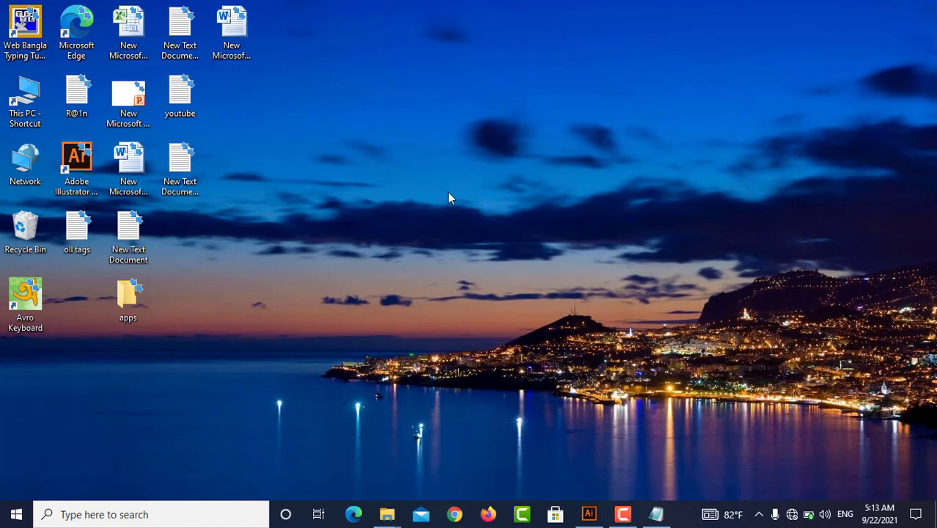
{"action": "right_click", "coordinate": [450, 196]}
{"action": "left_click", "coordinate": [492, 233]}
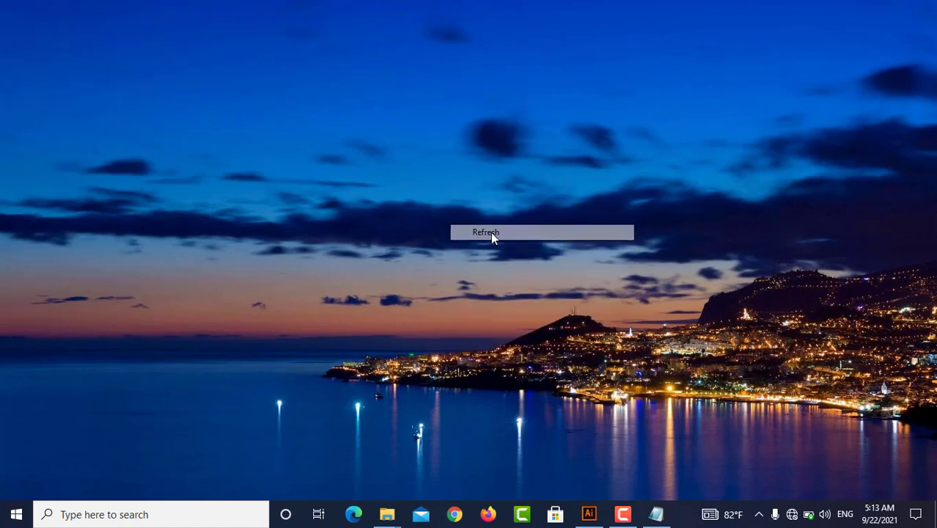
{"action": "right_click", "coordinate": [458, 181]}
{"action": "left_click", "coordinate": [496, 218]}
{"action": "right_click", "coordinate": [462, 163]}
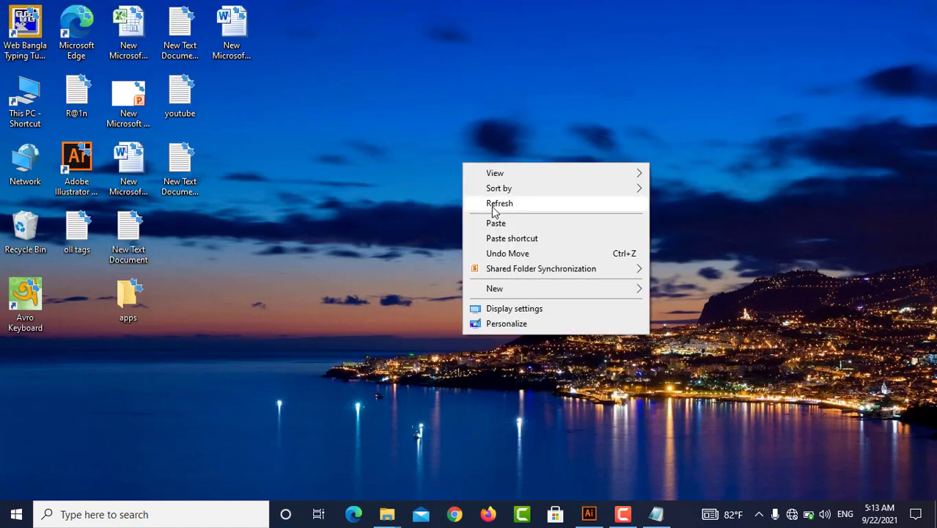
{"action": "left_click", "coordinate": [499, 205]}
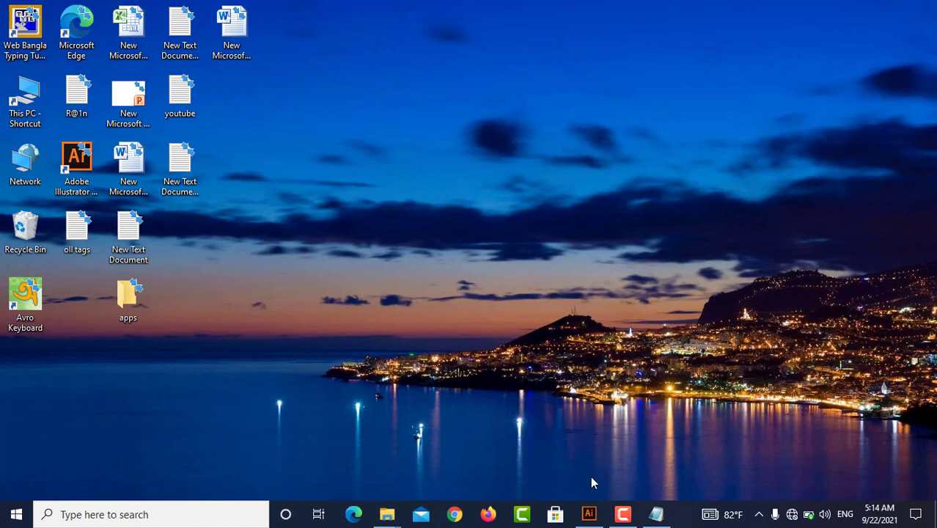
Switch to Adobe Illustrator and examine the flyer artwork on the artboard and the two reference flyers beside it
{"action": "left_click", "coordinate": [589, 513]}
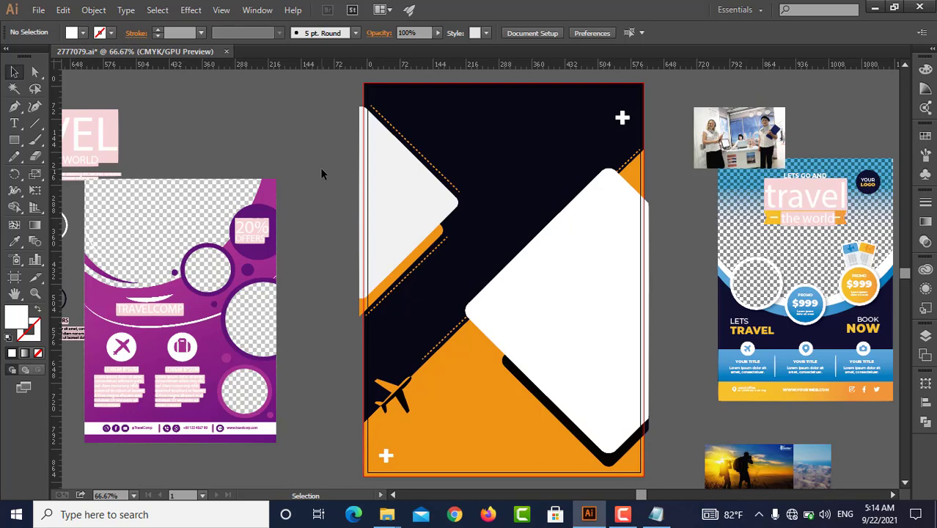
{"action": "left_click", "coordinate": [218, 335]}
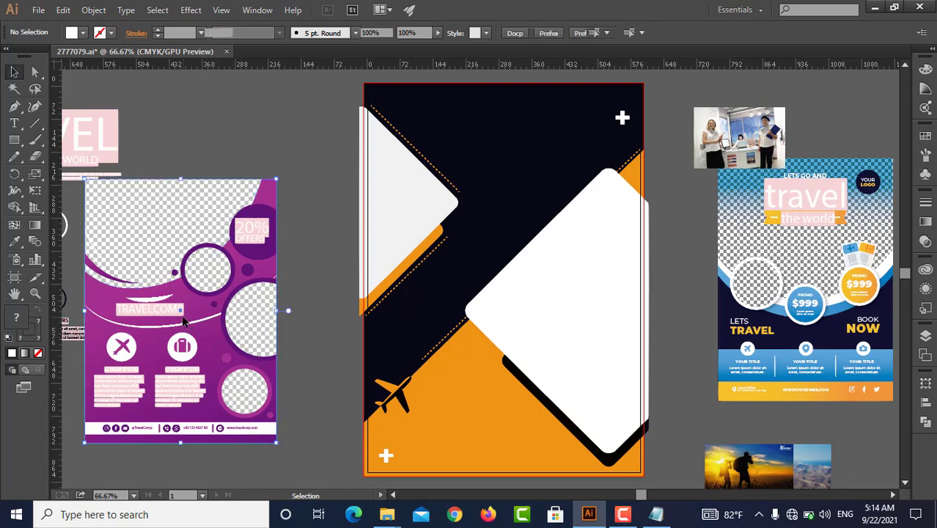
{"action": "left_click", "coordinate": [472, 245]}
{"action": "left_click", "coordinate": [837, 279]}
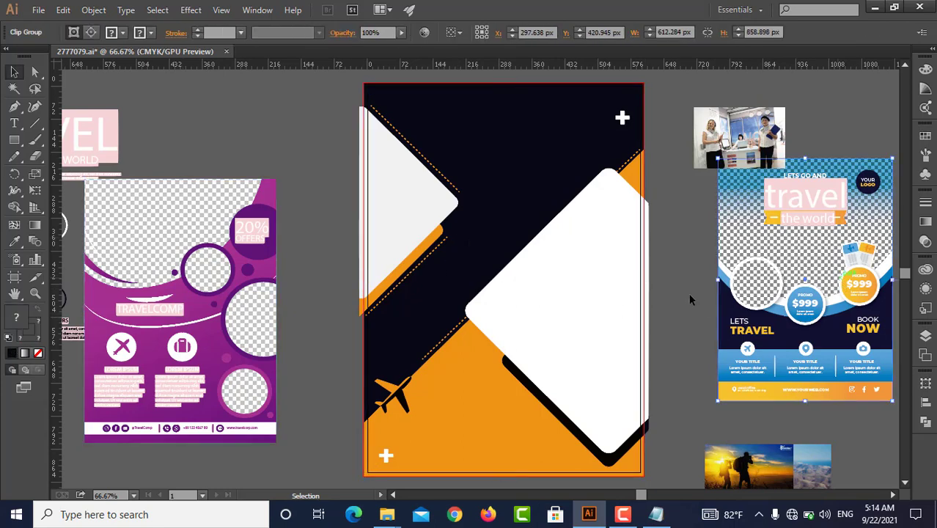
{"action": "left_click", "coordinate": [682, 265]}
{"action": "left_click_drag", "start_coordinate": [242, 179], "coordinate": [315, 254]}
{"action": "left_click", "coordinate": [322, 228]}
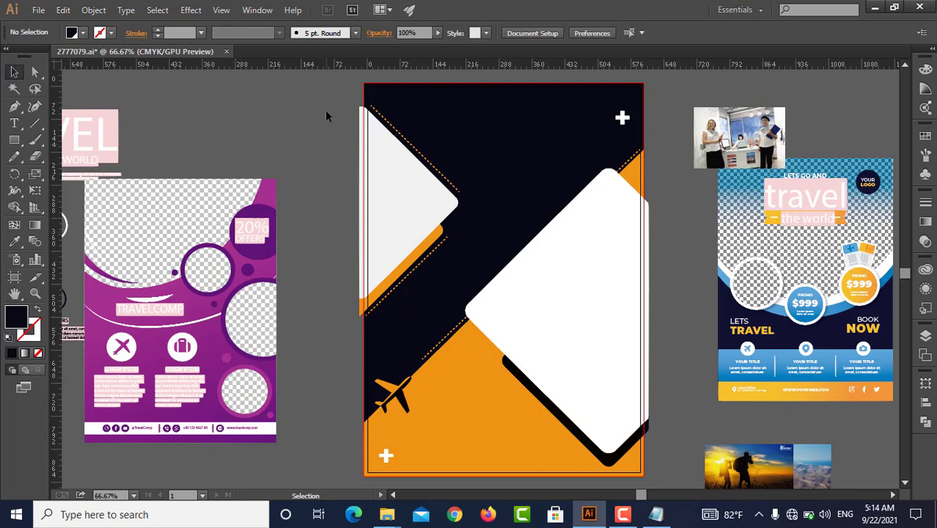
{"action": "left_click_drag", "start_coordinate": [344, 88], "coordinate": [662, 467]}
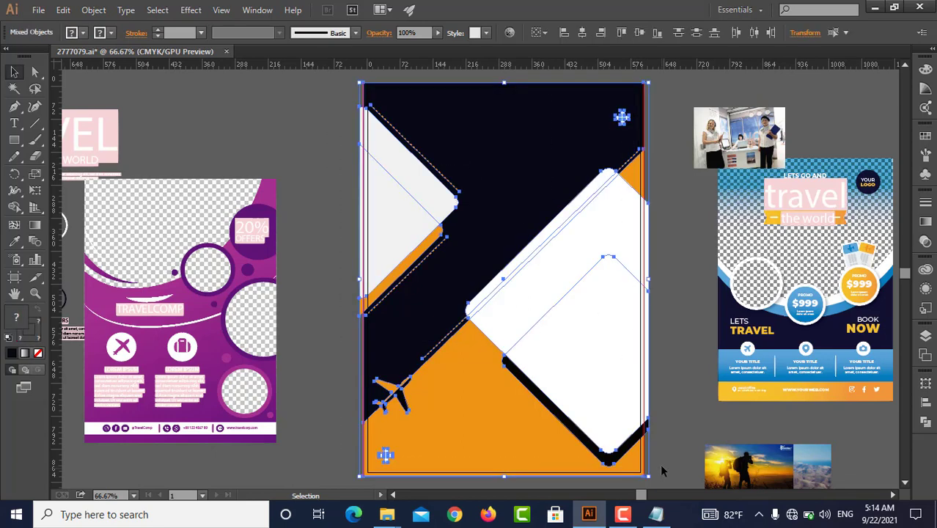
{"action": "left_click", "coordinate": [658, 397]}
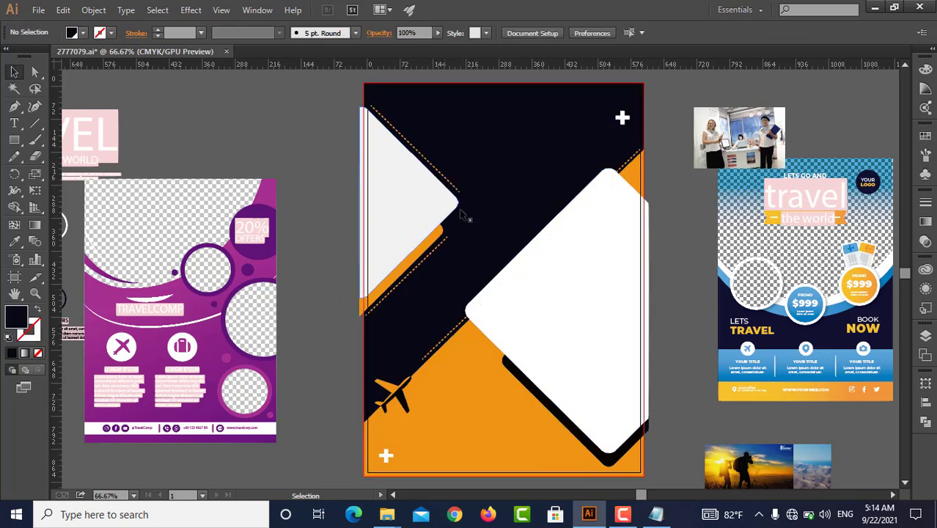
Place the sunset hikers photo over the flyer's light grey shape and enlarge it to about 613 × 443 px
{"action": "left_click_drag", "start_coordinate": [762, 477], "coordinate": [375, 132]}
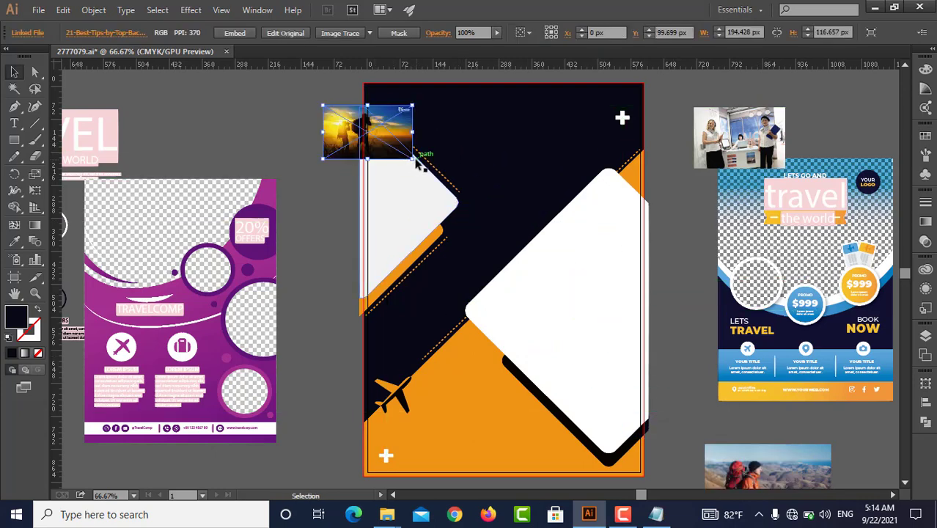
{"action": "left_click_drag", "start_coordinate": [427, 185], "coordinate": [604, 273]}
{"action": "left_click_drag", "start_coordinate": [530, 229], "coordinate": [463, 231]}
{"action": "mouse_move", "coordinate": [396, 275]}
{"action": "left_mouse_down"}
{"action": "mouse_move", "coordinate": [397, 312]}
{"action": "mouse_move", "coordinate": [400, 277]}
{"action": "left_mouse_up"}
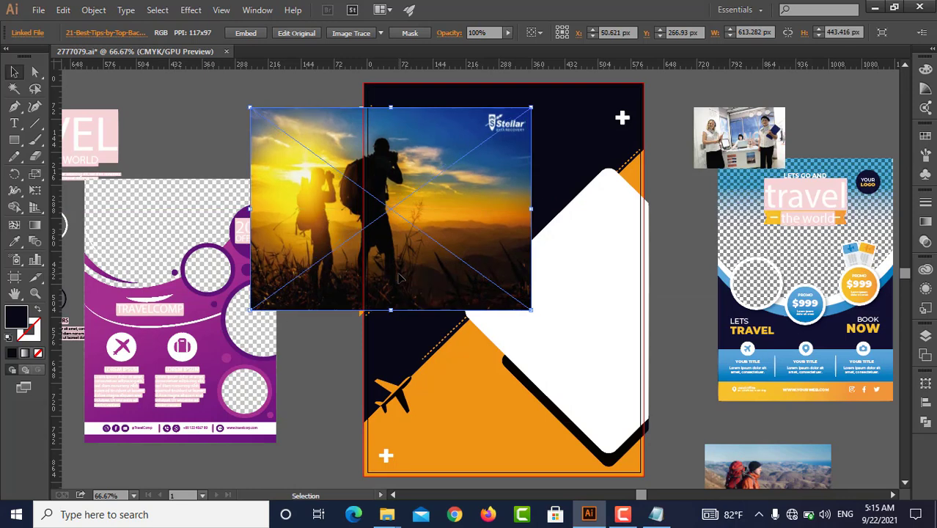
Send the sunset photo to the back and clip it inside the light grey shape with a clipping mask
{"action": "key", "text": "ctrl+shift+bracketleft"}
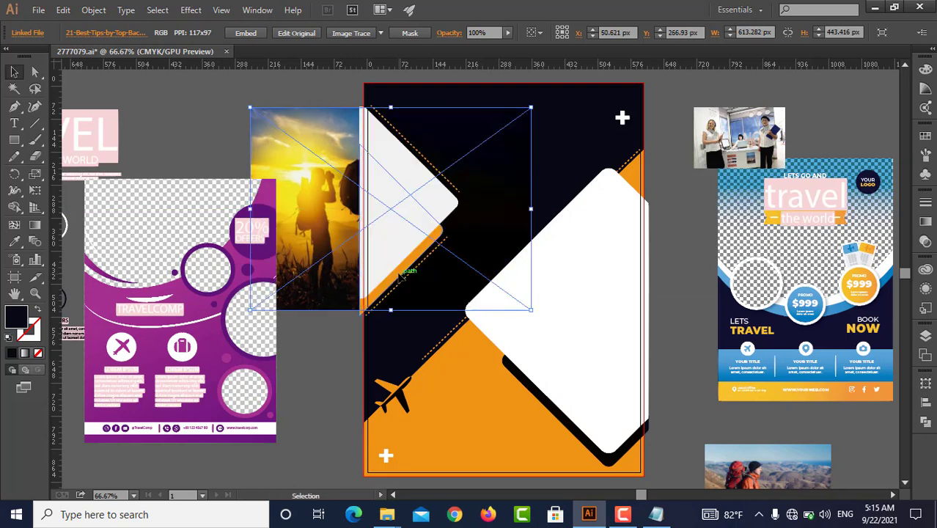
{"action": "left_click", "coordinate": [398, 263], "text": "shift"}
{"action": "right_click", "coordinate": [398, 262]}
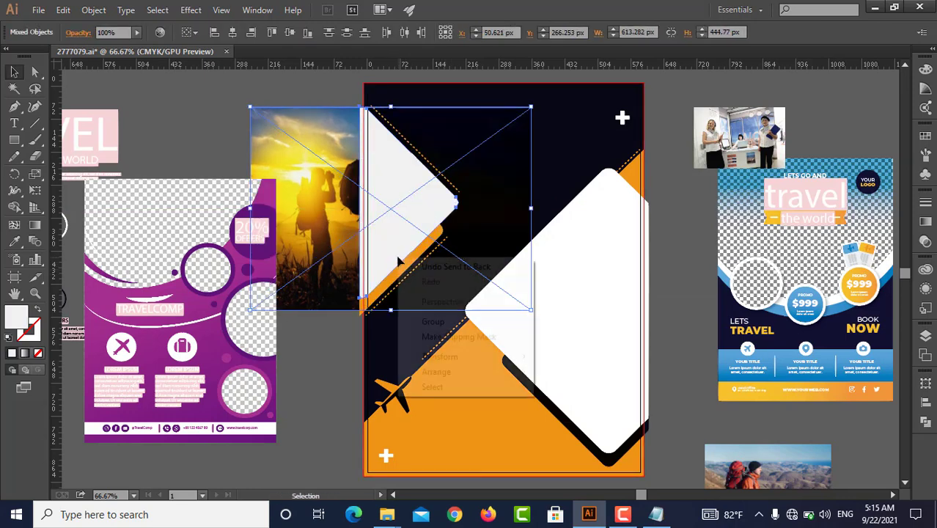
{"action": "left_click", "coordinate": [444, 337]}
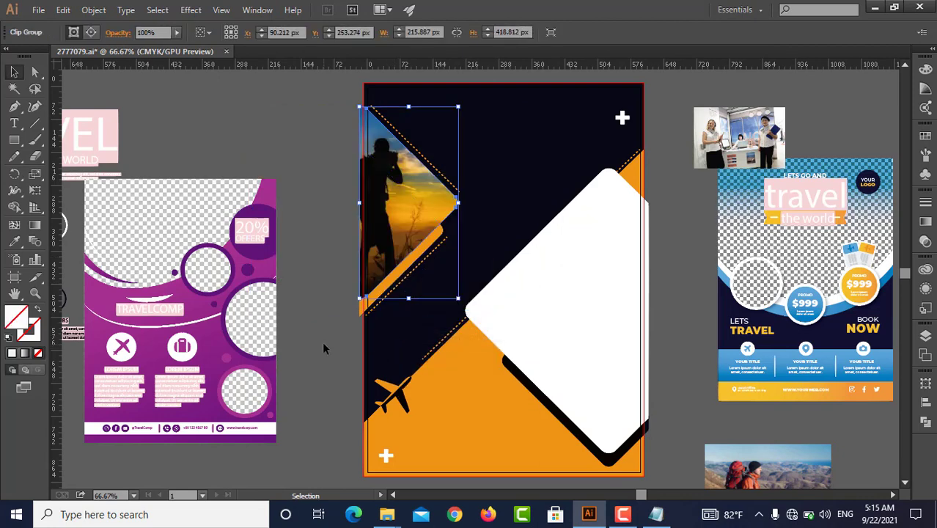
{"action": "left_click", "coordinate": [324, 343]}
Move the backpacker photo onto the flyer's large white diamond shape and reflect it across the vertical axis
{"action": "left_click", "coordinate": [557, 305]}
{"action": "left_click_drag", "start_coordinate": [745, 467], "coordinate": [530, 299]}
{"action": "right_click", "coordinate": [535, 300]}
{"action": "mouse_move", "coordinate": [578, 380]}
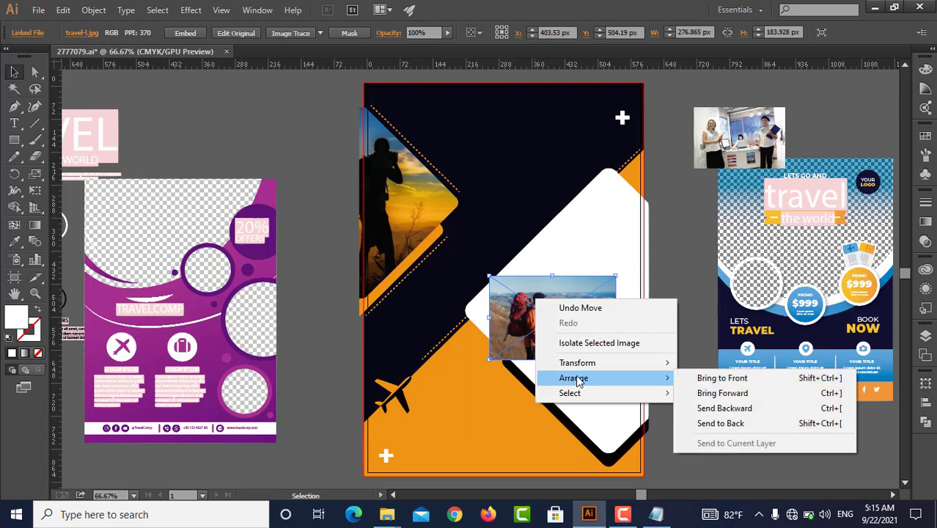
{"action": "mouse_move", "coordinate": [601, 363]}
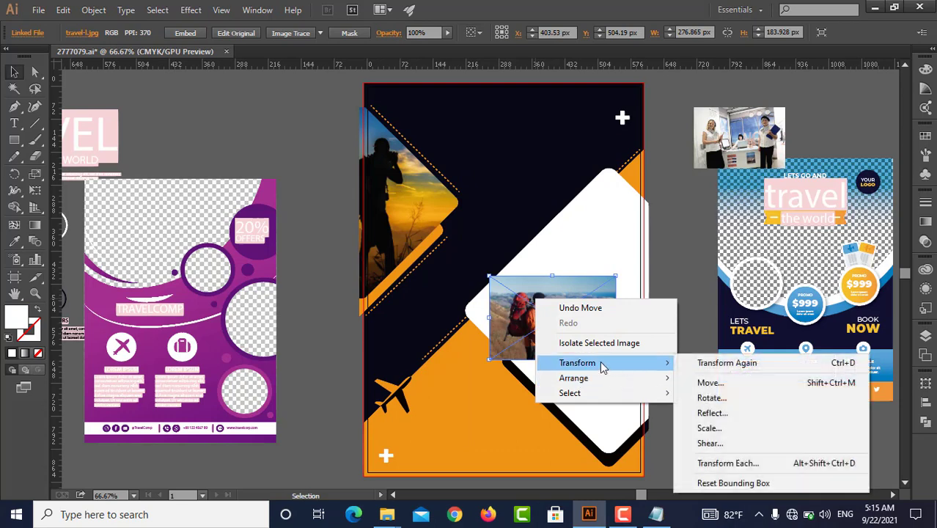
{"action": "left_click", "coordinate": [760, 419]}
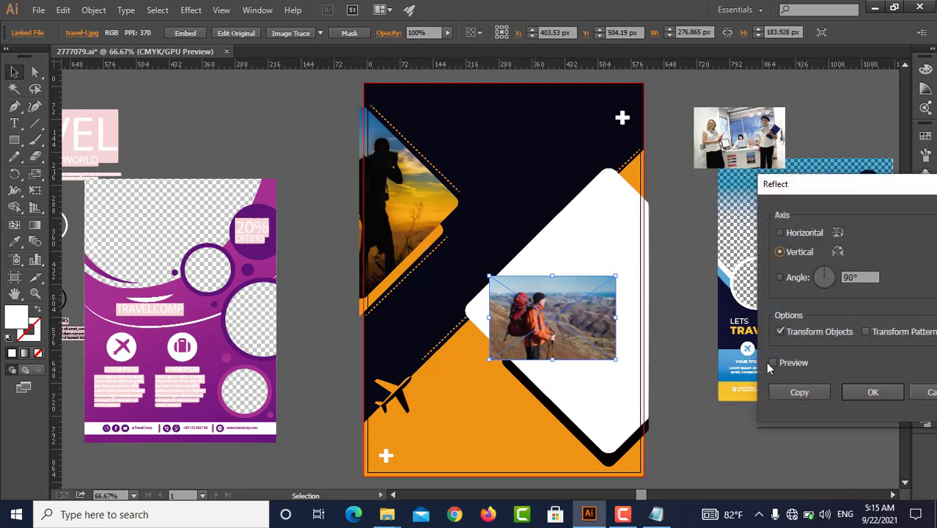
{"action": "left_click", "coordinate": [771, 365]}
{"action": "left_click", "coordinate": [871, 392]}
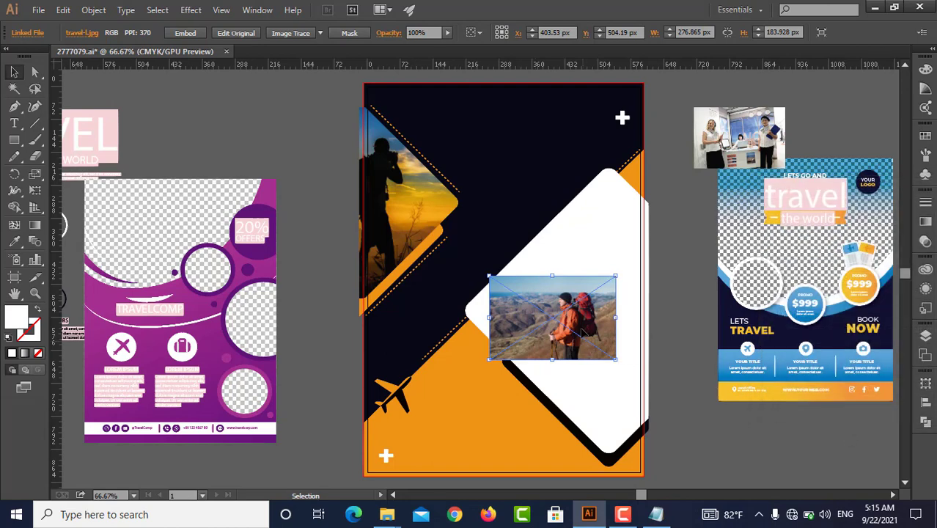
Enlarge the backpacker photo to about 838 × 620 px and position it so it covers the white diamond shape
{"action": "left_click_drag", "start_coordinate": [616, 359], "coordinate": [862, 437]}
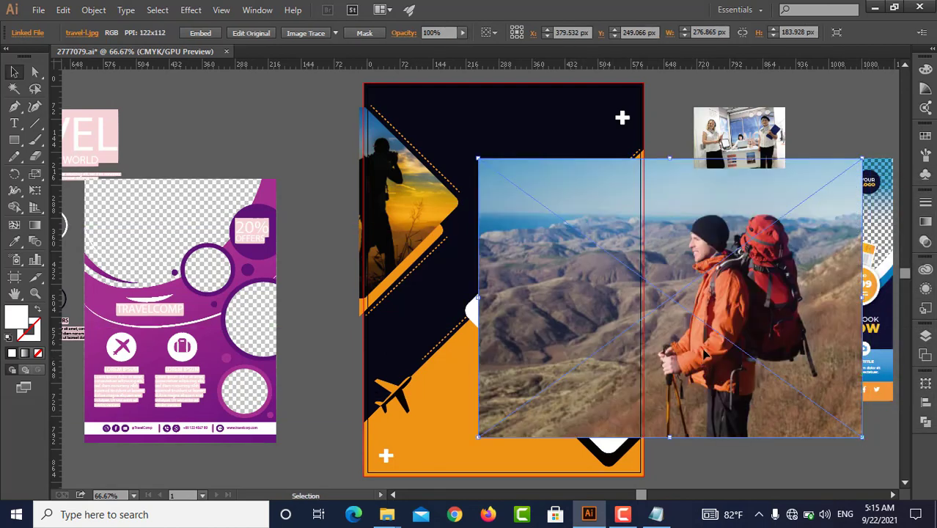
{"action": "left_click_drag", "start_coordinate": [705, 352], "coordinate": [561, 414]}
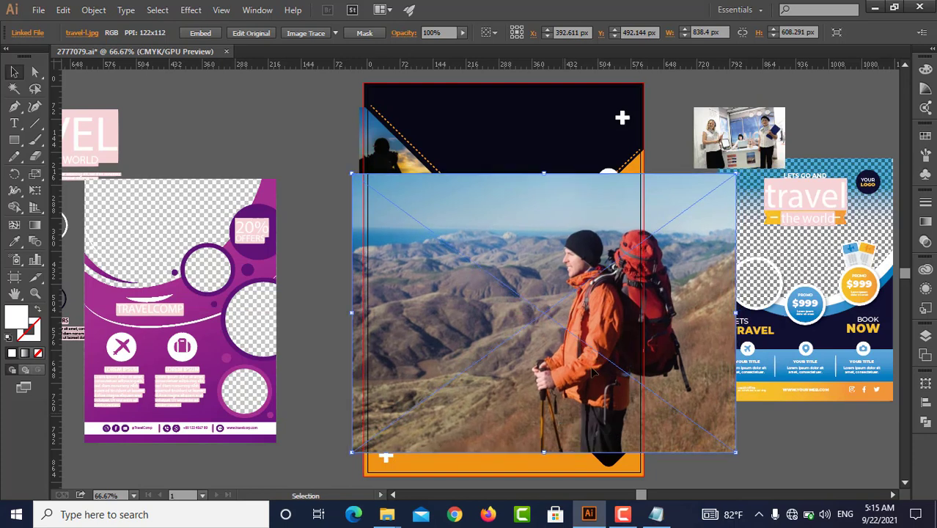
{"action": "left_click_drag", "start_coordinate": [544, 175], "coordinate": [546, 170]}
Send the backpacker photo to the back and clip it inside the white diamond shape with a clipping mask
{"action": "key", "text": "ctrl+shift+bracketleft"}
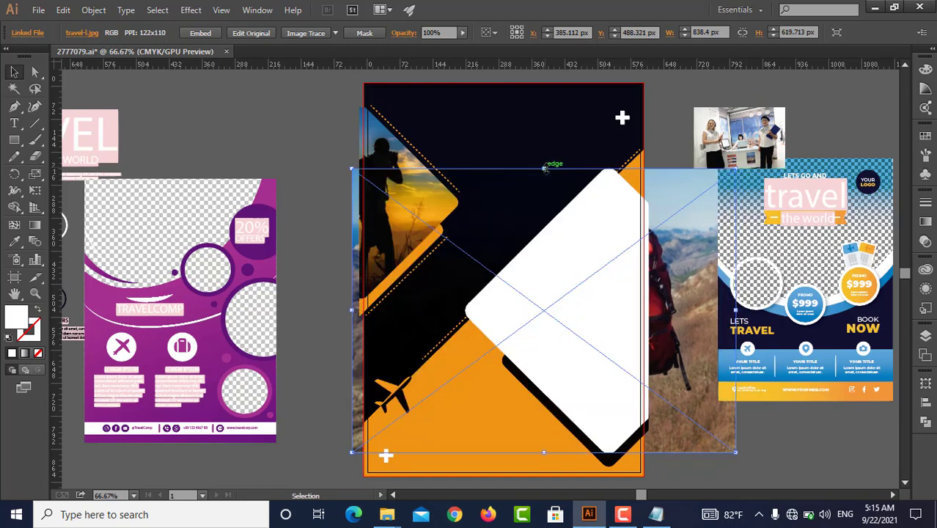
{"action": "left_click", "coordinate": [543, 259], "text": "shift"}
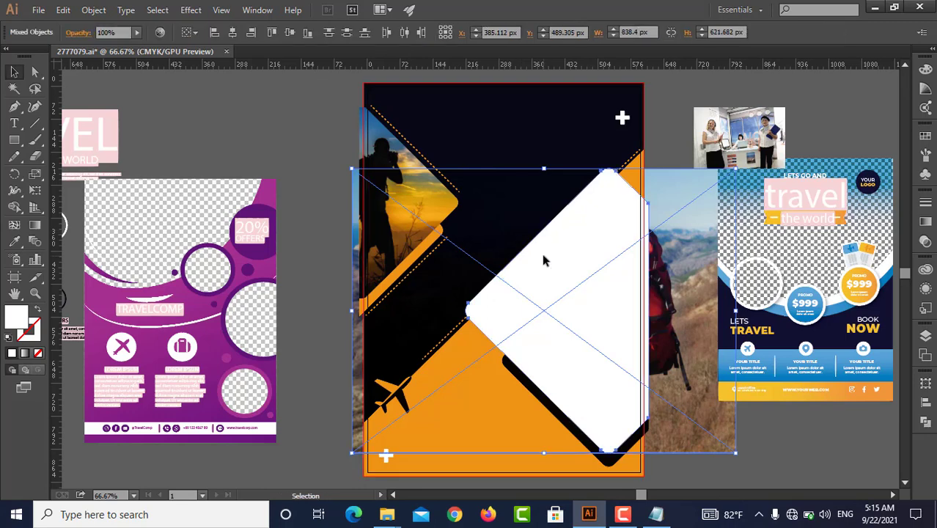
{"action": "right_click", "coordinate": [544, 258]}
{"action": "left_click", "coordinate": [608, 333]}
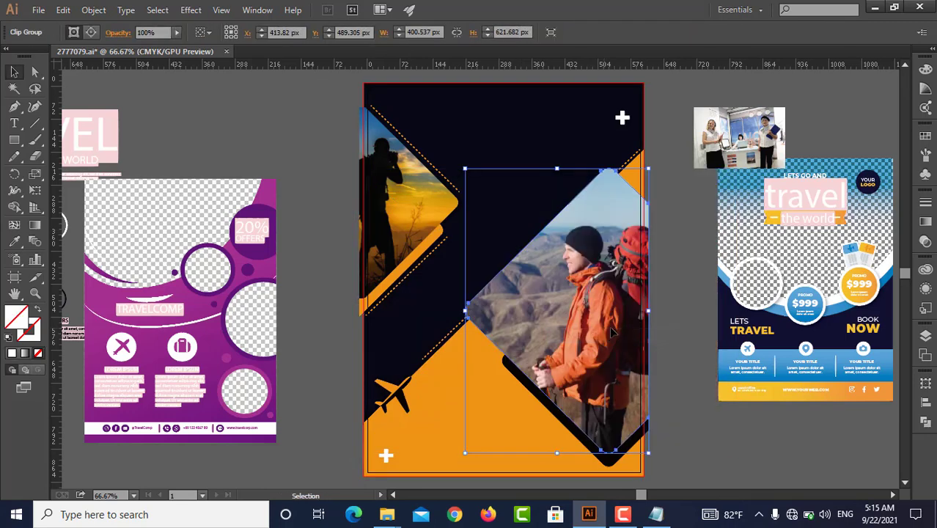
{"action": "left_click", "coordinate": [679, 382]}
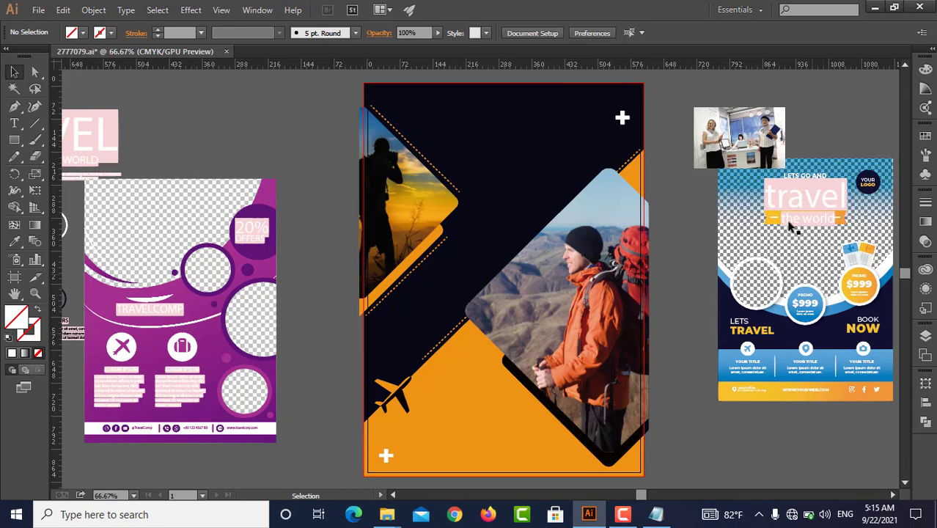
Release the clipping mask of the blue travel reference flyer
{"action": "left_click", "coordinate": [790, 200]}
{"action": "right_click", "coordinate": [807, 201]}
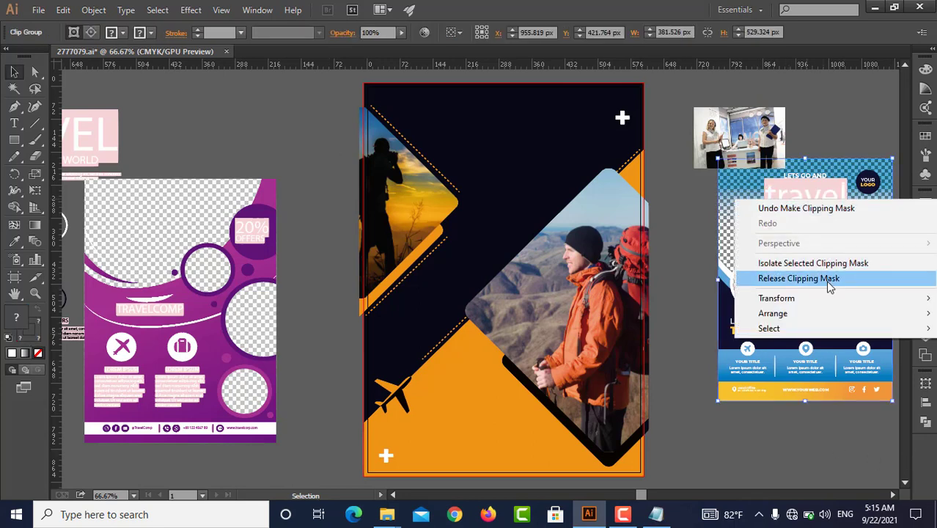
{"action": "left_click", "coordinate": [799, 279]}
{"action": "left_click", "coordinate": [806, 409]}
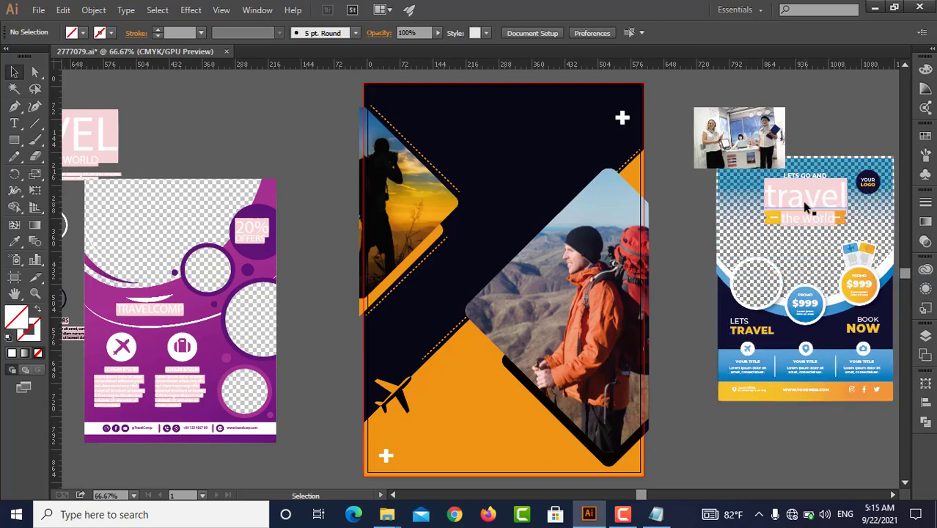
Move the "LETS GO AND travel the world" title group onto the empty canvas above the purple flyer
{"action": "left_click", "coordinate": [815, 208]}
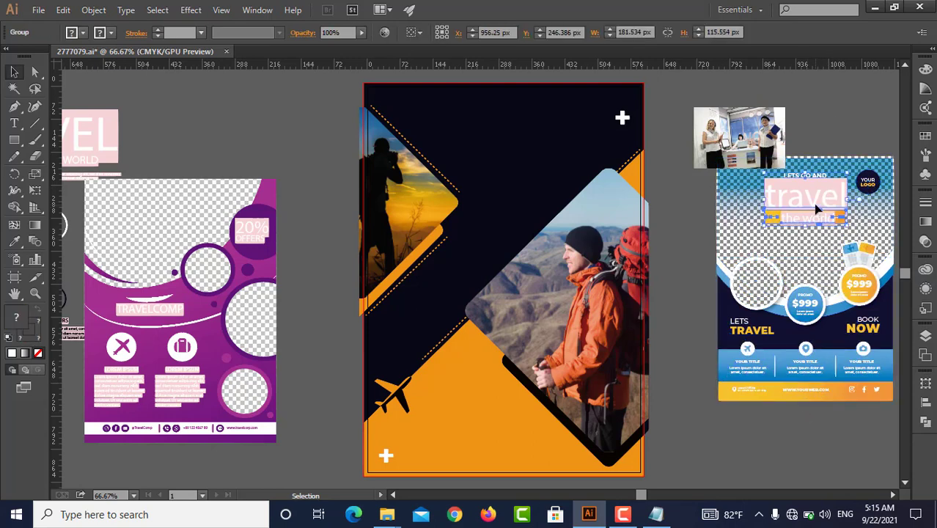
{"action": "left_click_drag", "start_coordinate": [816, 209], "coordinate": [245, 133]}
{"action": "left_click", "coordinate": [296, 170]}
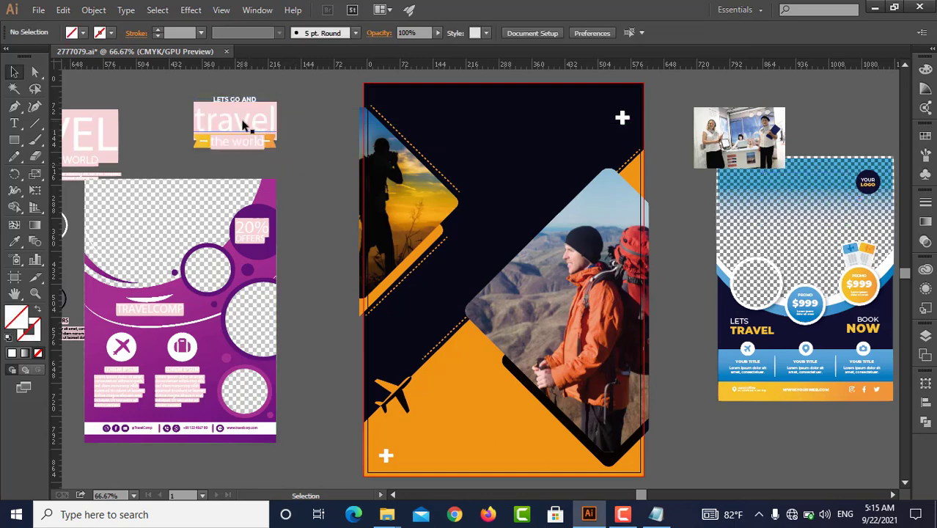
Ungroup the "LETS GO AND travel the world" title
{"action": "left_click", "coordinate": [244, 124]}
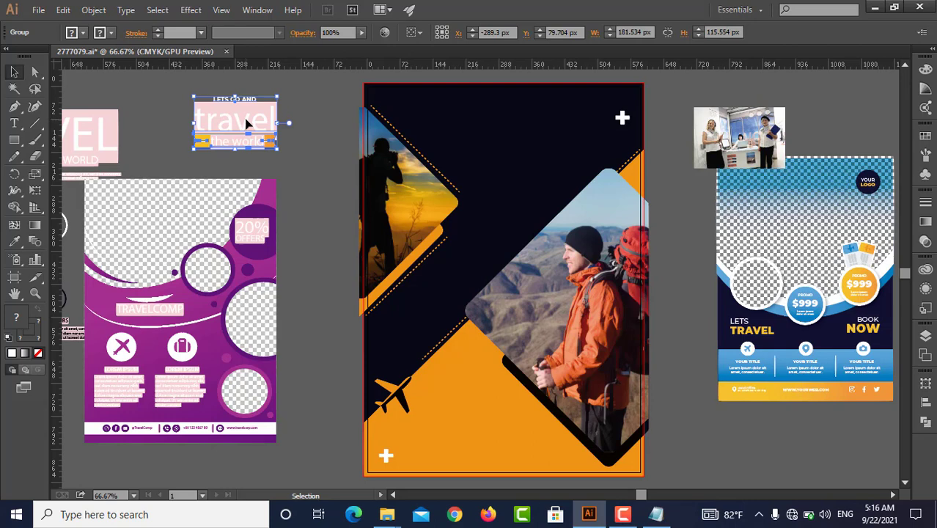
{"action": "right_click", "coordinate": [246, 123]}
{"action": "left_click", "coordinate": [290, 200]}
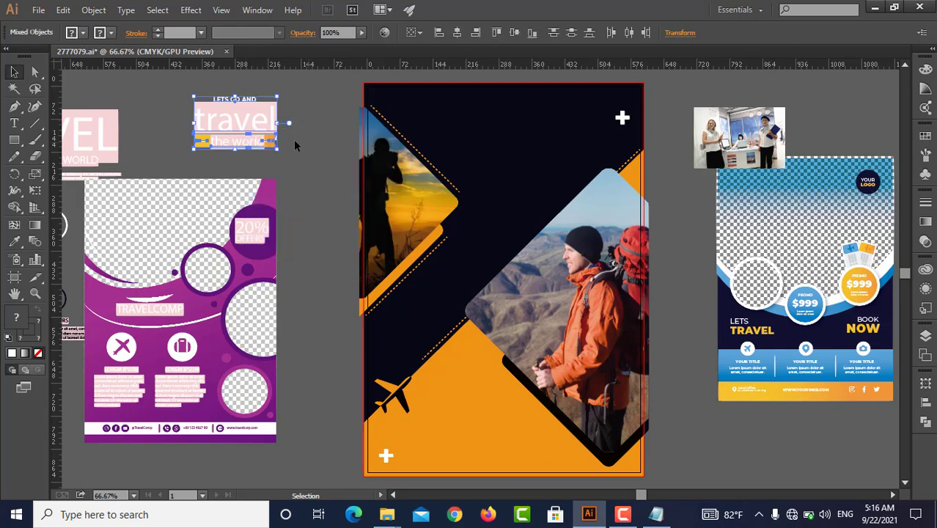
{"action": "left_click", "coordinate": [295, 145]}
Set the font of the word "travel" to Bell MT
{"action": "left_click", "coordinate": [261, 122]}
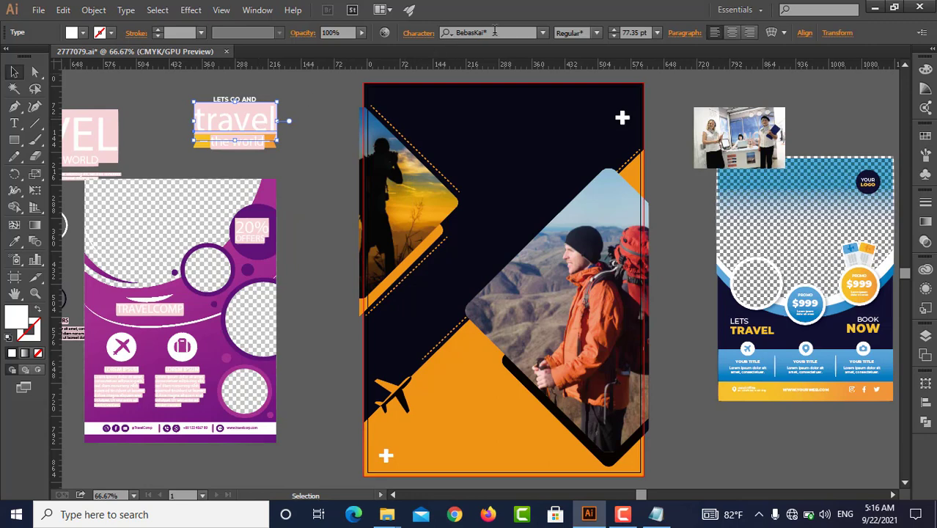
{"action": "scroll", "coordinate": [495, 31], "scroll_direction": "down", "scroll_amount": 1}
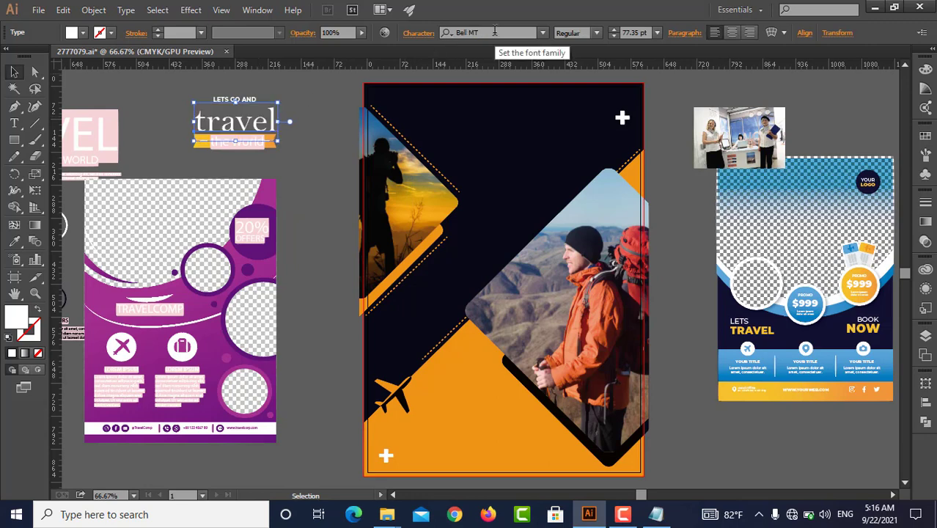
{"action": "left_click", "coordinate": [252, 154]}
Ungroup the ribbon below "travel" and its nested "the world" text group
{"action": "left_click", "coordinate": [198, 150]}
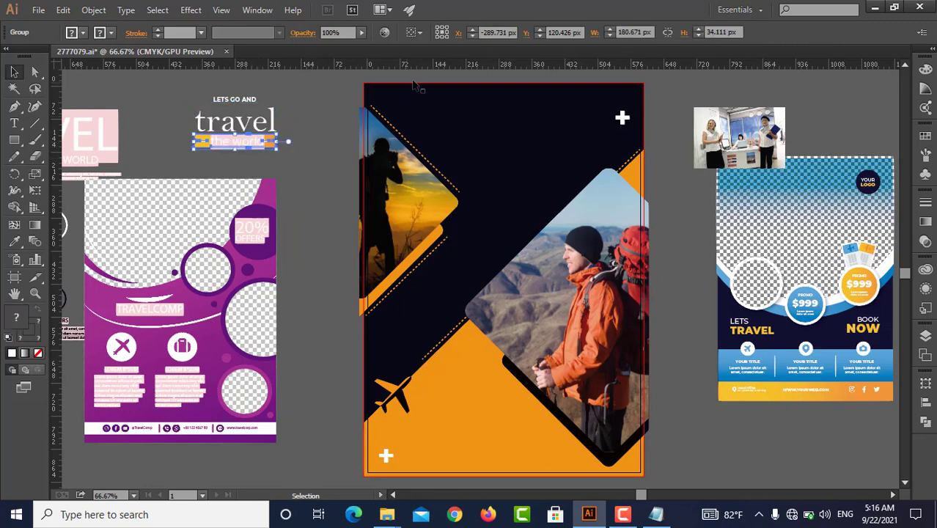
{"action": "right_click", "coordinate": [228, 140]}
{"action": "left_click", "coordinate": [311, 218]}
{"action": "left_click", "coordinate": [249, 148]}
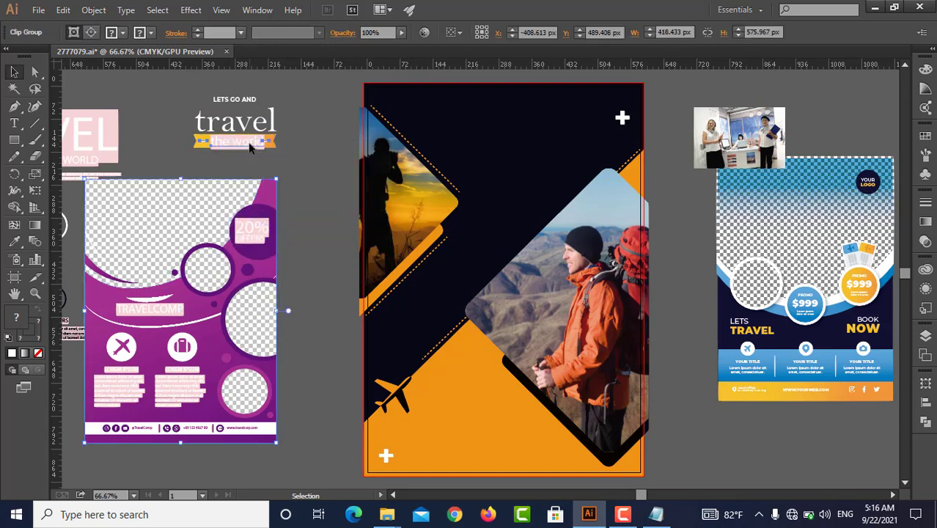
{"action": "left_click", "coordinate": [249, 147]}
{"action": "right_click", "coordinate": [248, 144]}
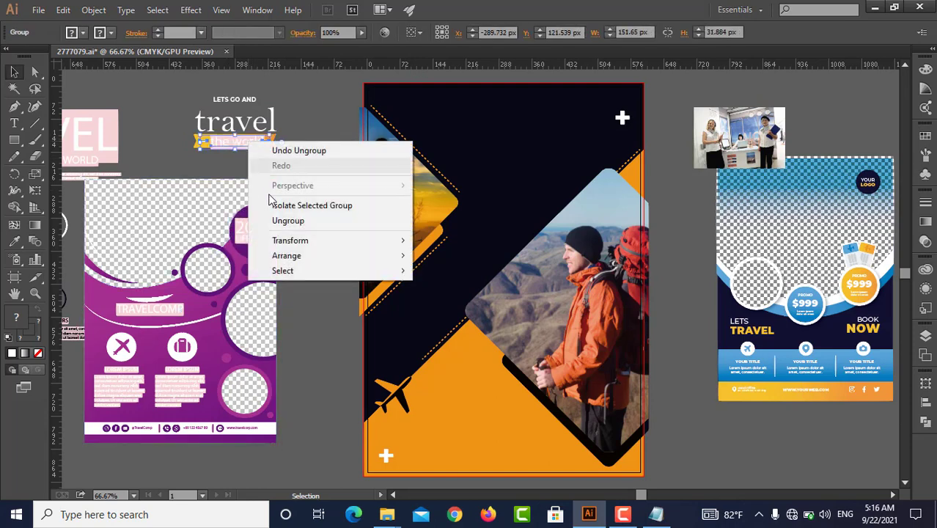
{"action": "left_click", "coordinate": [282, 220]}
Set the font of the "the world" text on the ribbon to Bell MT
{"action": "left_click", "coordinate": [253, 158]}
{"action": "left_click", "coordinate": [248, 144]}
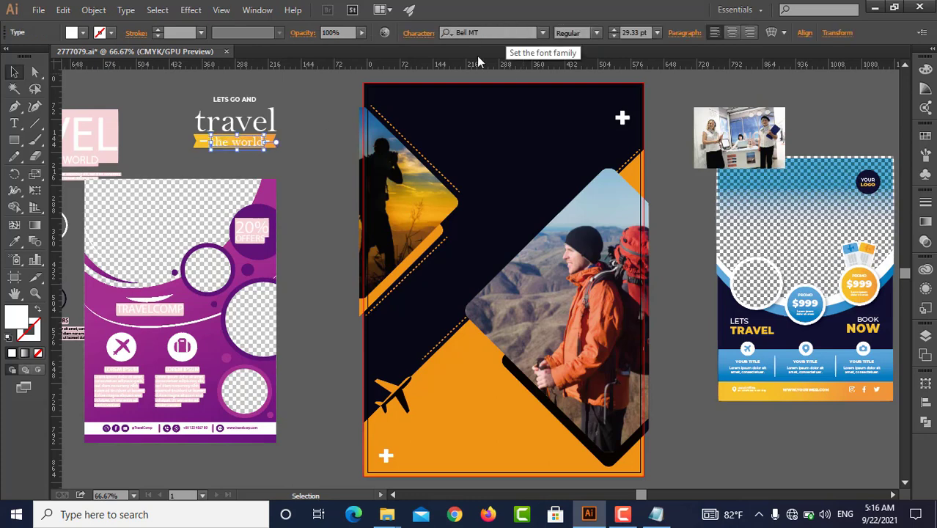
{"action": "left_click", "coordinate": [311, 126]}
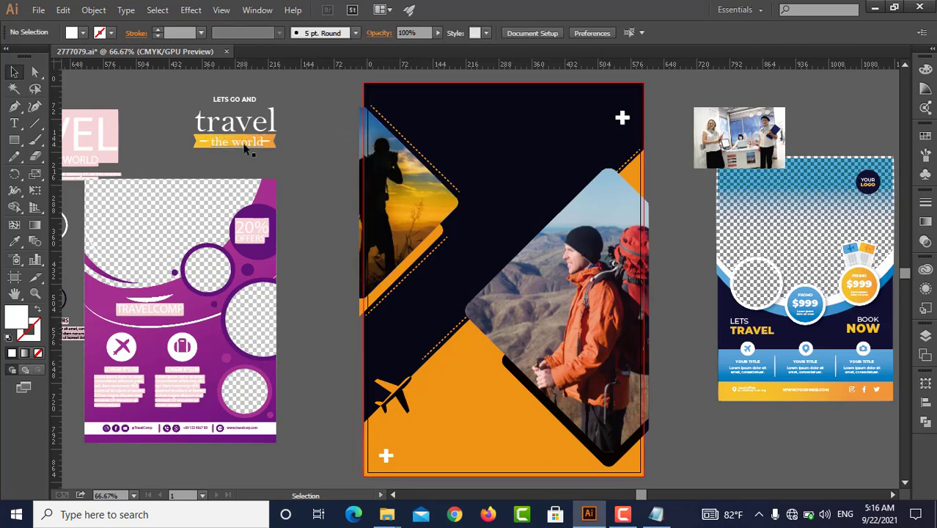
Recolor the "the world" text with a near-black swatch
{"action": "left_click", "coordinate": [248, 144]}
{"action": "left_click", "coordinate": [80, 33]}
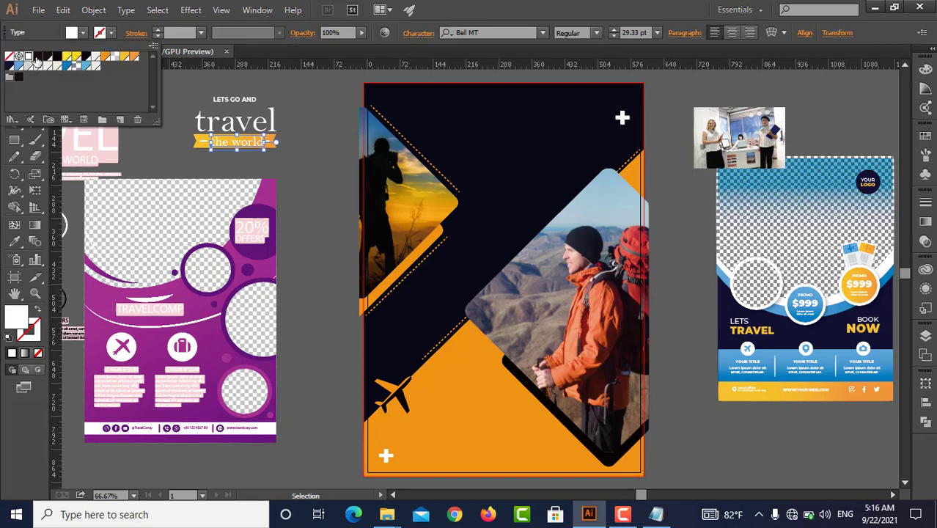
{"action": "left_click", "coordinate": [37, 58]}
{"action": "left_click", "coordinate": [178, 167]}
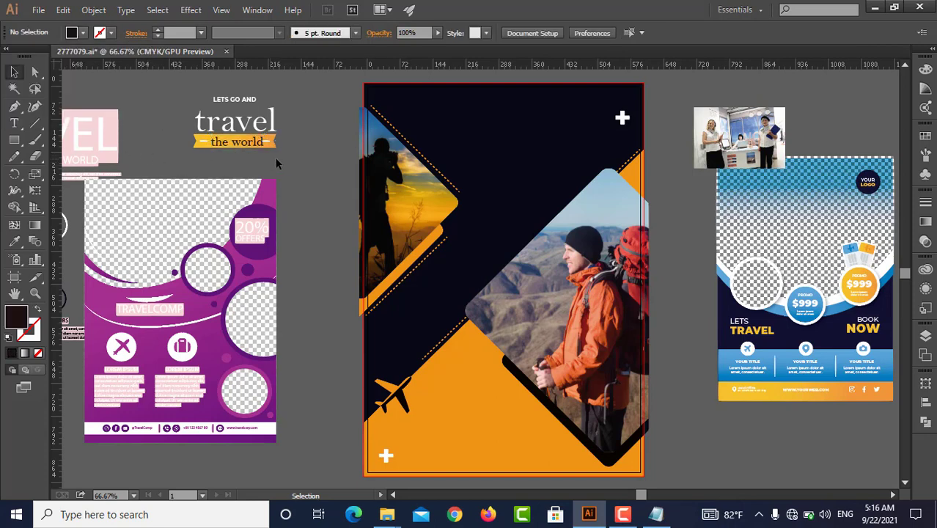
Group all the "LETS GO AND travel the world" title elements and move the group onto the dark upper area of the main flyer
{"action": "left_click_drag", "start_coordinate": [162, 77], "coordinate": [253, 151]}
{"action": "right_click", "coordinate": [201, 93]}
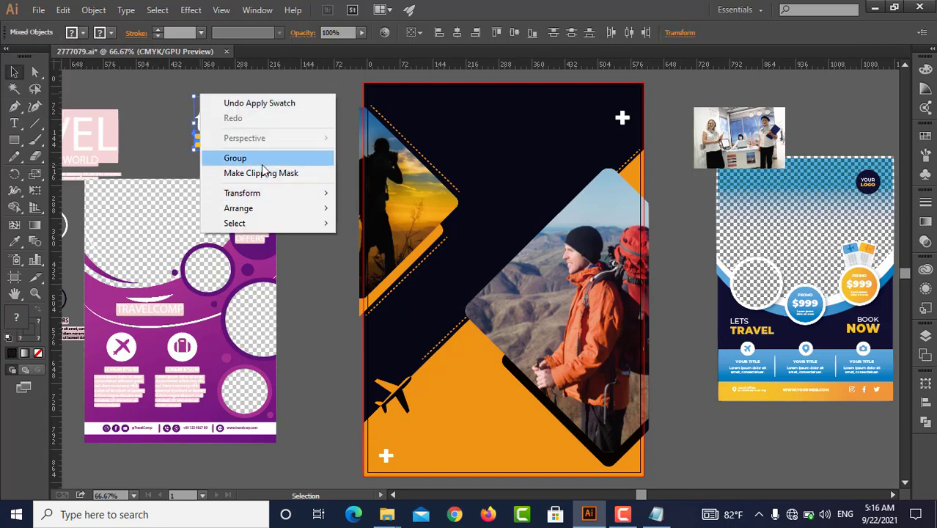
{"action": "left_click", "coordinate": [261, 159]}
{"action": "left_click", "coordinate": [302, 146]}
{"action": "left_click_drag", "start_coordinate": [248, 140], "coordinate": [585, 173]}
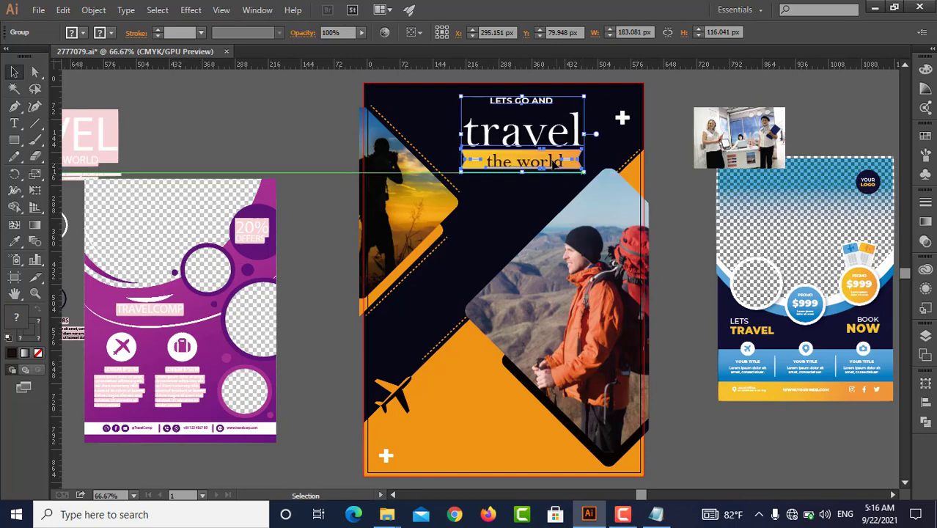
Try enlarging and shifting the title group at about 268 px wide, and undo the change
{"action": "left_click_drag", "start_coordinate": [541, 149], "coordinate": [582, 146]}
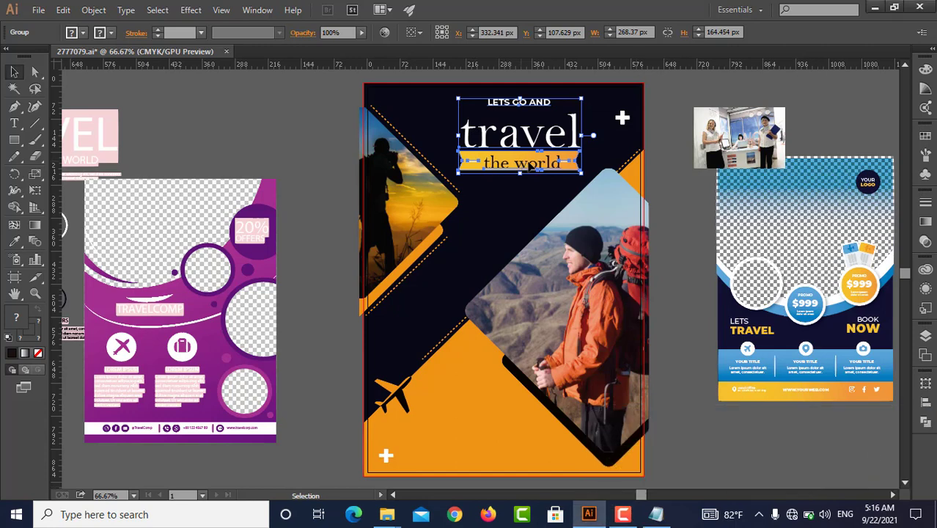
{"action": "key", "text": "ctrl+z"}
{"action": "key", "text": "ctrl+z"}
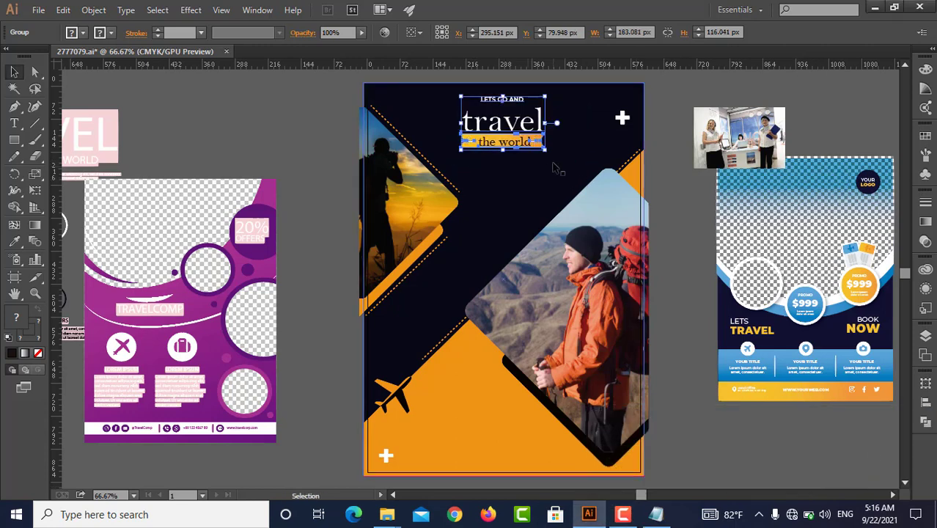
Enlarge the title group to about 253 px wide and shift it slightly down on the dark area
{"action": "left_click_drag", "start_coordinate": [544, 150], "coordinate": [573, 183]}
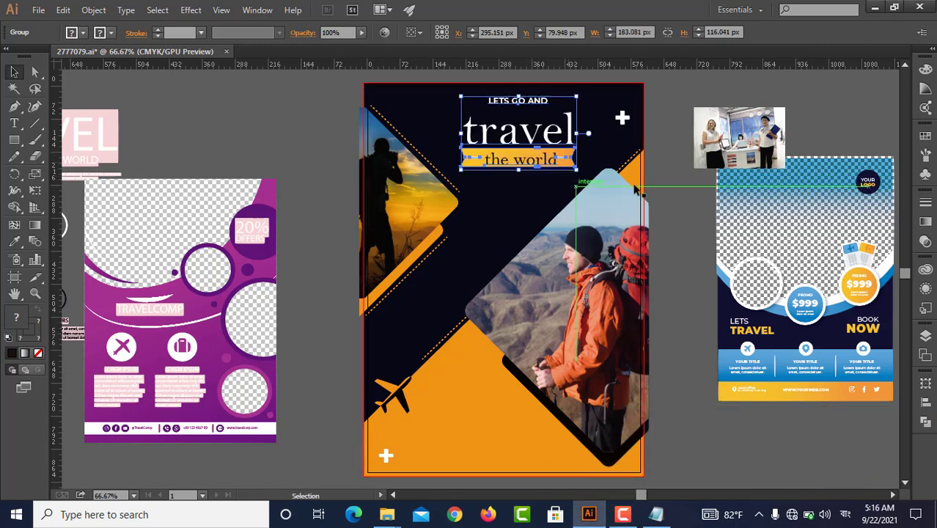
{"action": "left_click", "coordinate": [557, 184]}
{"action": "mouse_move", "coordinate": [533, 146]}
{"action": "left_mouse_down"}
{"action": "mouse_move", "coordinate": [579, 156]}
{"action": "mouse_move", "coordinate": [533, 158]}
{"action": "left_mouse_up"}
{"action": "left_click", "coordinate": [678, 233]}
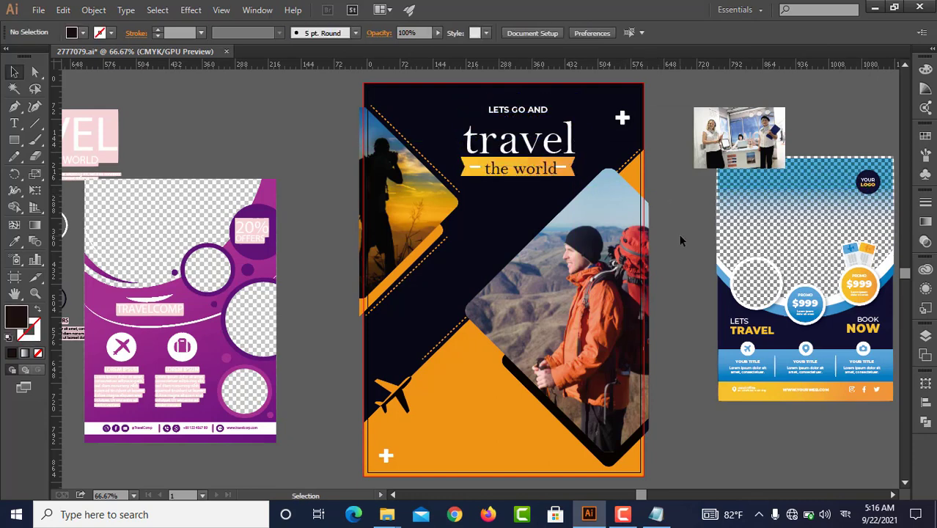
Try other fonts on the word "travel" in the title, such as Bauhaus 93 and BengaliDhakaSSK Bold
{"action": "left_click", "coordinate": [539, 149]}
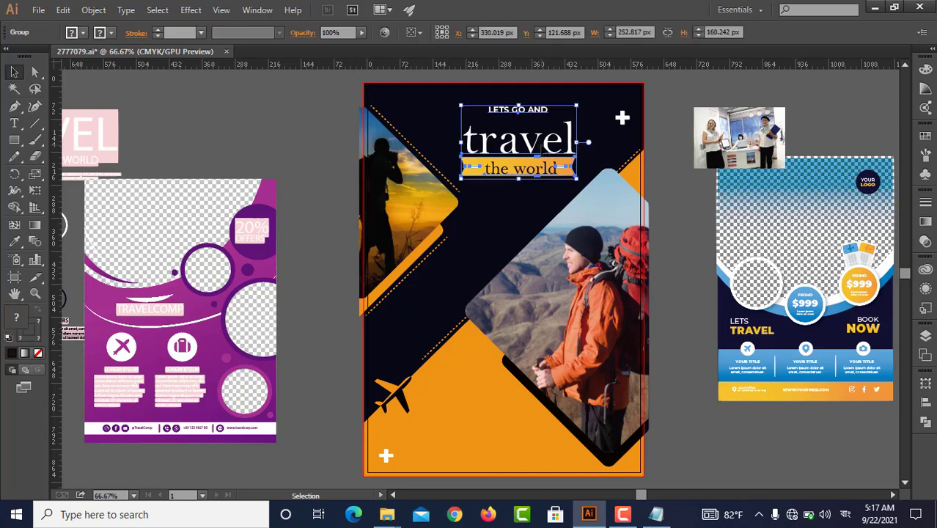
{"action": "double_click", "coordinate": [521, 139]}
{"action": "double_click", "coordinate": [520, 140]}
{"action": "double_click", "coordinate": [520, 139]}
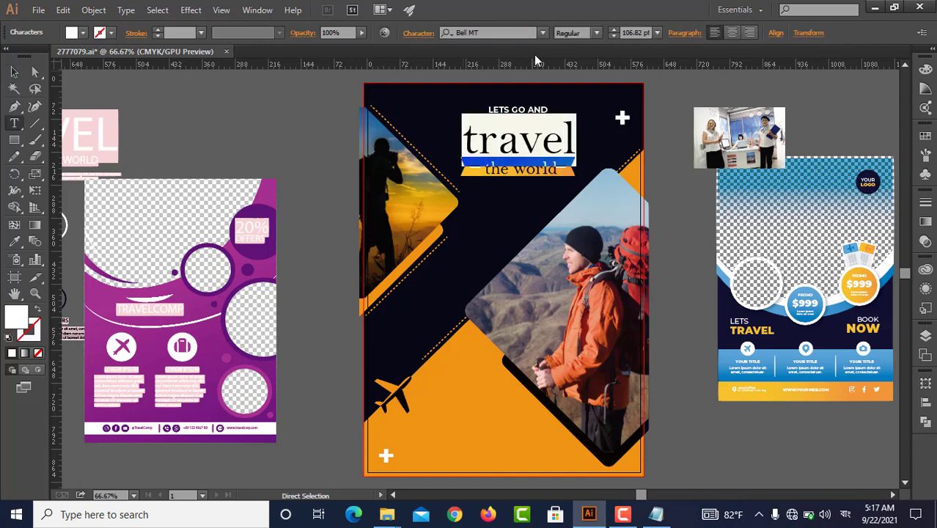
{"action": "left_click", "coordinate": [522, 32]}
{"action": "key", "text": "Down"}
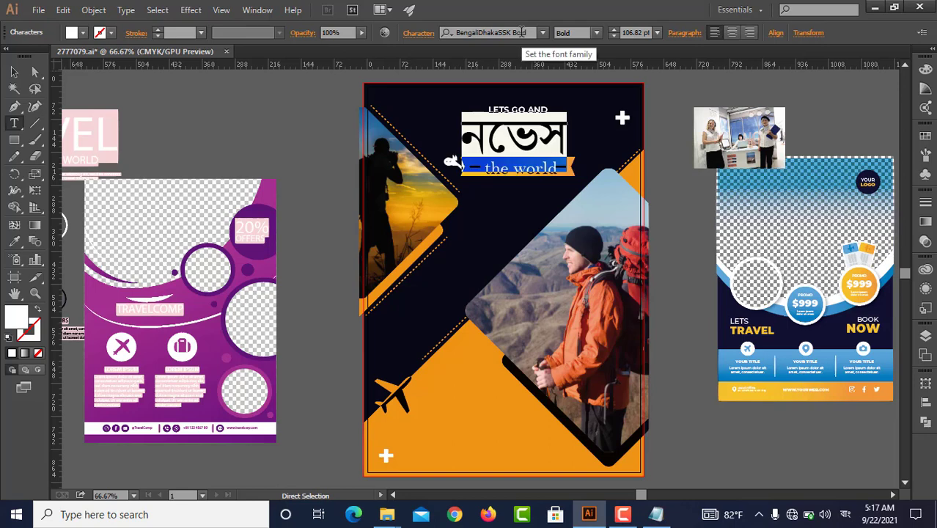
{"action": "scroll", "coordinate": [521, 33], "scroll_direction": "up", "scroll_amount": 2}
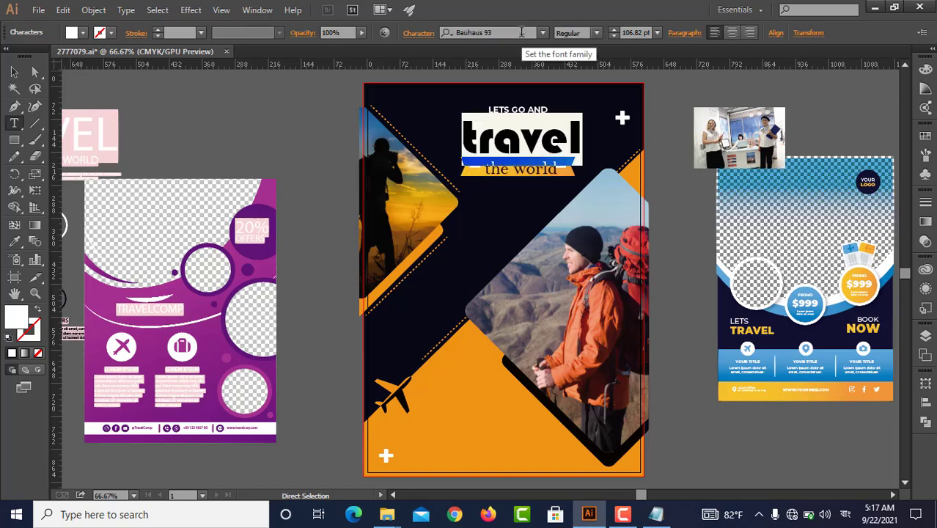
{"action": "scroll", "coordinate": [521, 33], "scroll_direction": "down", "scroll_amount": 1}
{"action": "scroll", "coordinate": [521, 32], "scroll_direction": "up", "scroll_amount": 1}
{"action": "scroll", "coordinate": [521, 32], "scroll_direction": "up", "scroll_amount": 2}
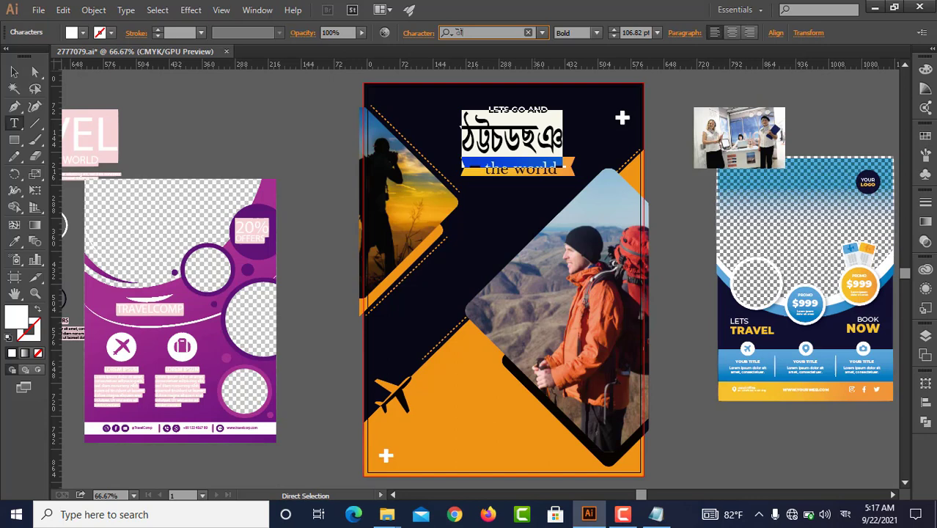
{"action": "type", "text": "ীদবদ"}
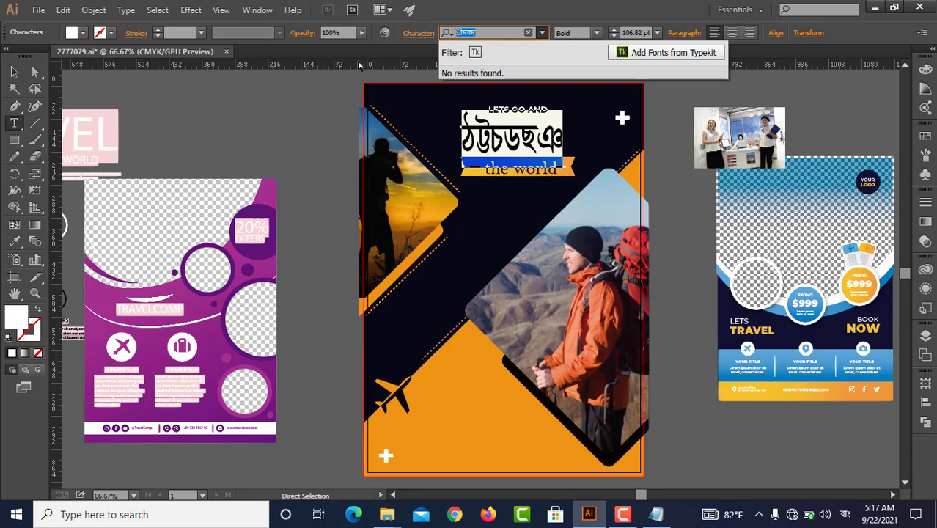
{"action": "type", "text": "ro"}
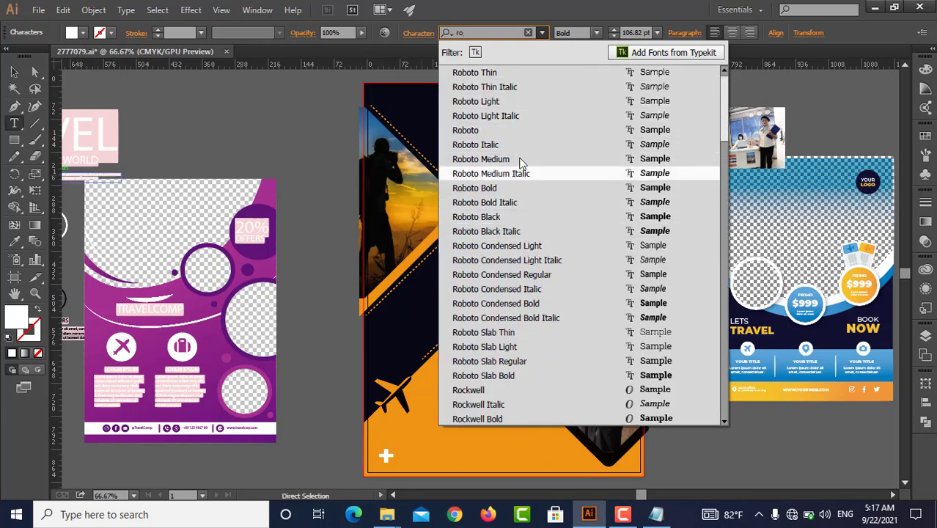
Set the font of the word "travel" to Roboto Bold and deselect the text
{"action": "left_click", "coordinate": [494, 188]}
{"action": "key", "text": "Left"}
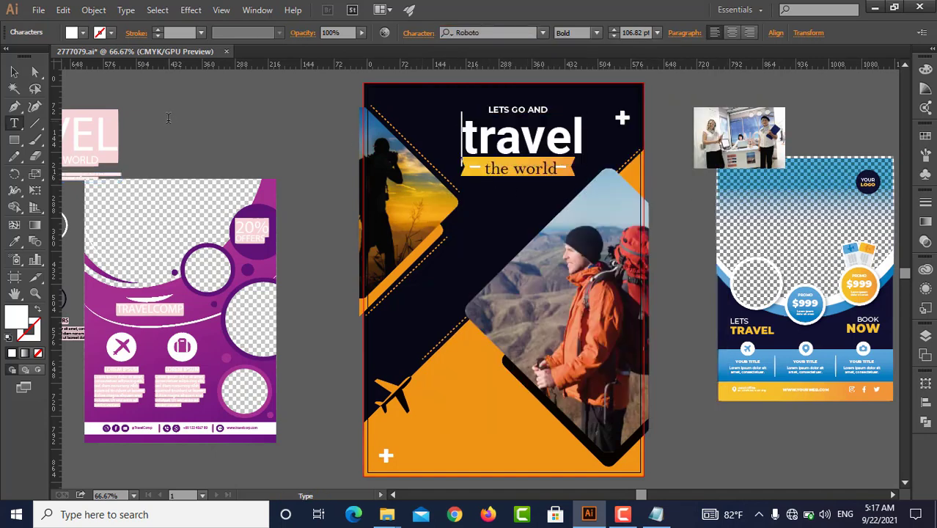
{"action": "left_click", "coordinate": [14, 72]}
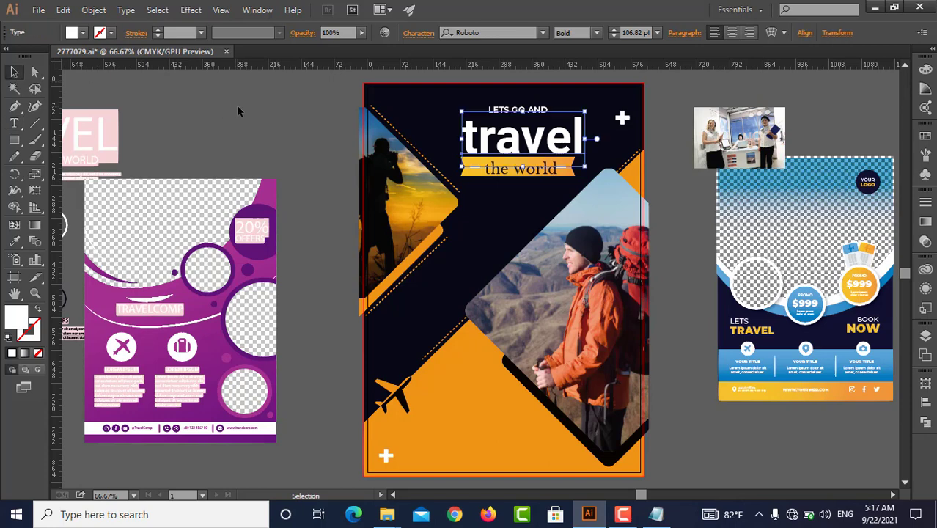
{"action": "left_click", "coordinate": [236, 105]}
Ungroup the promo badges and related elements in the blue reference flyer
{"action": "scroll", "coordinate": [456, 277], "scroll_direction": "down", "scroll_amount": 1}
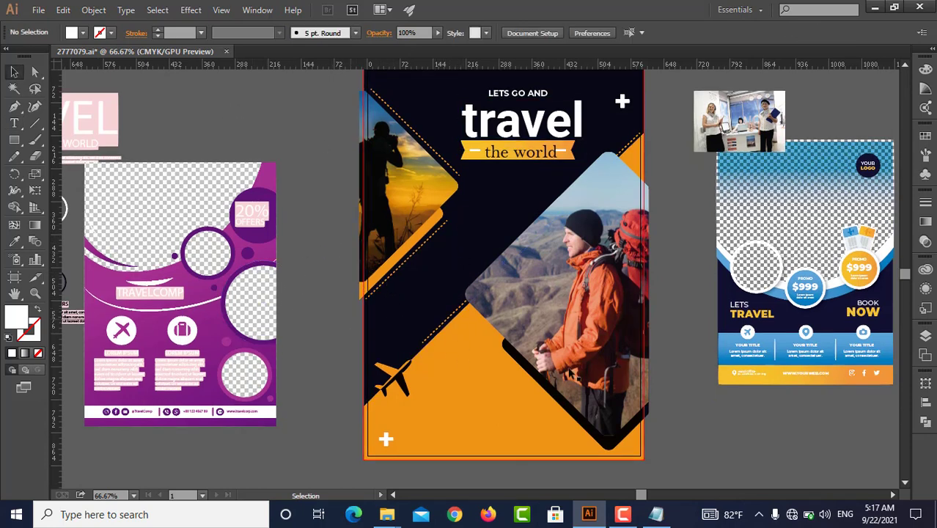
{"action": "left_click_drag", "start_coordinate": [599, 364], "coordinate": [552, 373]}
{"action": "left_click", "coordinate": [762, 299]}
{"action": "right_click", "coordinate": [763, 301]}
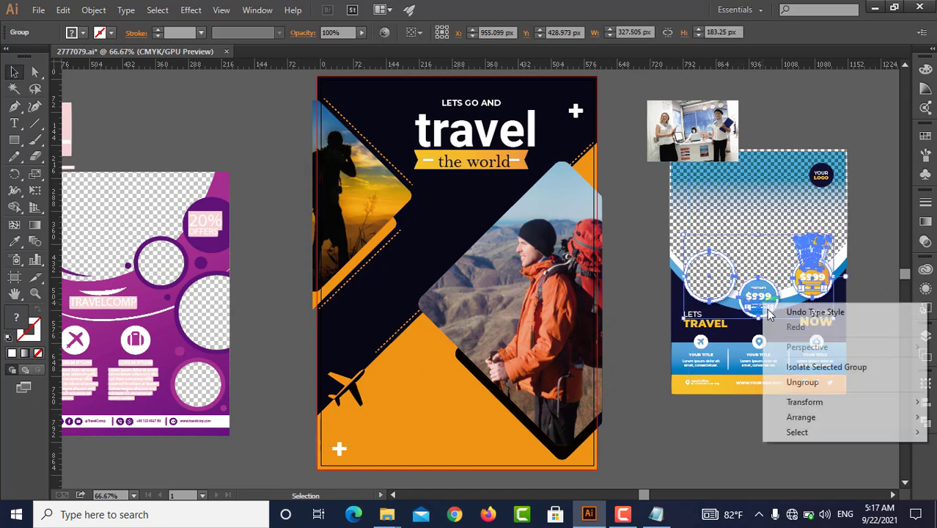
{"action": "left_click", "coordinate": [802, 382]}
{"action": "left_click", "coordinate": [777, 429]}
Move the blue PROMO $999 badge onto the main flyer's dark area, below the sunset photo
{"action": "left_click", "coordinate": [776, 302]}
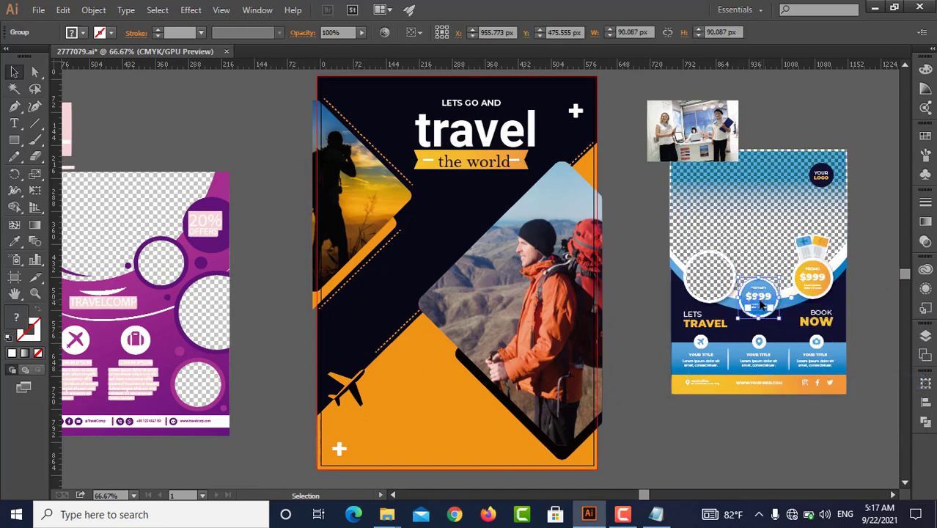
{"action": "left_click_drag", "start_coordinate": [776, 302], "coordinate": [394, 305]}
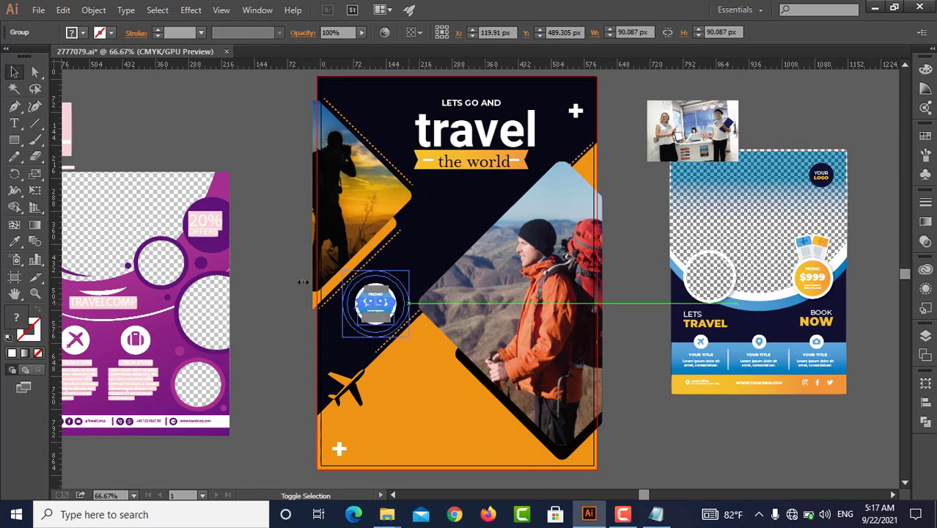
{"action": "left_click_drag", "start_coordinate": [303, 281], "coordinate": [305, 332]}
{"action": "left_click", "coordinate": [304, 321]}
Fill the lorem ipsum text frame inside the promo badge with orange sampled from the main flyer's lower area
{"action": "scroll", "coordinate": [305, 320], "scroll_direction": "down", "scroll_amount": 2}
{"action": "key", "text": "a"}
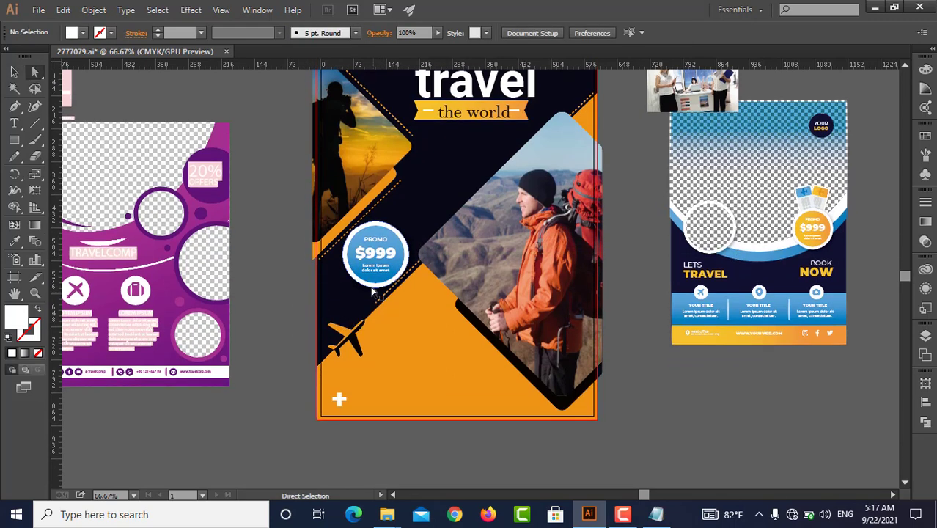
{"action": "left_click", "coordinate": [376, 283]}
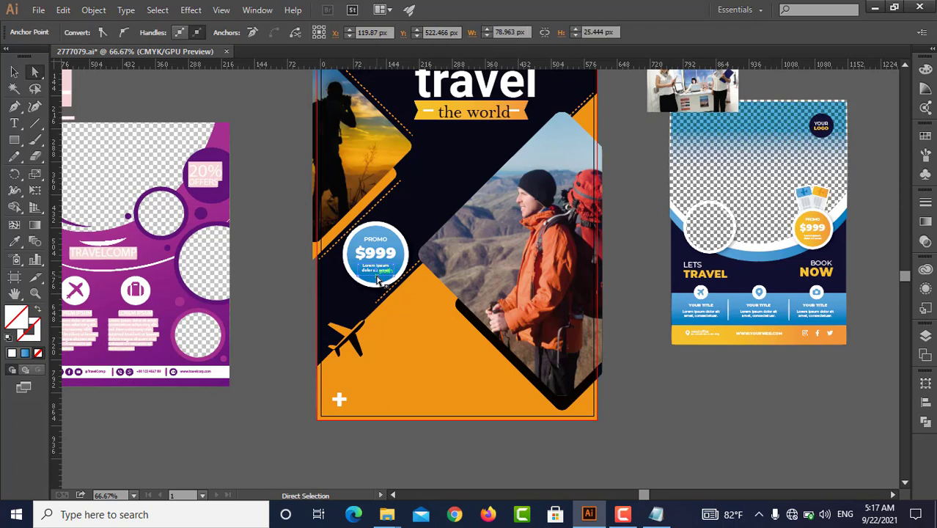
{"action": "key", "text": "i"}
{"action": "left_click", "coordinate": [444, 350]}
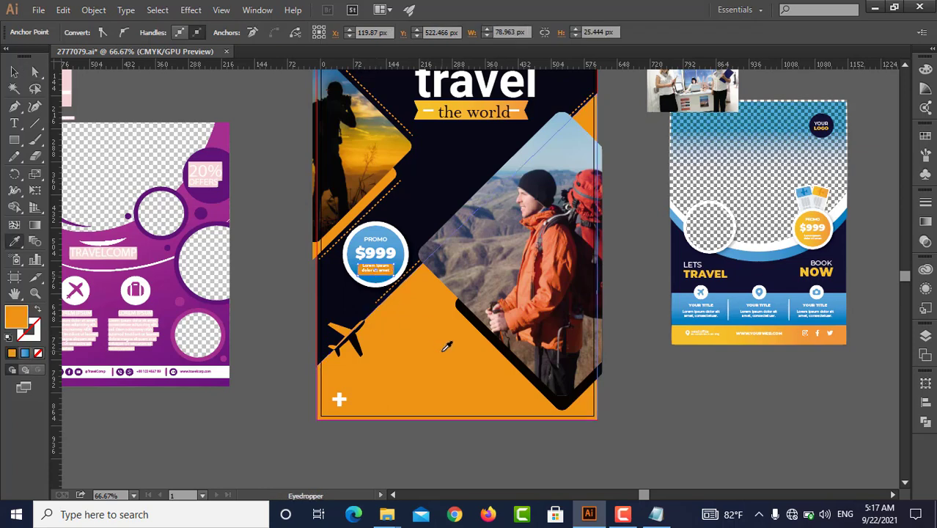
{"action": "key", "text": "v"}
{"action": "left_click", "coordinate": [306, 317]}
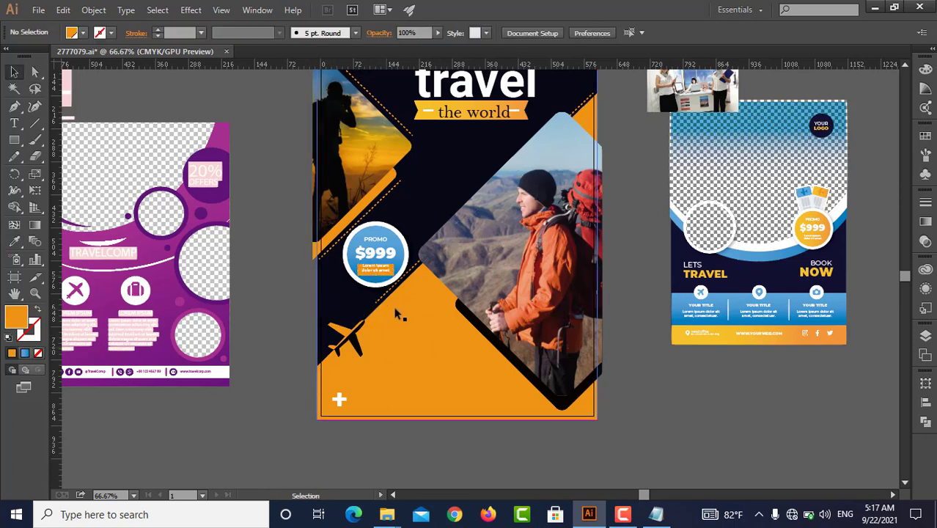
Recolor the promo badge's blue inner circle with orange sampled from the main flyer's lower area
{"action": "key", "text": "i"}
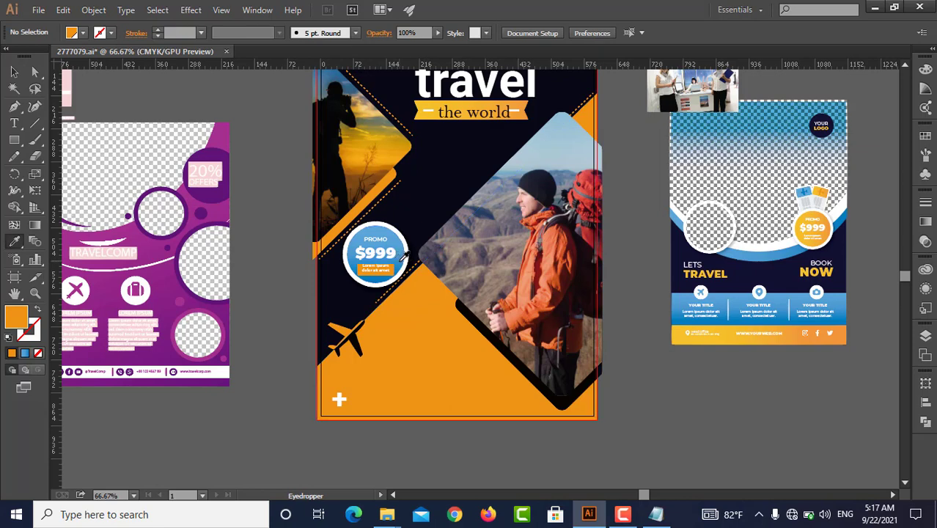
{"action": "key", "text": "a"}
{"action": "left_click", "coordinate": [401, 267]}
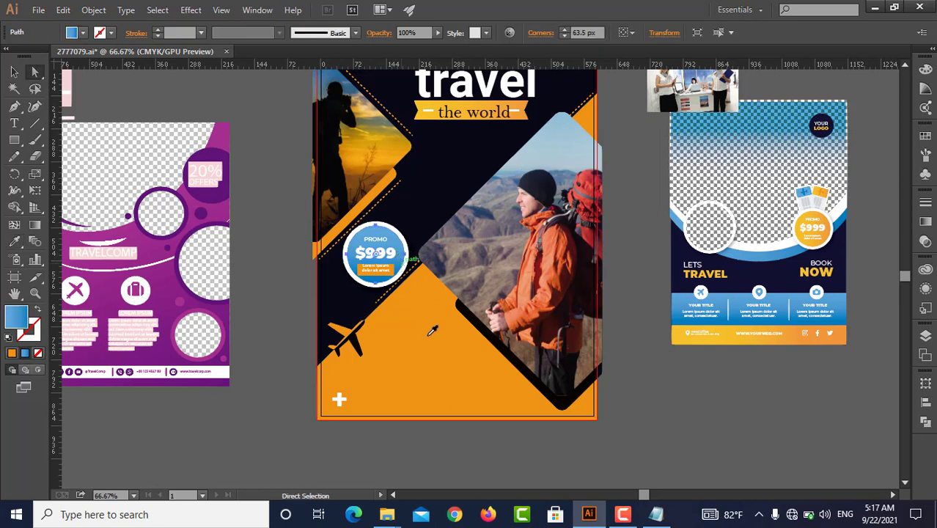
{"action": "key", "text": "i"}
{"action": "left_click", "coordinate": [446, 365]}
{"action": "key", "text": "v"}
{"action": "left_click", "coordinate": [627, 391]}
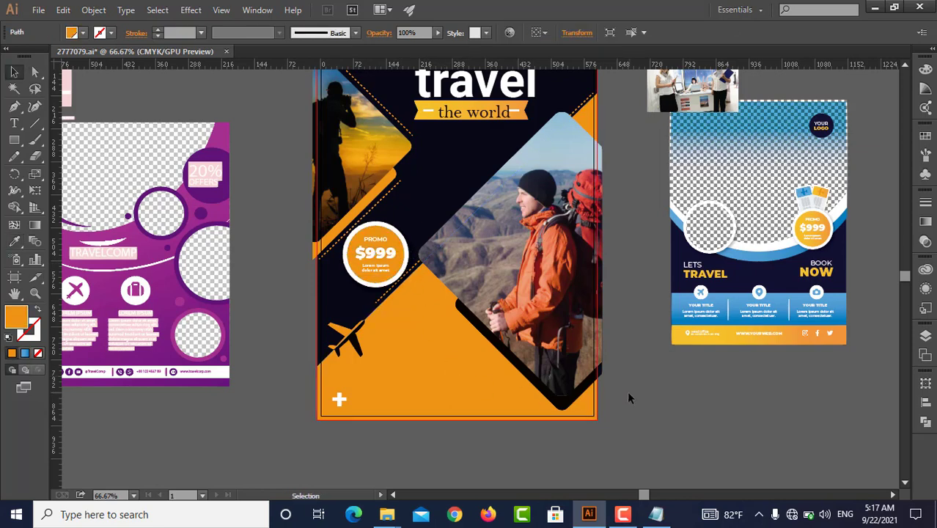
{"action": "scroll", "coordinate": [626, 394], "scroll_direction": "up", "scroll_amount": 2}
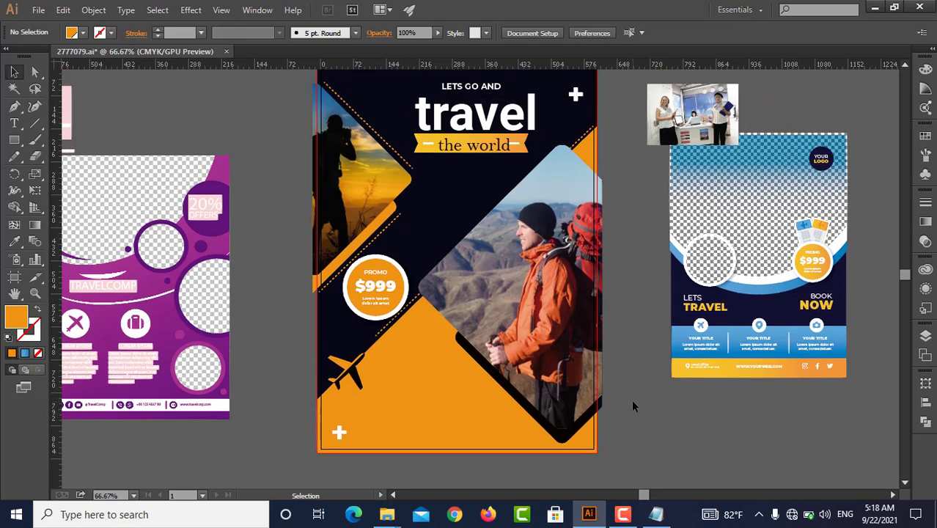
{"action": "scroll", "coordinate": [617, 388], "scroll_direction": "down", "scroll_amount": 1}
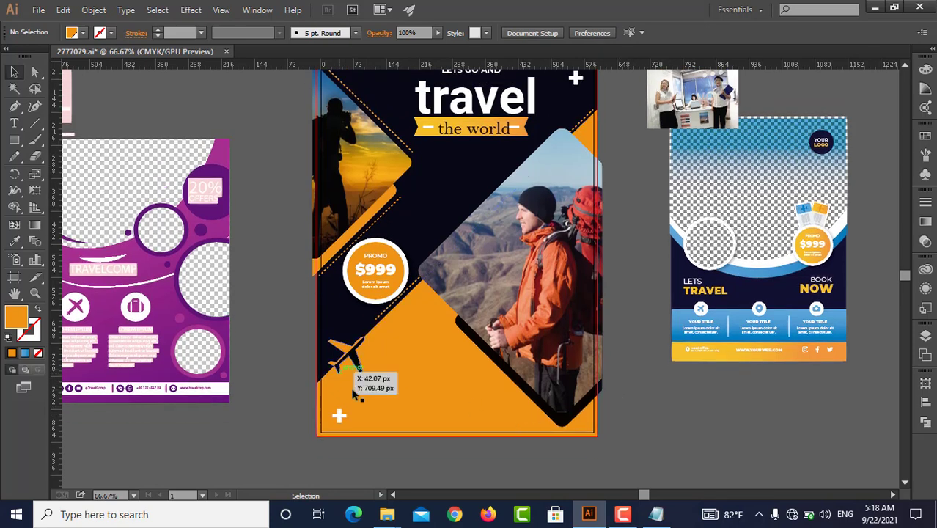
Move the orange PROMO $999 badge off the main flyer to the lower corner of the purple reference flyer
{"action": "left_click", "coordinate": [764, 326]}
{"action": "left_click_drag", "start_coordinate": [149, 339], "coordinate": [152, 338]}
{"action": "key", "text": "space"}
{"action": "left_click_drag", "start_coordinate": [212, 332], "coordinate": [306, 322]}
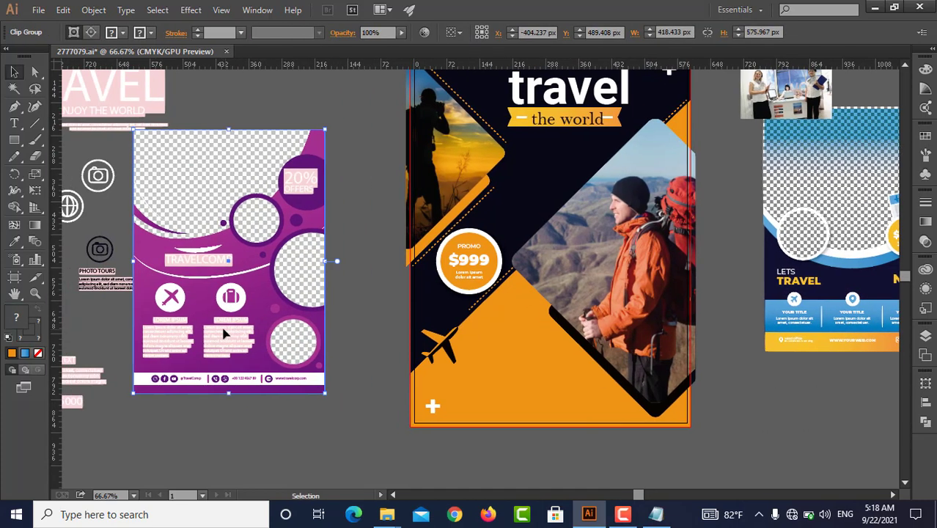
{"action": "key", "text": "space"}
{"action": "left_click_drag", "start_coordinate": [190, 281], "coordinate": [266, 281]}
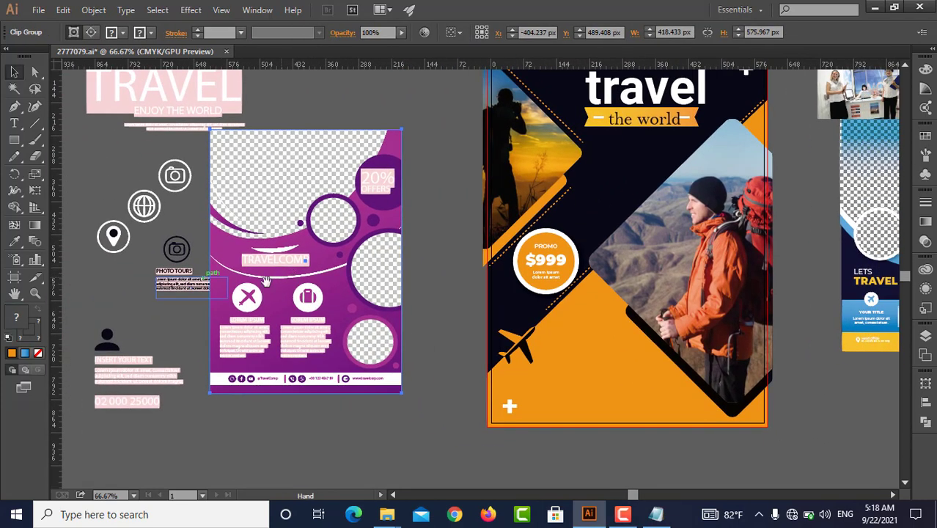
{"action": "left_click", "coordinate": [139, 313]}
{"action": "scroll", "coordinate": [139, 314], "scroll_direction": "up", "scroll_amount": 1}
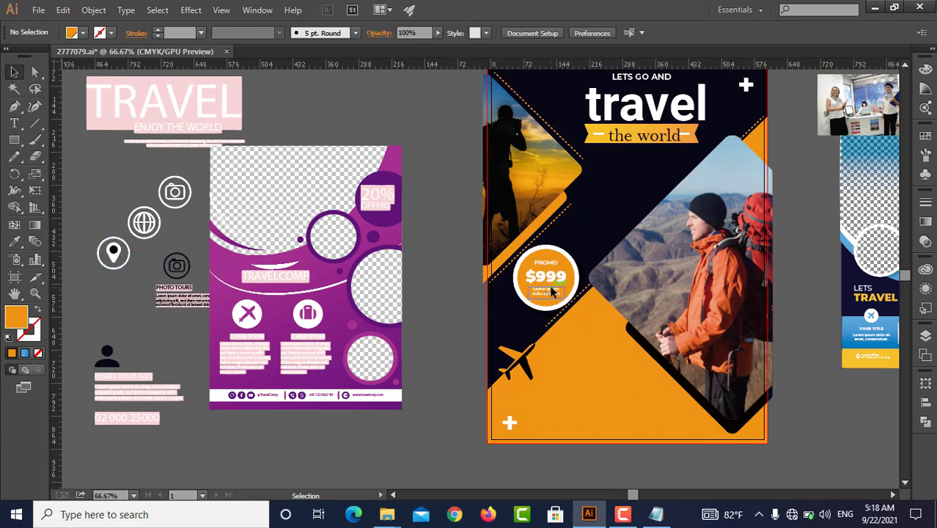
{"action": "left_click_drag", "start_coordinate": [552, 268], "coordinate": [397, 396]}
Ungroup the loose elements beside the purple flyer and move the three white circle icons onto the main flyer's dark diagonal band
{"action": "right_click", "coordinate": [145, 228]}
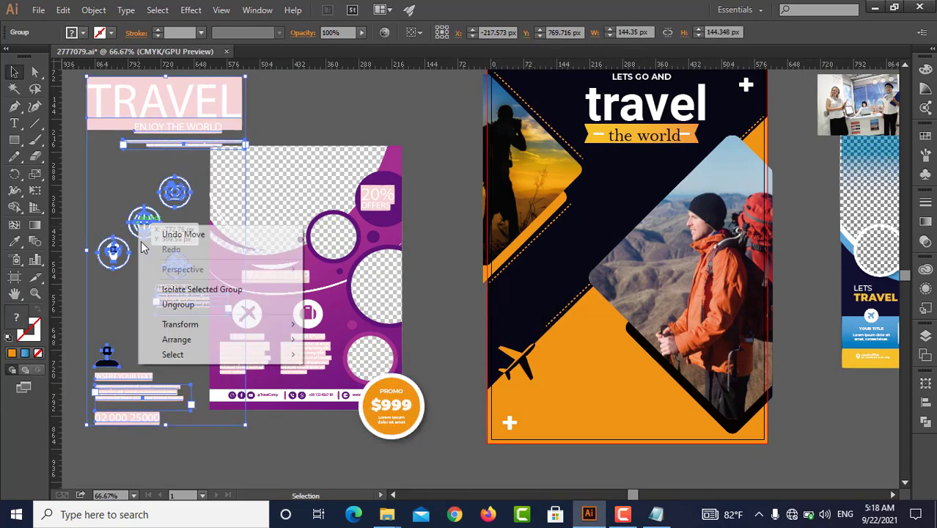
{"action": "left_click", "coordinate": [167, 303]}
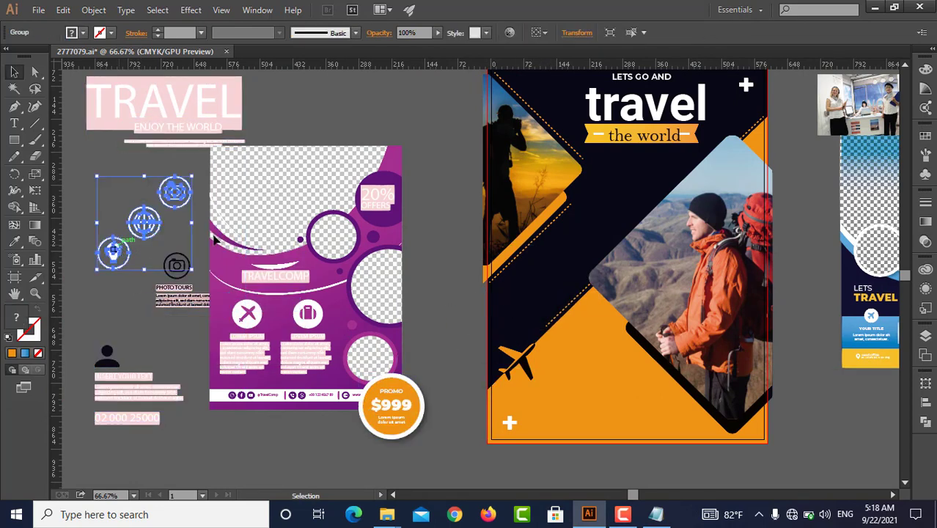
{"action": "left_click_drag", "start_coordinate": [114, 242], "coordinate": [505, 270]}
{"action": "key", "text": "Delete"}
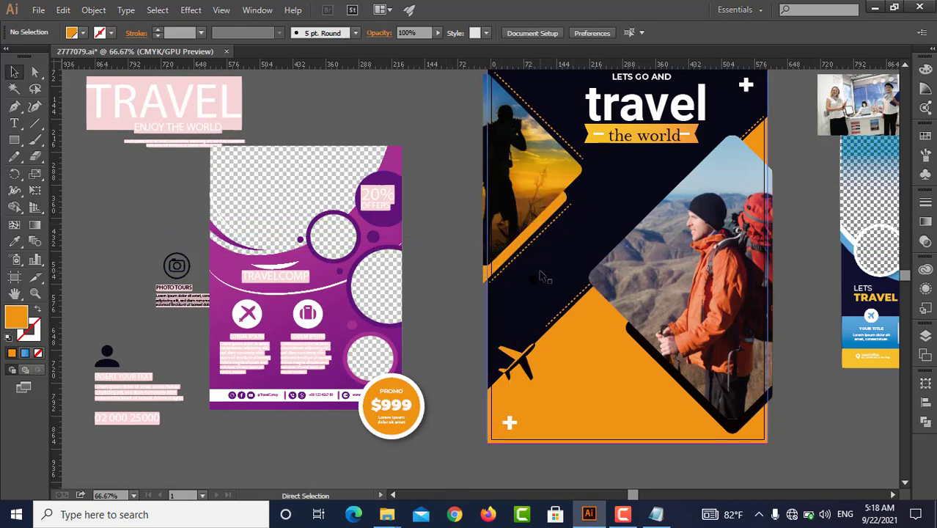
{"action": "key", "text": "ctrl+z"}
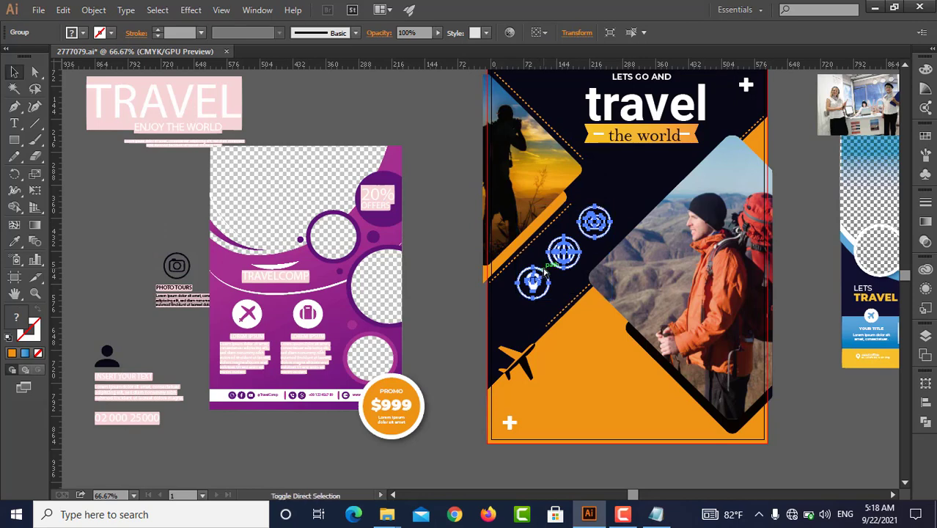
{"action": "left_click", "coordinate": [458, 292]}
{"action": "key", "text": "space"}
{"action": "left_click_drag", "start_coordinate": [571, 281], "coordinate": [456, 319]}
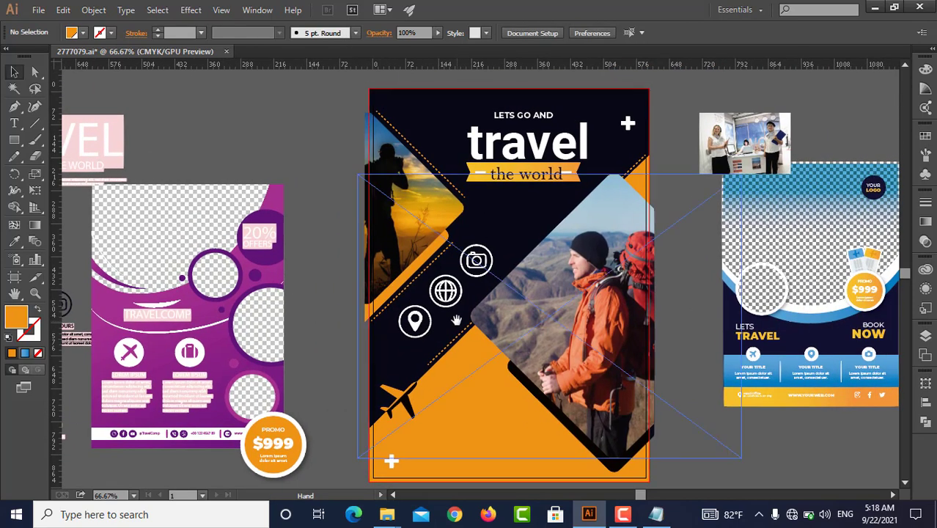
{"action": "left_click", "coordinate": [456, 301]}
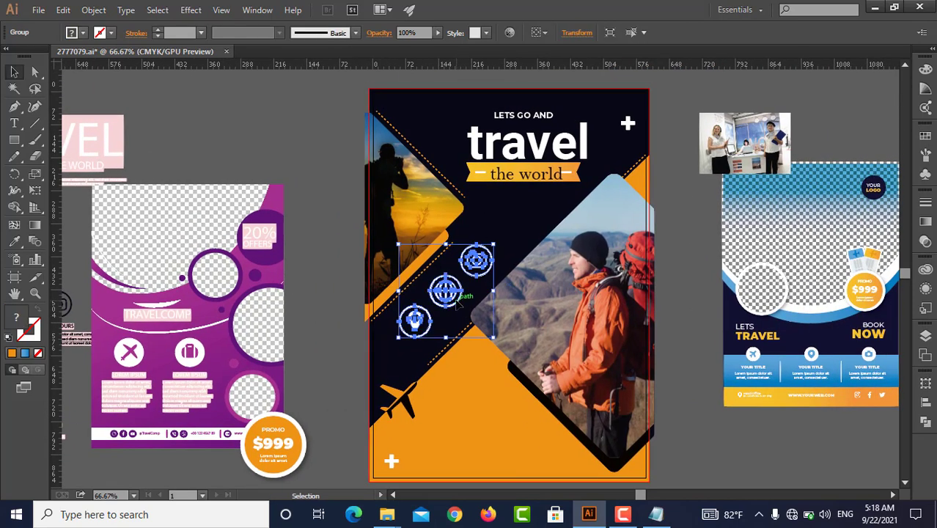
Set the font of the INSERT YOUR TEXT block beside the purple flyer to Poor Richard
{"action": "left_click", "coordinate": [350, 357]}
{"action": "key", "text": "space"}
{"action": "left_click_drag", "start_coordinate": [424, 381], "coordinate": [646, 299]}
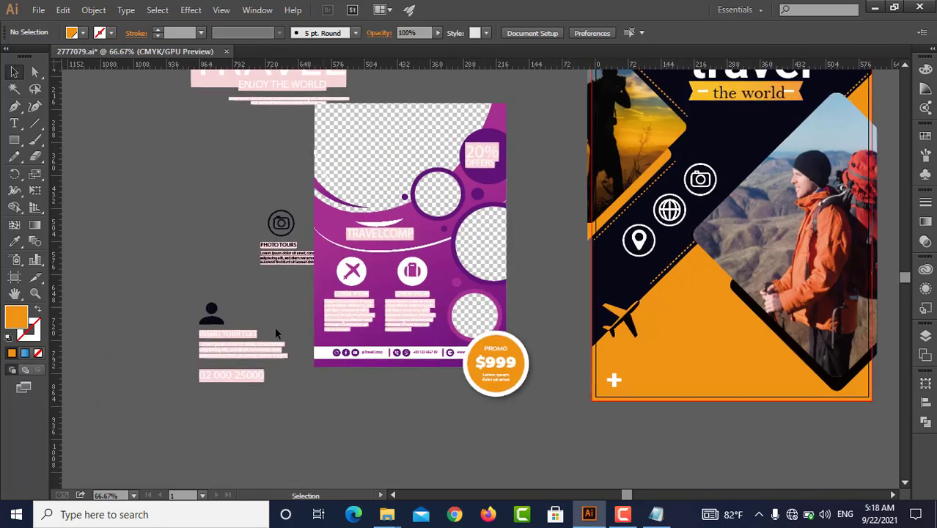
{"action": "right_click", "coordinate": [225, 356]}
{"action": "left_click", "coordinate": [214, 348]}
{"action": "left_click", "coordinate": [219, 349]}
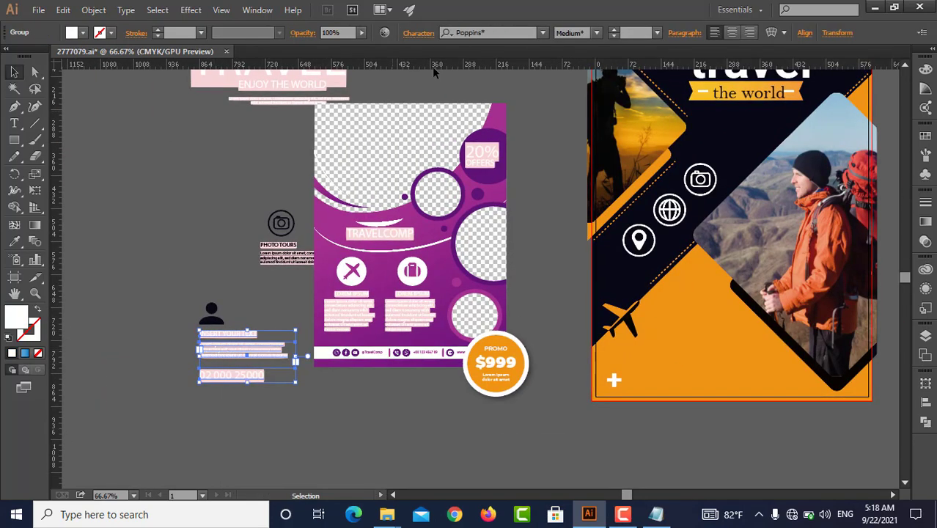
{"action": "scroll", "coordinate": [489, 34], "scroll_direction": "down", "scroll_amount": 1}
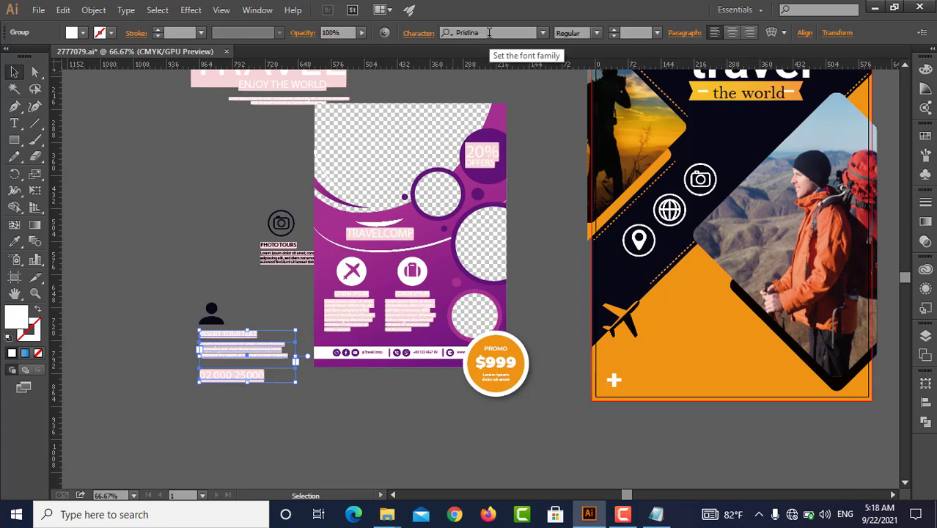
{"action": "scroll", "coordinate": [489, 33], "scroll_direction": "down", "scroll_amount": 1}
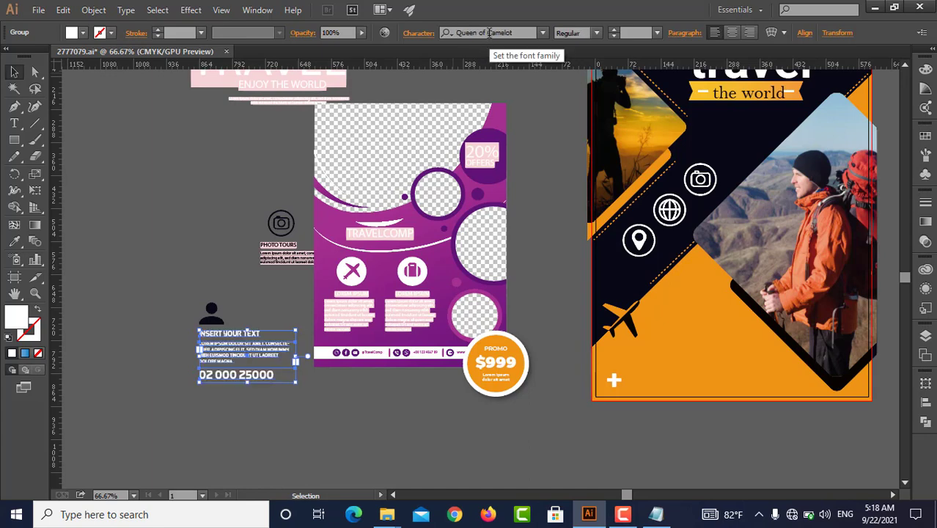
{"action": "scroll", "coordinate": [488, 34], "scroll_direction": "down", "scroll_amount": 1}
{"action": "scroll", "coordinate": [489, 33], "scroll_direction": "up", "scroll_amount": 3}
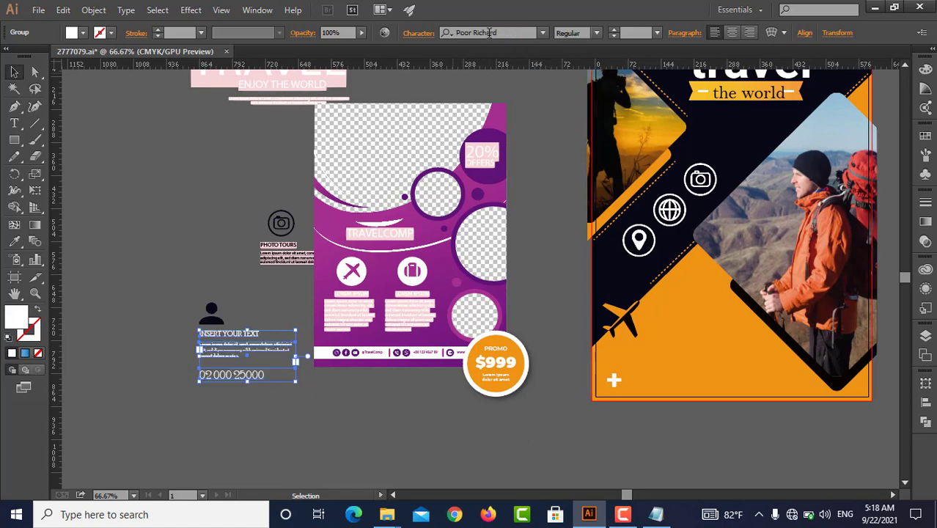
{"action": "left_click", "coordinate": [161, 296]}
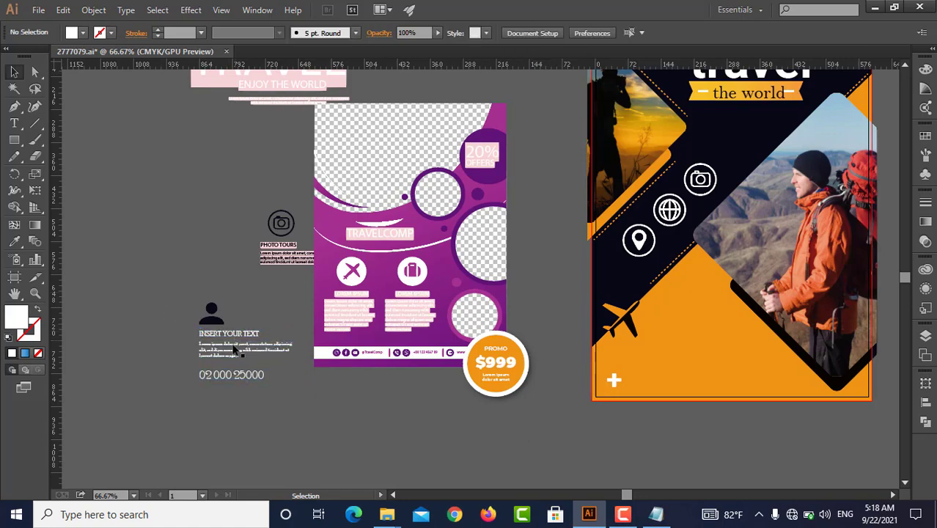
Group the person icon with the INSERT YOUR TEXT block below it
{"action": "scroll", "coordinate": [233, 330], "scroll_direction": "up", "scroll_amount": 5}
{"action": "scroll", "coordinate": [239, 308], "scroll_direction": "down", "scroll_amount": 1}
{"action": "scroll", "coordinate": [240, 310], "scroll_direction": "down", "scroll_amount": 4}
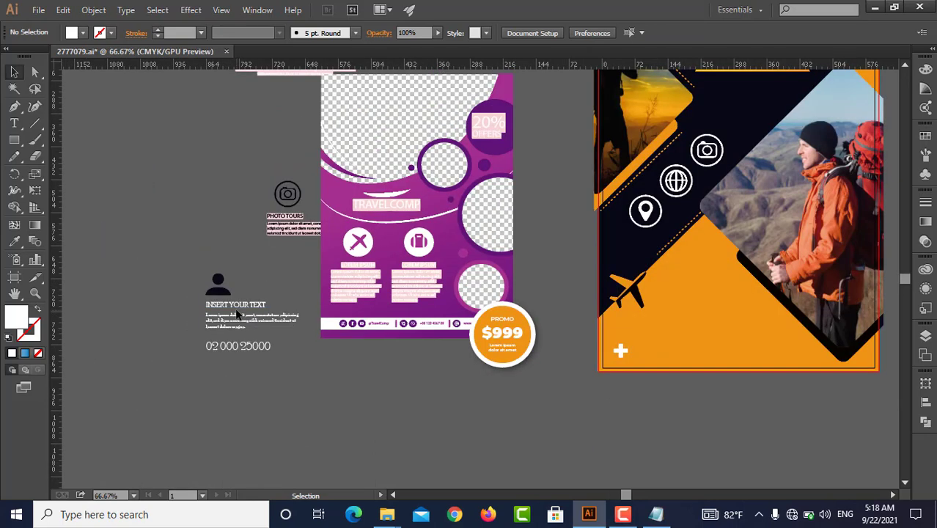
{"action": "left_click_drag", "start_coordinate": [216, 305], "coordinate": [230, 335]}
{"action": "key", "text": "ctrl+z"}
{"action": "key", "text": "ctrl+g"}
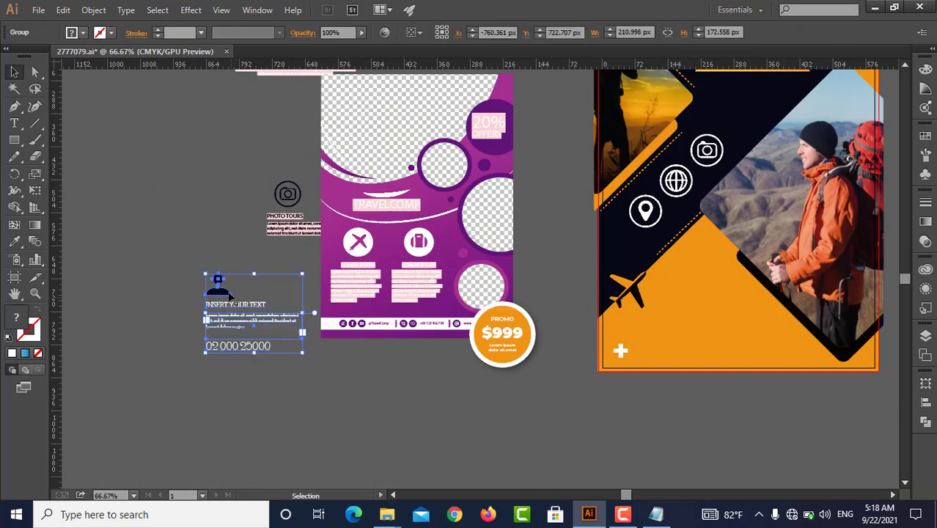
Move the person icon and INSERT YOUR TEXT group onto the main flyer's orange area, beside the white plus sign
{"action": "left_click_drag", "start_coordinate": [233, 302], "coordinate": [606, 299]}
{"action": "left_click_drag", "start_coordinate": [284, 311], "coordinate": [684, 303]}
{"action": "scroll", "coordinate": [623, 308], "scroll_direction": "right", "scroll_amount": 4}
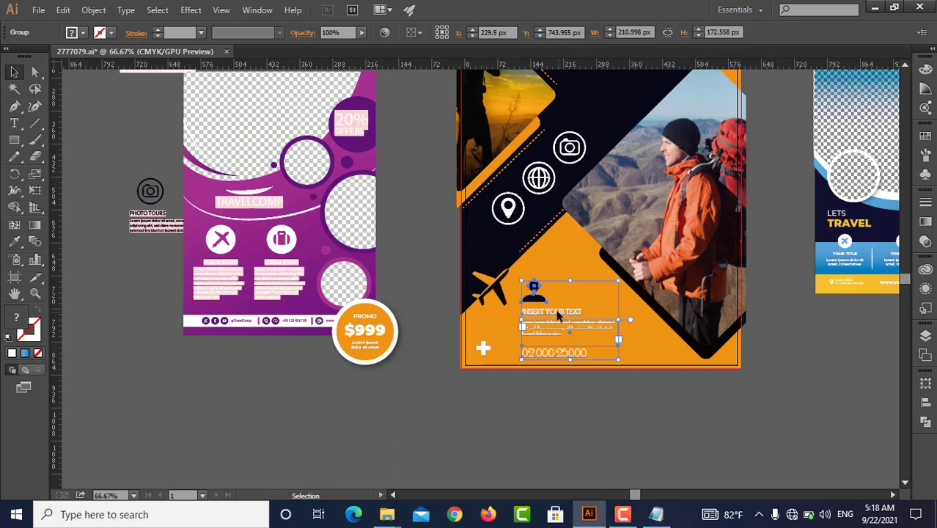
{"action": "left_click_drag", "start_coordinate": [558, 314], "coordinate": [546, 339]}
{"action": "left_click", "coordinate": [527, 389]}
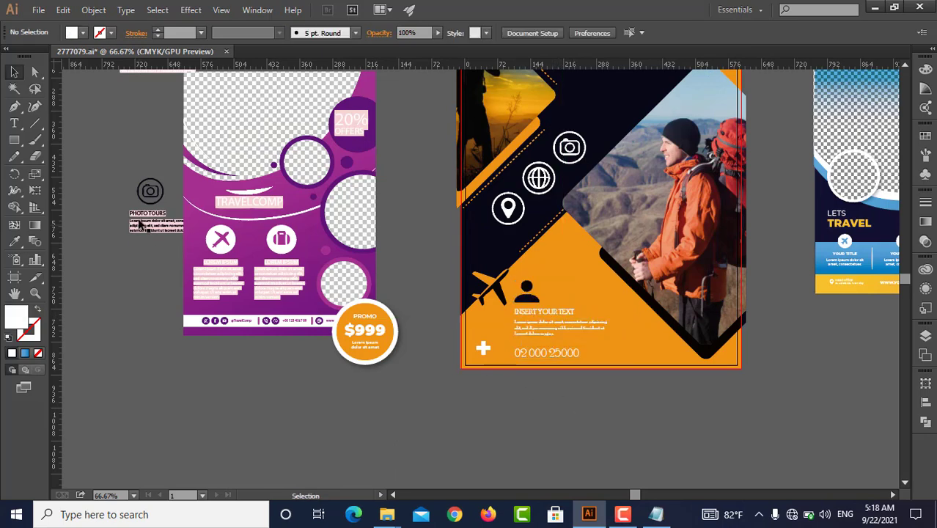
Ungroup the camera icon and PHOTO TOURS text block beside the purple flyer
{"action": "left_click", "coordinate": [140, 225]}
{"action": "scroll", "coordinate": [136, 224], "scroll_direction": "up", "scroll_amount": 2}
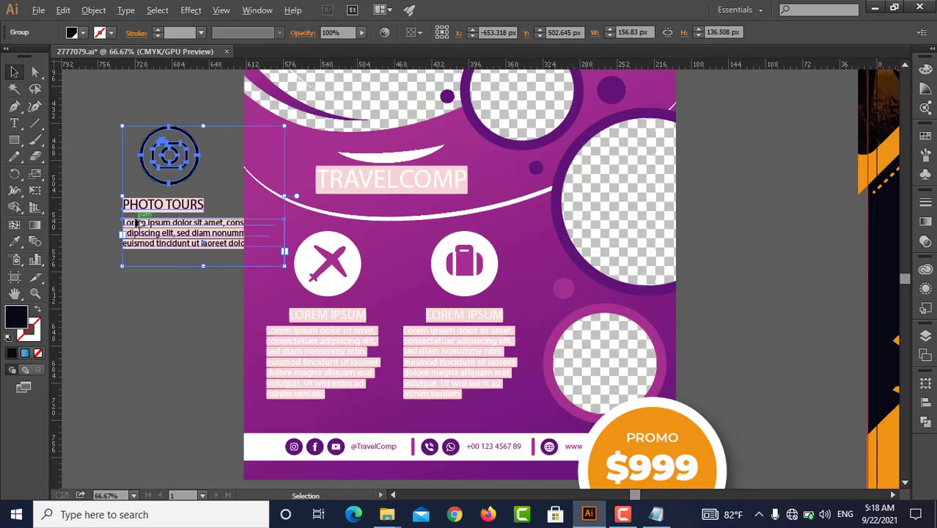
{"action": "right_click", "coordinate": [166, 208]}
{"action": "left_click", "coordinate": [189, 288]}
{"action": "left_click", "coordinate": [184, 288]}
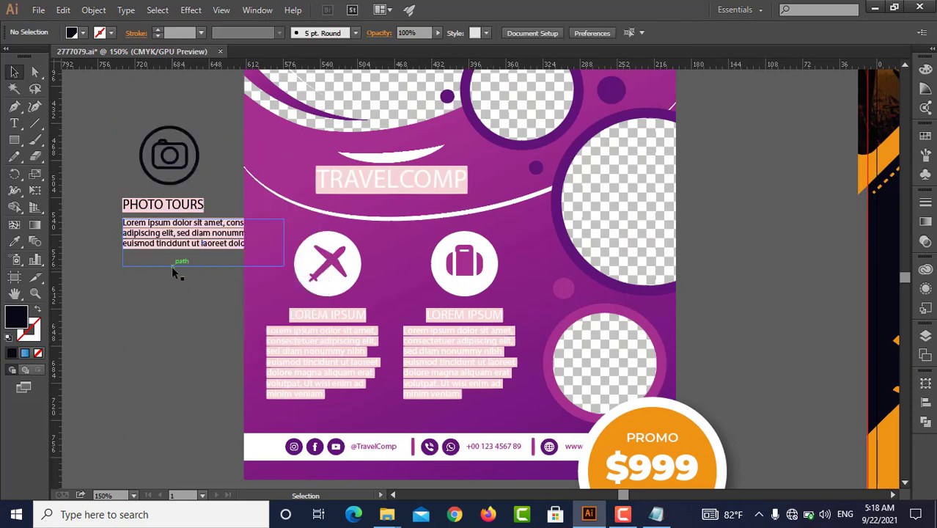
Set the font of the PHOTO TOURS heading and its lorem ipsum paragraph to Poor Richard
{"action": "left_click_drag", "start_coordinate": [174, 266], "coordinate": [206, 205]}
{"action": "key", "text": "ctrl+z"}
{"action": "left_click", "coordinate": [179, 293]}
{"action": "left_click", "coordinate": [152, 234]}
{"action": "left_click", "coordinate": [155, 210], "text": "shift"}
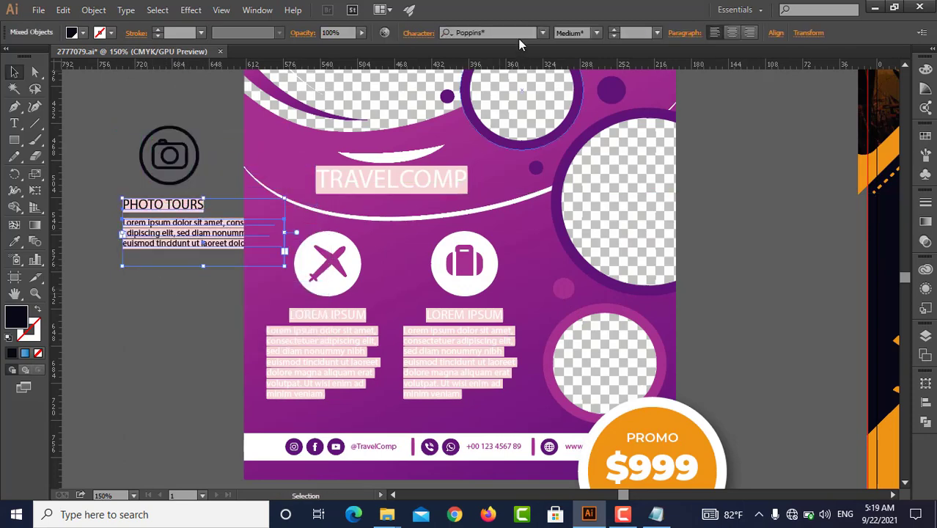
{"action": "scroll", "coordinate": [516, 32], "scroll_direction": "up", "scroll_amount": 1}
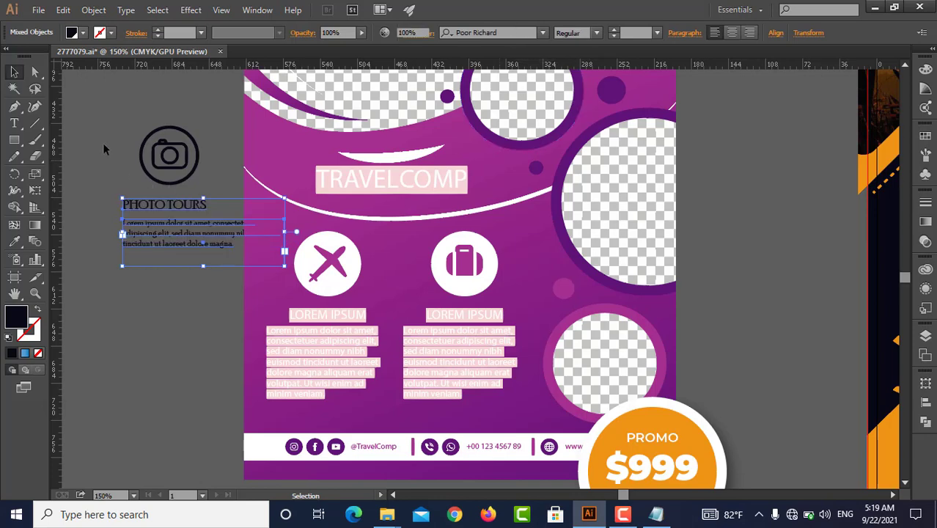
Group the camera icon with the PHOTO TOURS text and place it in front on the main flyer's orange area, above the contact block
{"action": "left_click_drag", "start_coordinate": [107, 122], "coordinate": [192, 266]}
{"action": "left_click", "coordinate": [214, 332]}
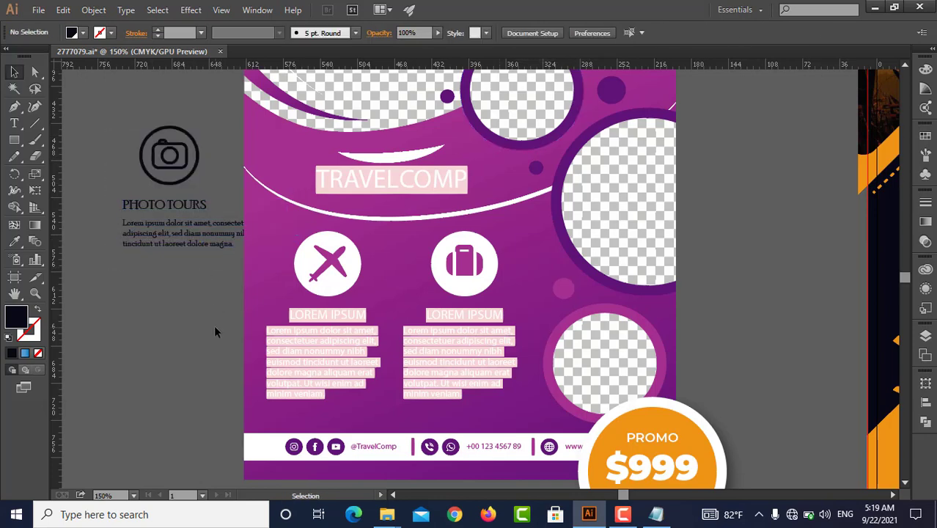
{"action": "scroll", "coordinate": [214, 325], "scroll_direction": "down", "scroll_amount": 1}
{"action": "left_click_drag", "start_coordinate": [236, 301], "coordinate": [177, 288]}
{"action": "left_click_drag", "start_coordinate": [144, 234], "coordinate": [750, 313]}
{"action": "left_click_drag", "start_coordinate": [703, 340], "coordinate": [647, 344]}
{"action": "key", "text": "ctrl+shift+]"}
Try to shift the person icon and INSERT YOUR TEXT group up and left toward the airplane
{"action": "left_click_drag", "start_coordinate": [573, 452], "coordinate": [436, 344]}
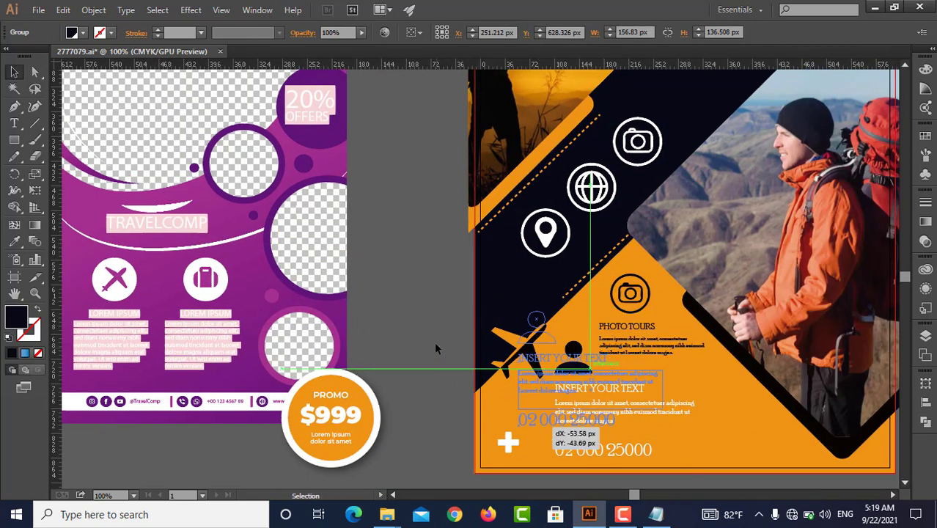
{"action": "left_click", "coordinate": [433, 342]}
{"action": "key", "text": "ctrl+z"}
{"action": "left_click", "coordinate": [434, 341]}
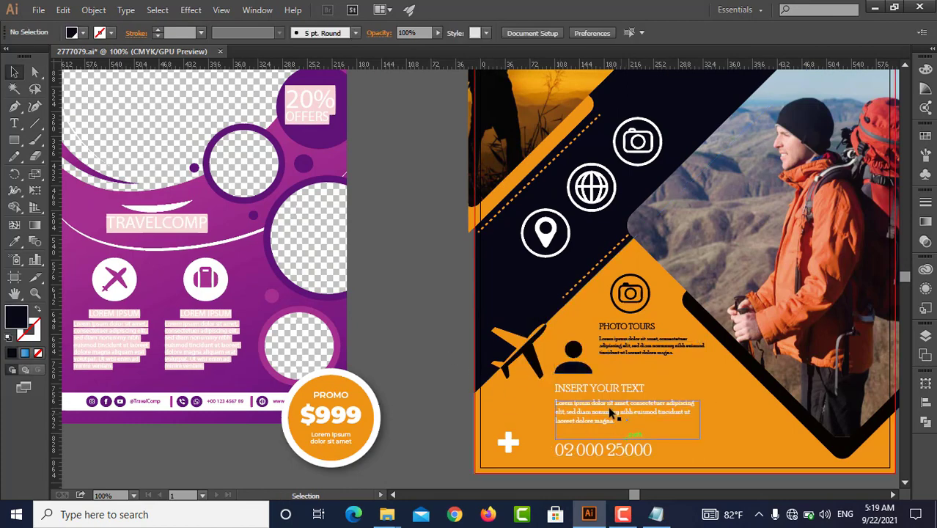
Nudge the person icon and INSERT YOUR TEXT group slightly left on the orange area
{"action": "left_click_drag", "start_coordinate": [609, 408], "coordinate": [606, 409]}
{"action": "left_click", "coordinate": [445, 357]}
{"action": "scroll", "coordinate": [400, 399], "scroll_direction": "down", "scroll_amount": 3}
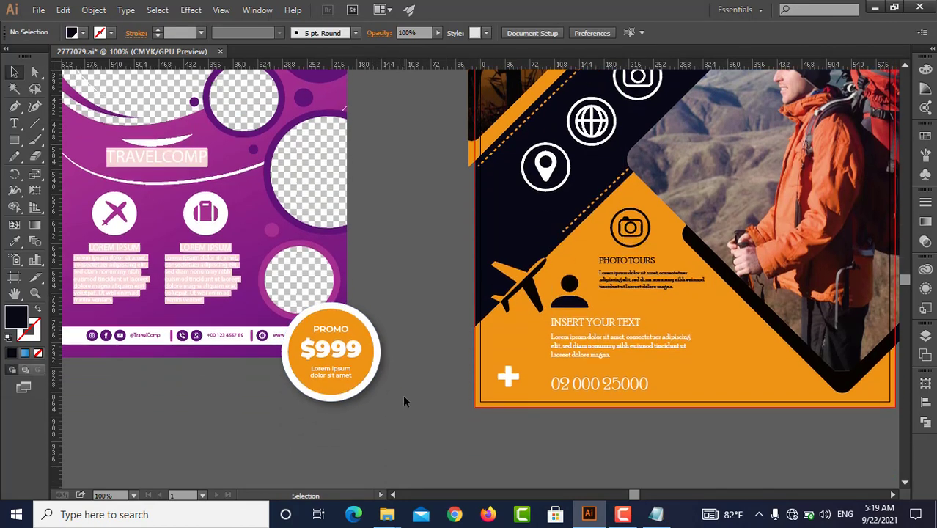
{"action": "scroll", "coordinate": [403, 397], "scroll_direction": "down", "scroll_amount": 1}
{"action": "left_click_drag", "start_coordinate": [475, 405], "coordinate": [358, 394]}
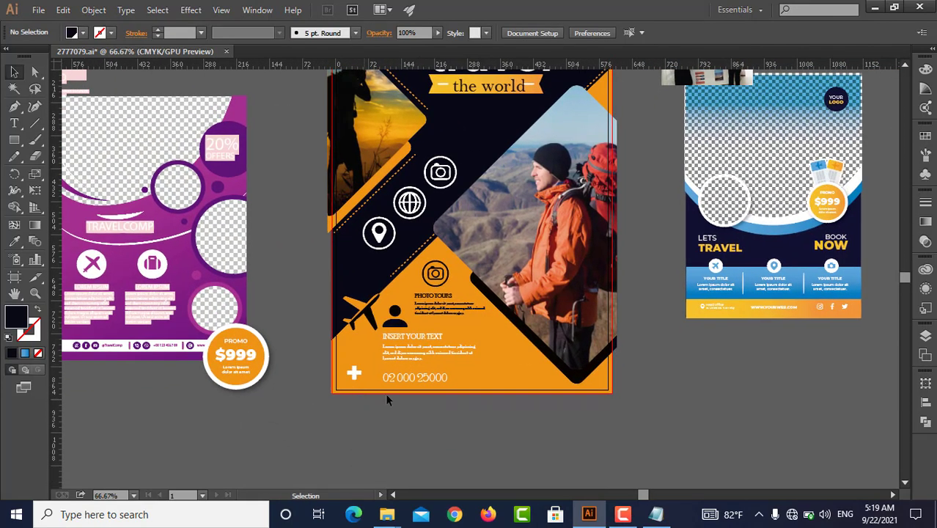
Recolor the INSERT YOUR TEXT heading, its paragraph and the number line with a near-black swatch
{"action": "left_click", "coordinate": [408, 353]}
{"action": "scroll", "coordinate": [410, 360], "scroll_direction": "up", "scroll_amount": 1}
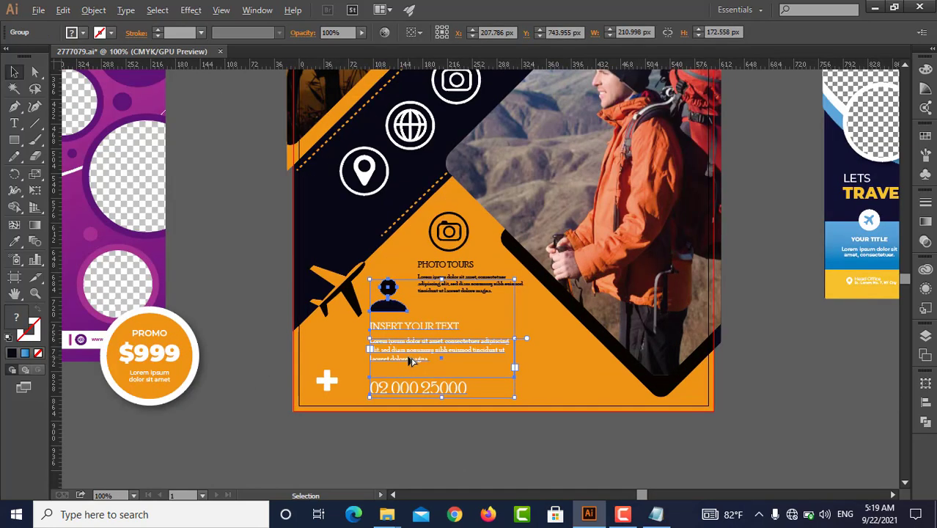
{"action": "scroll", "coordinate": [411, 361], "scroll_direction": "up", "scroll_amount": 3}
{"action": "key", "text": "a"}
{"action": "left_click", "coordinate": [223, 359]}
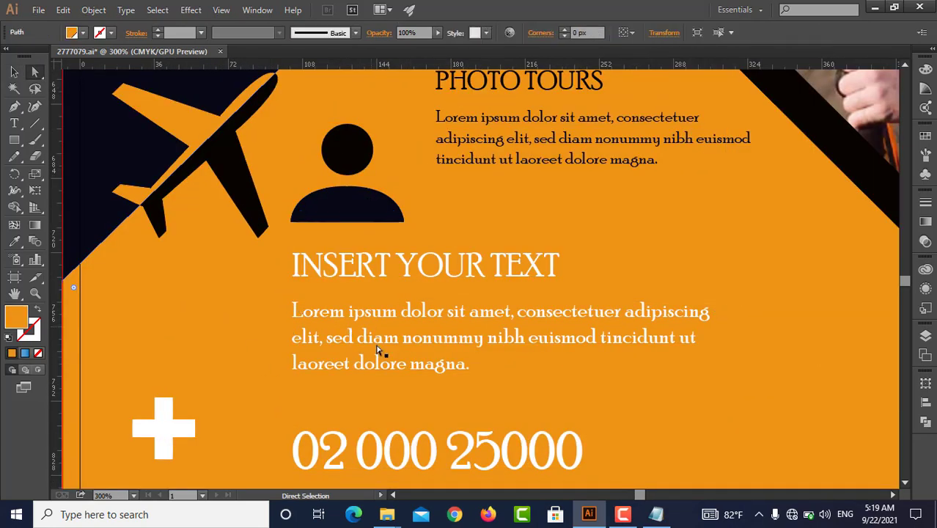
{"action": "left_click", "coordinate": [378, 350]}
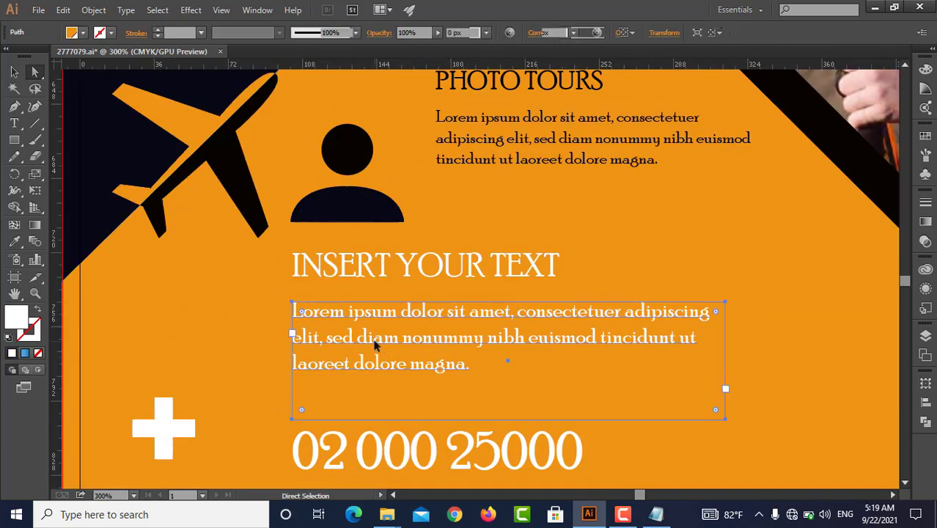
{"action": "left_click", "coordinate": [435, 463], "text": "shift"}
{"action": "left_click", "coordinate": [83, 33]}
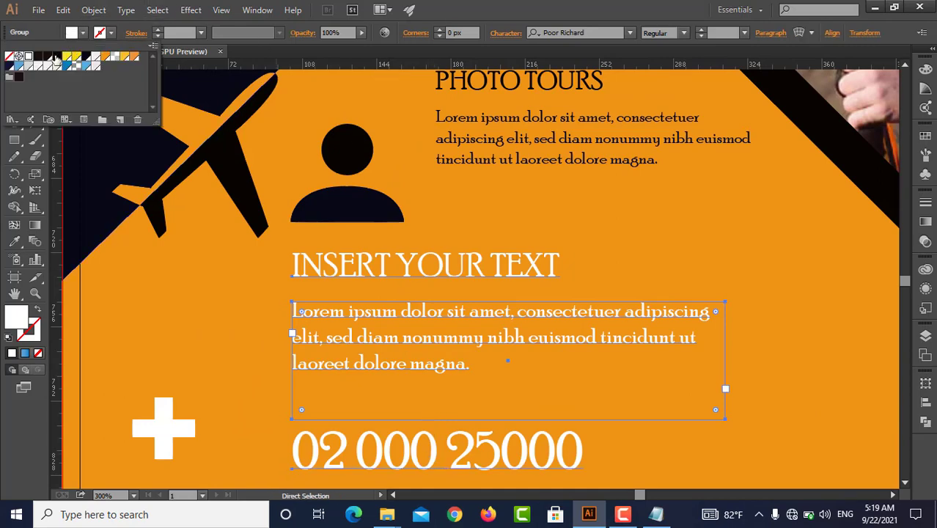
{"action": "left_click", "coordinate": [41, 58]}
{"action": "key", "text": "v"}
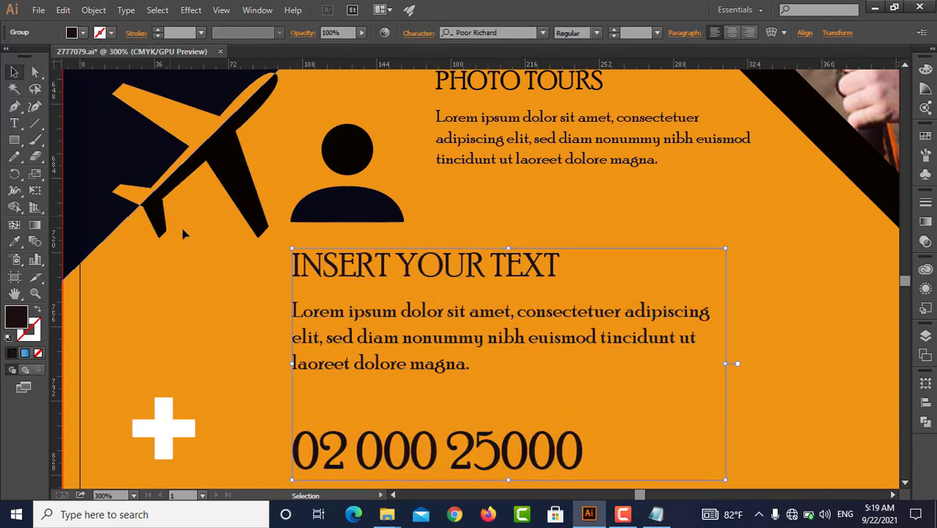
{"action": "left_click", "coordinate": [224, 293]}
Move the grouped camera icon and PHOTO TOURS text slightly up and left on the orange area
{"action": "scroll", "coordinate": [226, 295], "scroll_direction": "down", "scroll_amount": 4}
{"action": "left_click_drag", "start_coordinate": [304, 324], "coordinate": [330, 297]}
{"action": "key", "text": "ctrl+shift+a"}
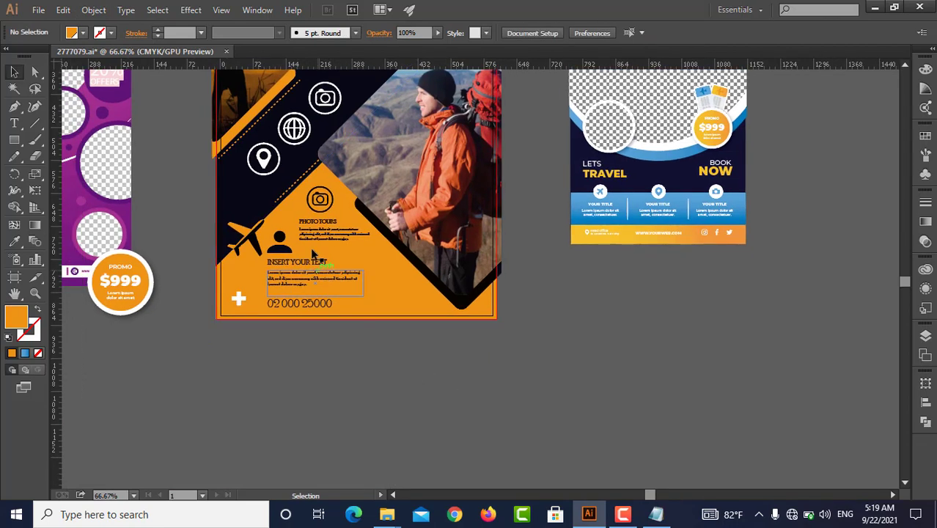
{"action": "double_click", "coordinate": [323, 230]}
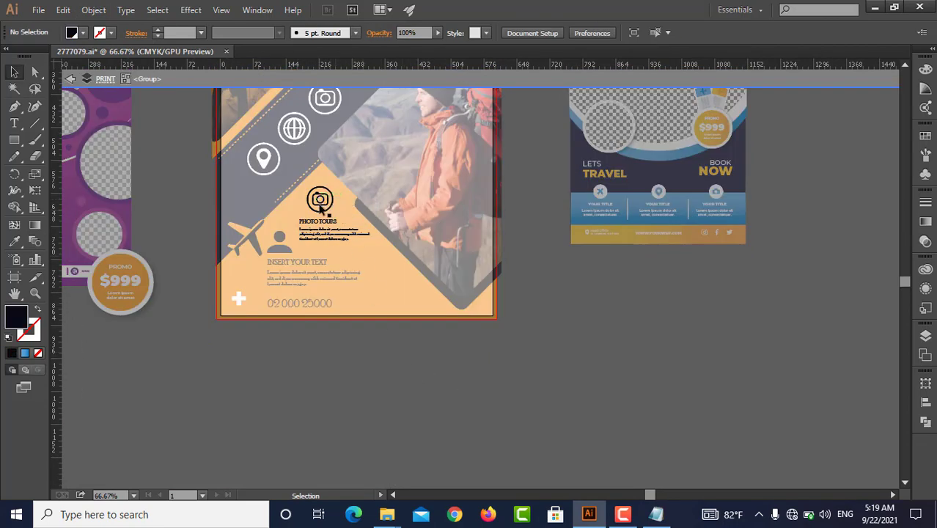
{"action": "scroll", "coordinate": [321, 209], "scroll_direction": "up", "scroll_amount": 4}
{"action": "key", "text": "Escape"}
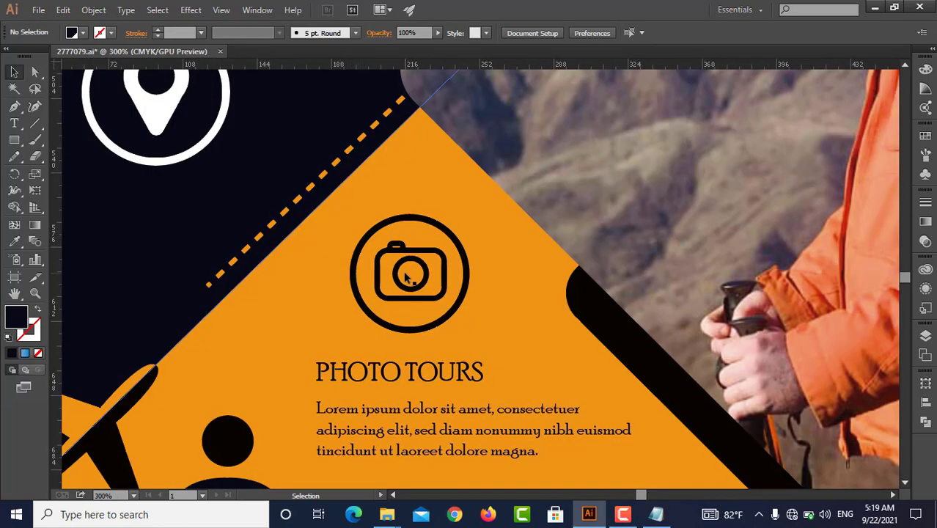
{"action": "left_click_drag", "start_coordinate": [407, 275], "coordinate": [385, 232]}
{"action": "scroll", "coordinate": [417, 288], "scroll_direction": "down", "scroll_amount": 2}
{"action": "scroll", "coordinate": [420, 308], "scroll_direction": "down", "scroll_amount": 2}
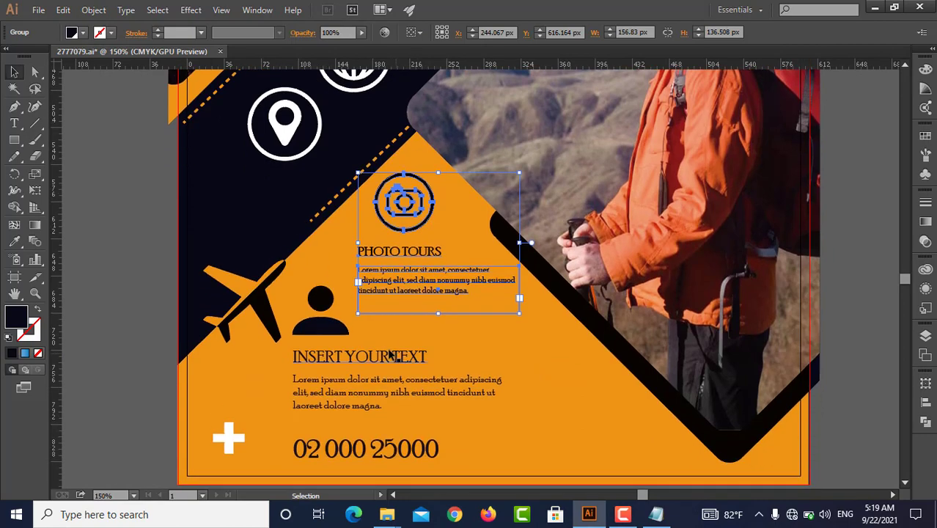
Move the person icon and INSERT YOUR TEXT group slightly up on the orange area
{"action": "left_click_drag", "start_coordinate": [391, 355], "coordinate": [386, 334]}
{"action": "scroll", "coordinate": [388, 375], "scroll_direction": "down", "scroll_amount": 2}
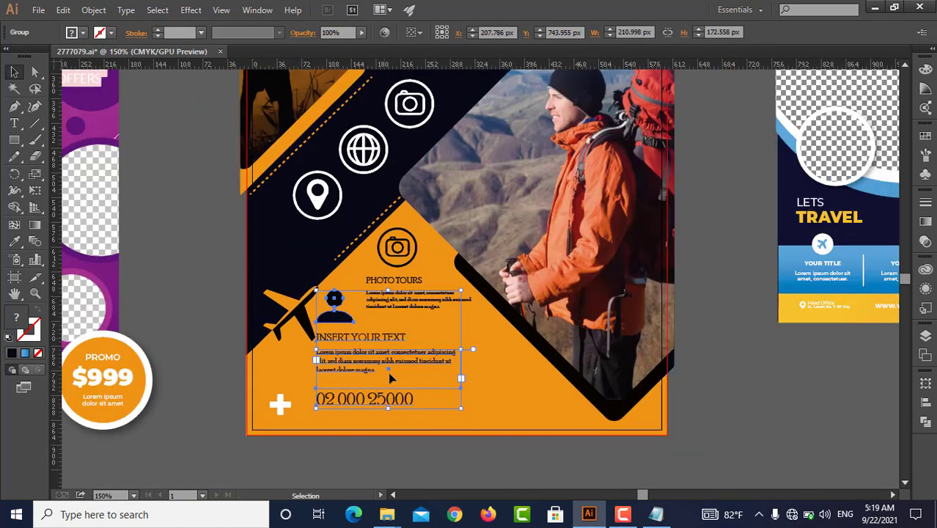
{"action": "scroll", "coordinate": [388, 371], "scroll_direction": "down", "scroll_amount": 2}
Move the contact footer bar from the blue flyer to the main flyer's bottom edge and widen it to about 610 px, spanning the page
{"action": "left_click", "coordinate": [608, 352]}
{"action": "right_click", "coordinate": [736, 308]}
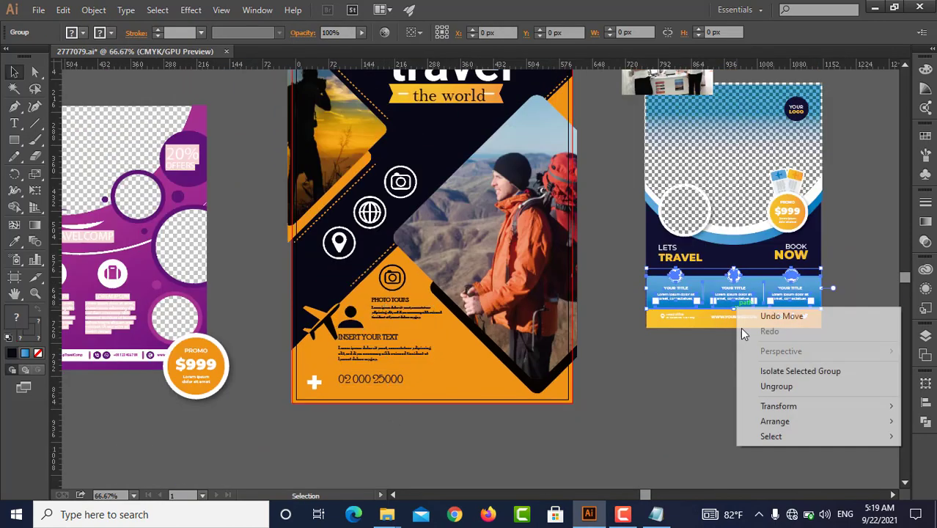
{"action": "left_click", "coordinate": [683, 317]}
{"action": "left_click_drag", "start_coordinate": [717, 316], "coordinate": [361, 401]}
{"action": "scroll", "coordinate": [396, 397], "scroll_direction": "up", "scroll_amount": 3}
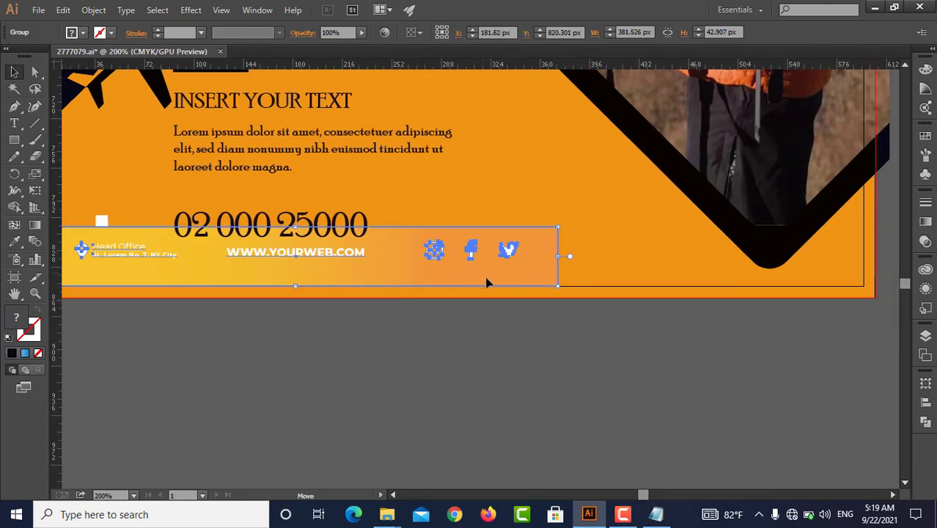
{"action": "left_click_drag", "start_coordinate": [487, 282], "coordinate": [491, 291]}
{"action": "left_click_drag", "start_coordinate": [598, 278], "coordinate": [886, 287]}
{"action": "left_click", "coordinate": [563, 325]}
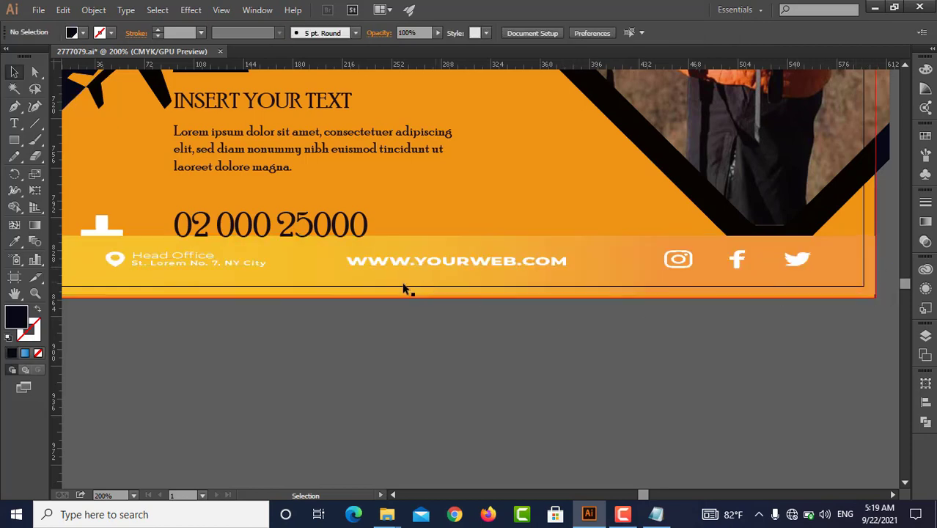
Ungroup the footer bar and stretch its address, website and social icons vertically to about 22 px high
{"action": "scroll", "coordinate": [396, 290], "scroll_direction": "down", "scroll_amount": 1}
{"action": "right_click", "coordinate": [432, 275]}
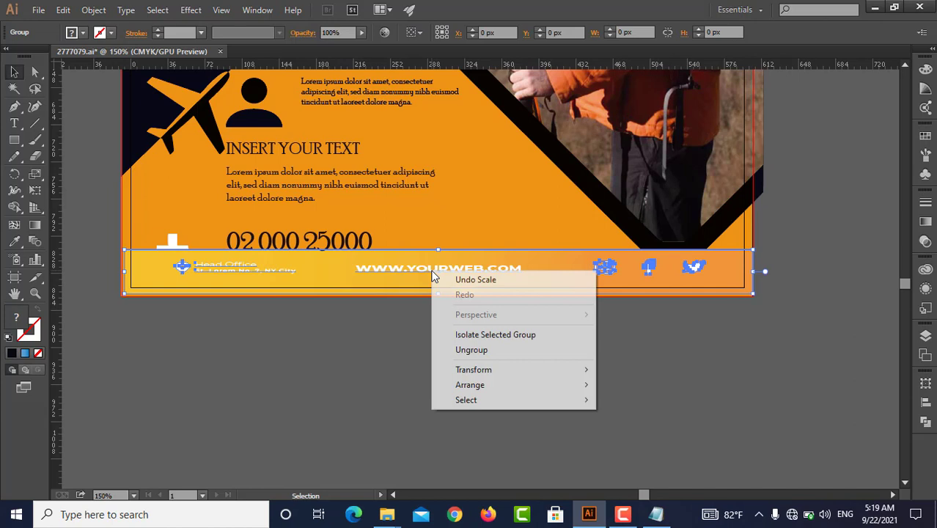
{"action": "left_click", "coordinate": [464, 349]}
{"action": "left_click", "coordinate": [448, 279]}
{"action": "left_click", "coordinate": [440, 270]}
{"action": "left_click_drag", "start_coordinate": [441, 272], "coordinate": [440, 295]}
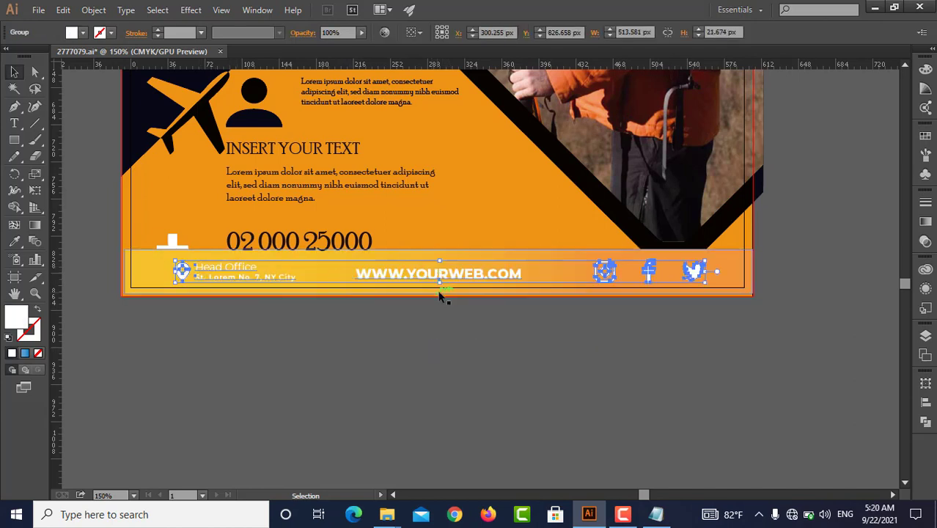
{"action": "left_click_drag", "start_coordinate": [440, 262], "coordinate": [441, 254]}
{"action": "left_click", "coordinate": [435, 343]}
Recolor the footer's address, website and social icons with a dark colour sampled using the Eyedropper near the INSERT YOUR TEXT block
{"action": "left_click", "coordinate": [439, 273]}
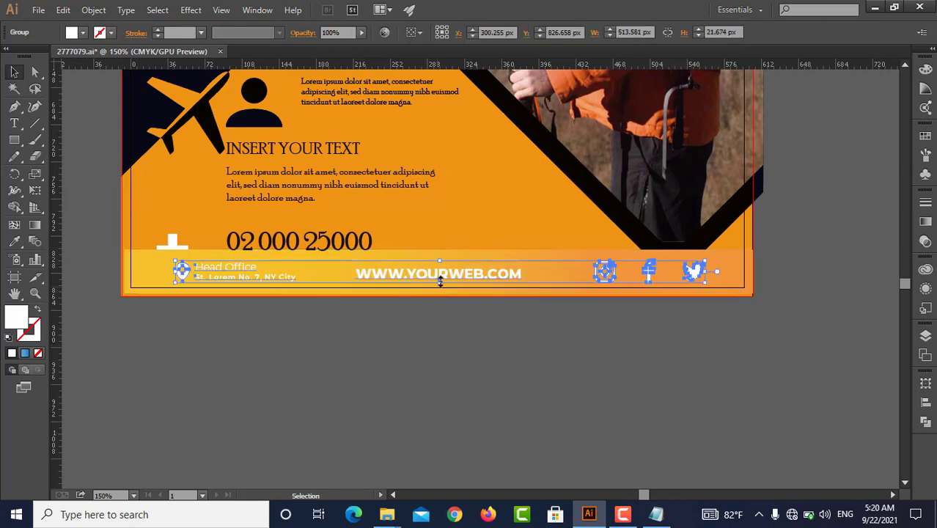
{"action": "key", "text": "i"}
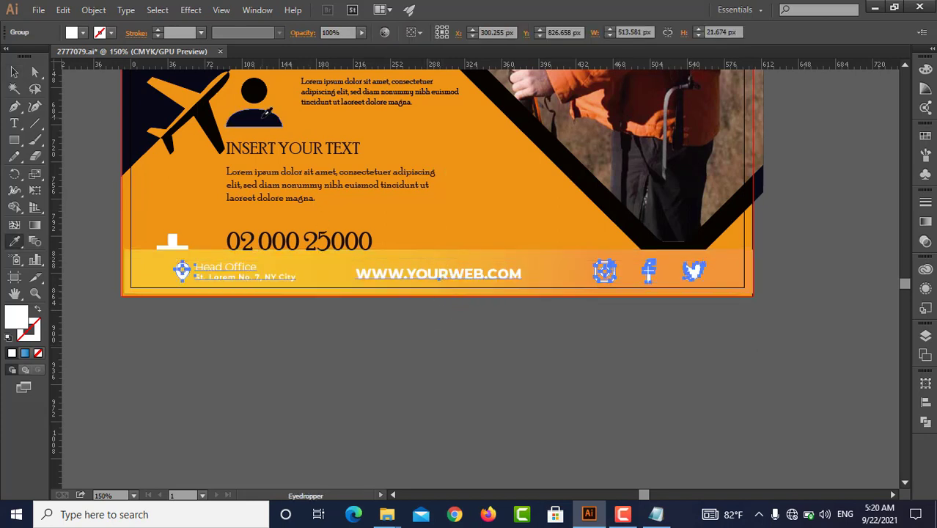
{"action": "left_click", "coordinate": [271, 148]}
{"action": "key", "text": "v"}
{"action": "left_click", "coordinate": [391, 328]}
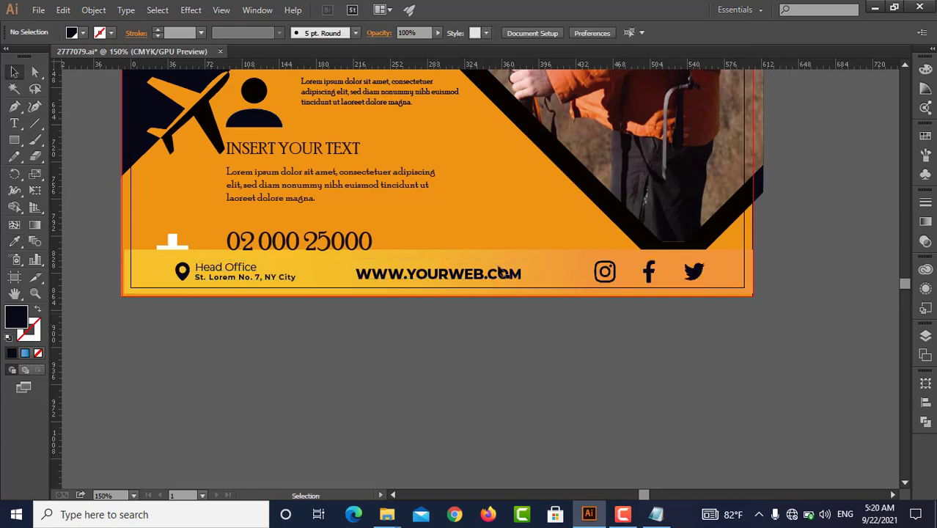
Try a solid blue fill on the footer bar's background rectangle, then undo it
{"action": "left_click", "coordinate": [550, 258]}
{"action": "left_click", "coordinate": [84, 33]}
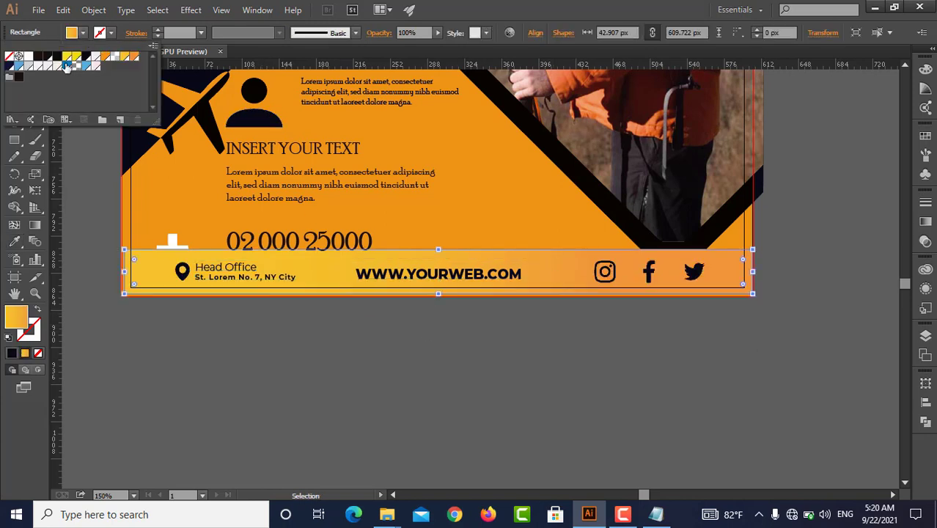
{"action": "left_click", "coordinate": [66, 66]}
{"action": "left_click", "coordinate": [84, 166]}
{"action": "scroll", "coordinate": [332, 286], "scroll_direction": "up", "scroll_amount": 1}
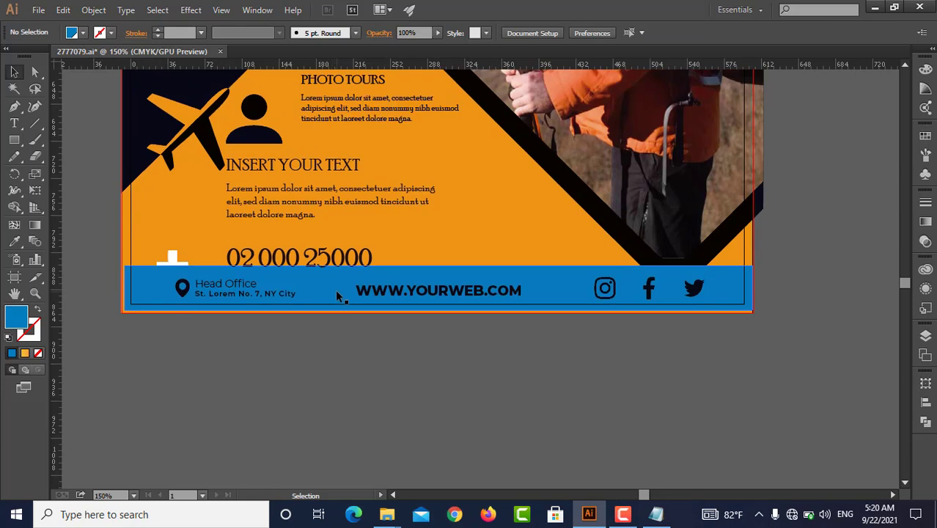
{"action": "key", "text": "ctrl+z"}
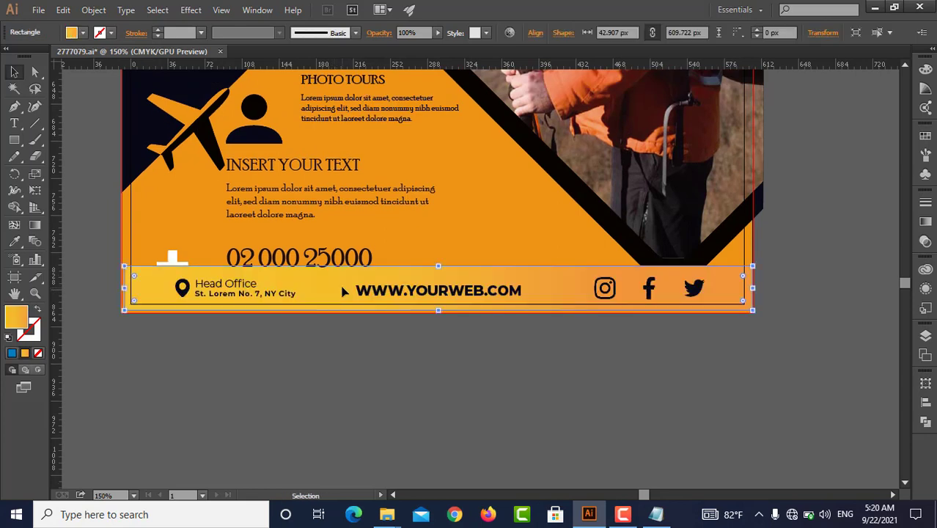
Fill the footer bar's background with the near-black colour sampled from the frame around the hiker photo
{"action": "key", "text": "i"}
{"action": "left_click", "coordinate": [584, 186]}
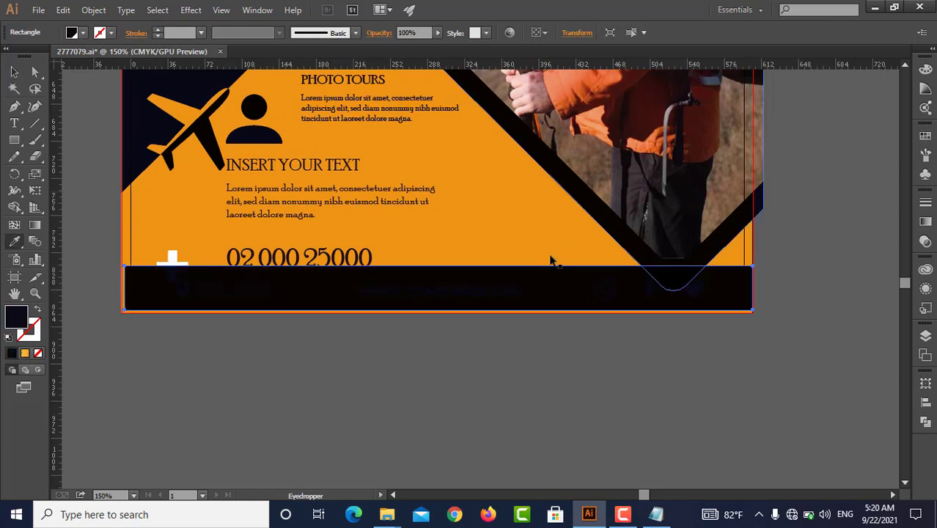
{"action": "key", "text": "v"}
{"action": "left_click", "coordinate": [479, 332]}
Recolor the footer's address, website and social icons with the white swatch
{"action": "left_click", "coordinate": [478, 295]}
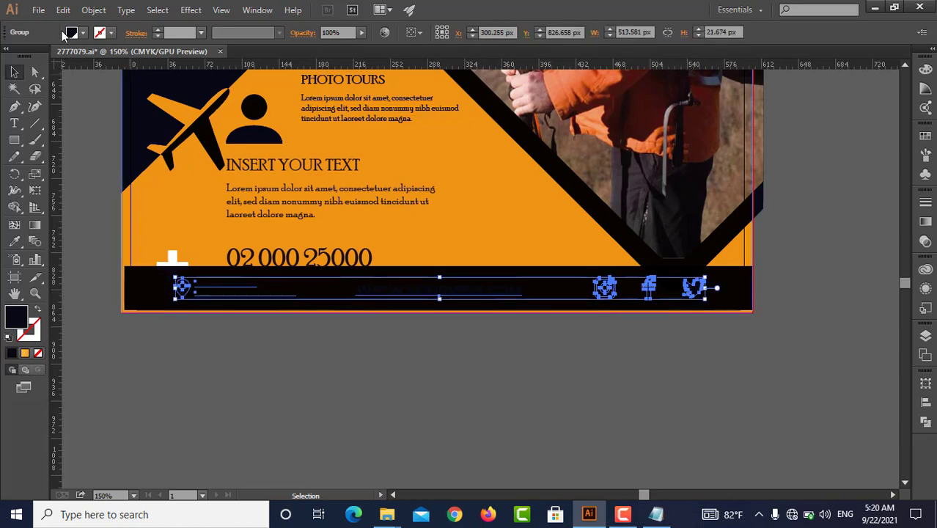
{"action": "left_click", "coordinate": [83, 33]}
{"action": "left_click", "coordinate": [28, 56]}
{"action": "left_click", "coordinate": [93, 186]}
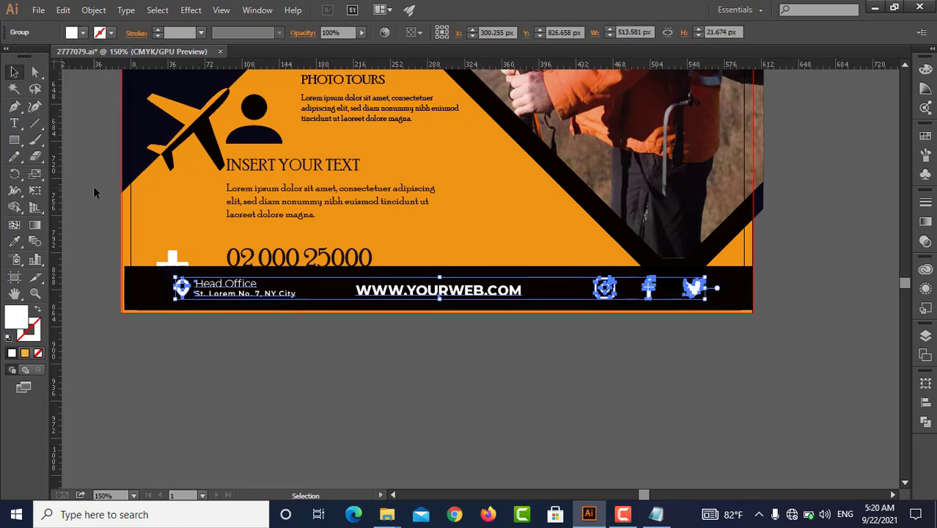
{"action": "left_click", "coordinate": [93, 187]}
Move the YOUR LOGO badge from the blue flyer to the main flyer's dark area, to the left of the LETS GO AND title
{"action": "scroll", "coordinate": [193, 336], "scroll_direction": "down", "scroll_amount": 3}
{"action": "left_click_drag", "start_coordinate": [228, 330], "coordinate": [379, 401]}
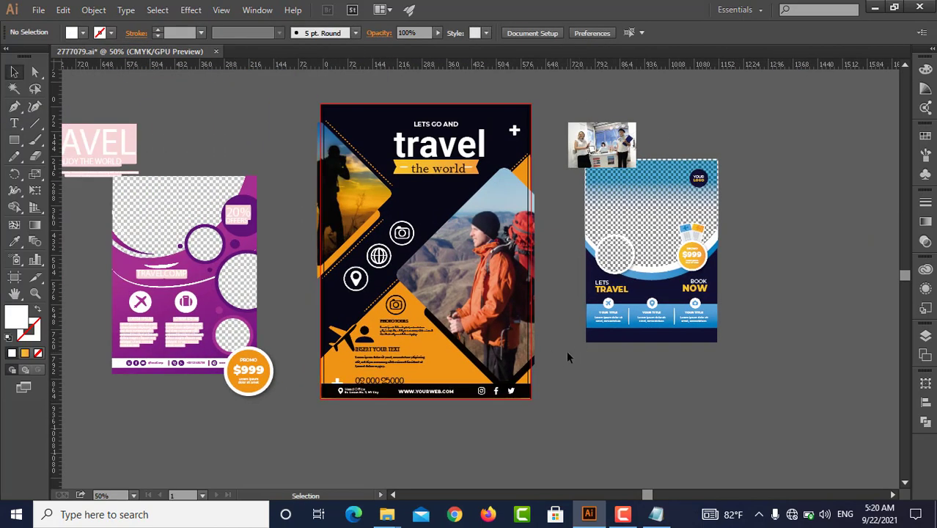
{"action": "left_click", "coordinate": [589, 313]}
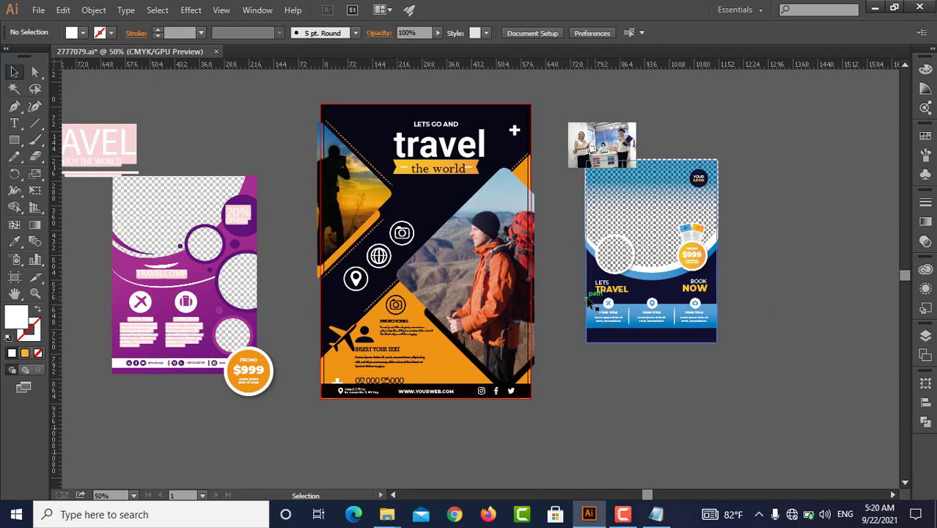
{"action": "scroll", "coordinate": [678, 193], "scroll_direction": "up", "scroll_amount": 2}
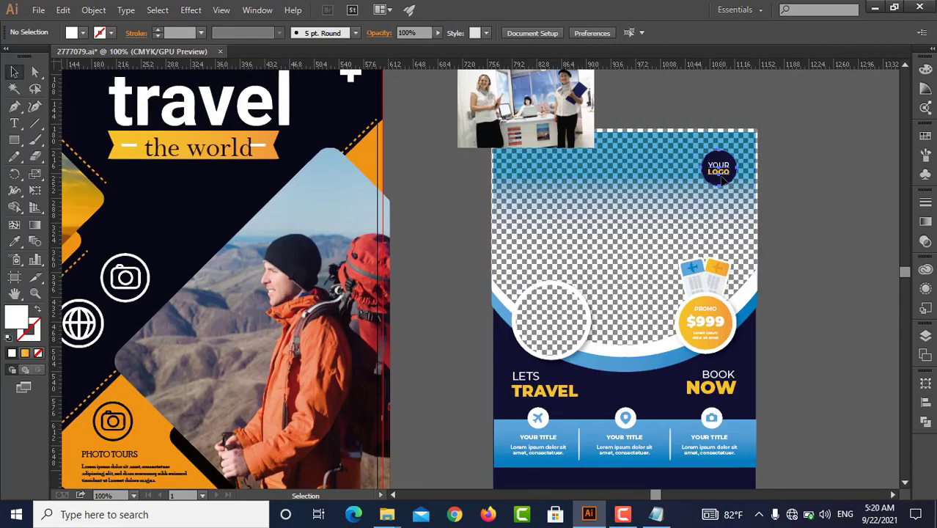
{"action": "double_click", "coordinate": [585, 191]}
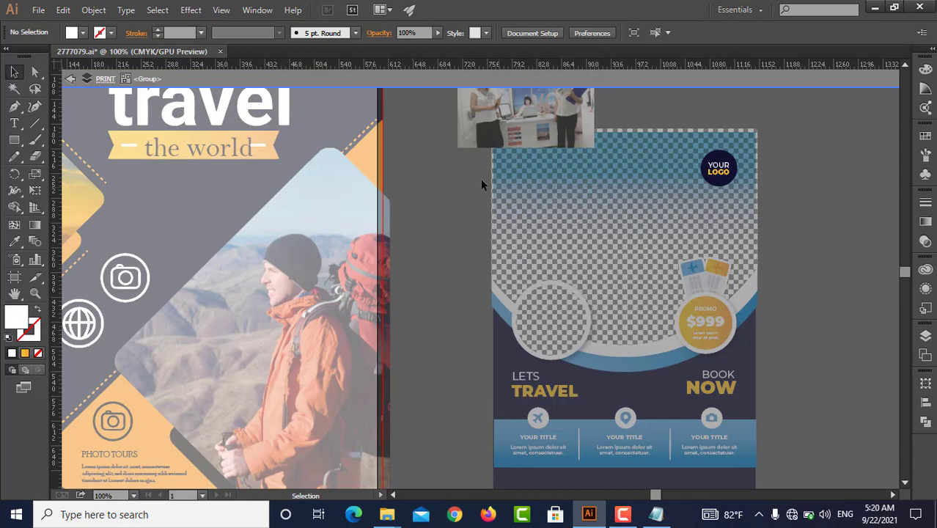
{"action": "double_click", "coordinate": [426, 180]}
{"action": "left_click_drag", "start_coordinate": [728, 170], "coordinate": [249, 172]}
{"action": "left_click_drag", "start_coordinate": [219, 172], "coordinate": [398, 109]}
{"action": "scroll", "coordinate": [429, 138], "scroll_direction": "up", "scroll_amount": 3}
{"action": "left_click", "coordinate": [393, 175], "text": "shift"}
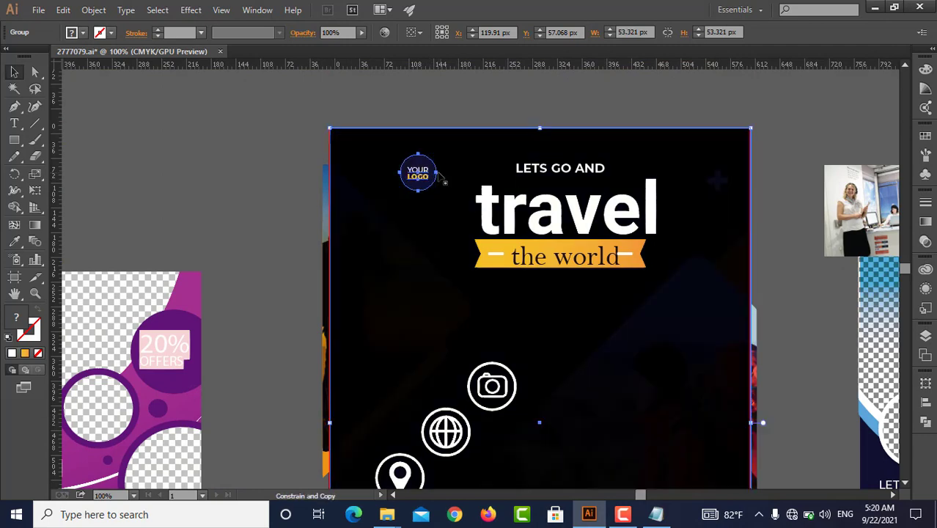
{"action": "left_click", "coordinate": [394, 114]}
Enlarge the YOUR LOGO badge to about 63 px and shift it slightly up and left
{"action": "left_click", "coordinate": [428, 174]}
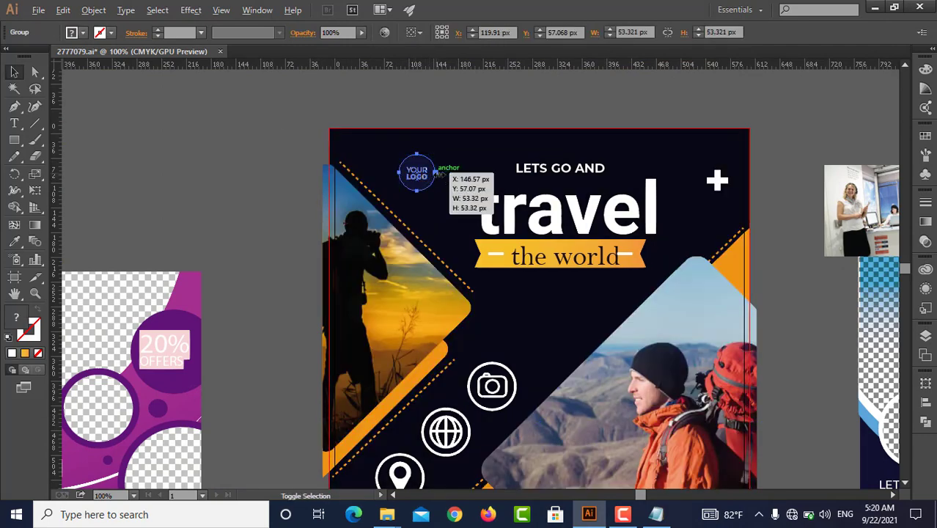
{"action": "left_click_drag", "start_coordinate": [436, 173], "coordinate": [405, 163]}
{"action": "left_click", "coordinate": [298, 149]}
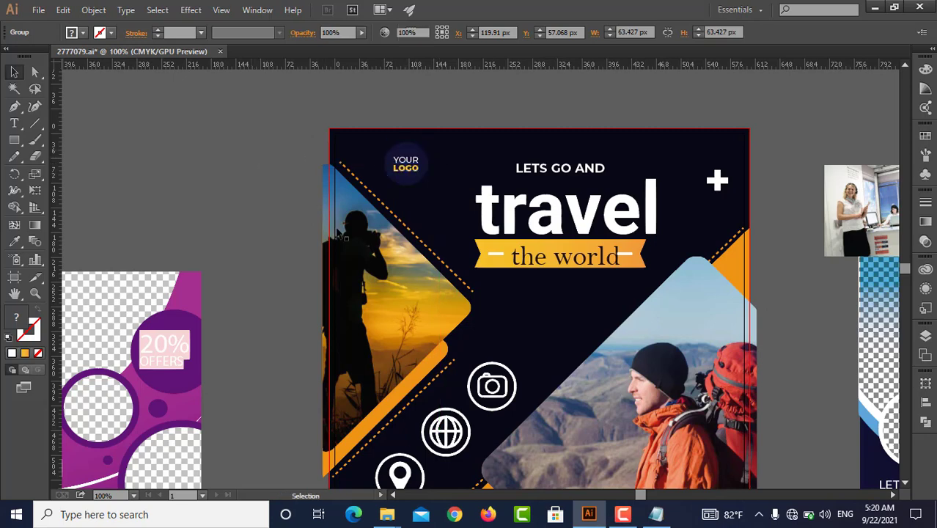
Draw a white rectangle about 613 by 848 px covering the whole main flyer
{"action": "scroll", "coordinate": [338, 228], "scroll_direction": "down", "scroll_amount": 3}
{"action": "left_click_drag", "start_coordinate": [339, 229], "coordinate": [274, 149]}
{"action": "scroll", "coordinate": [452, 338], "scroll_direction": "up", "scroll_amount": 1}
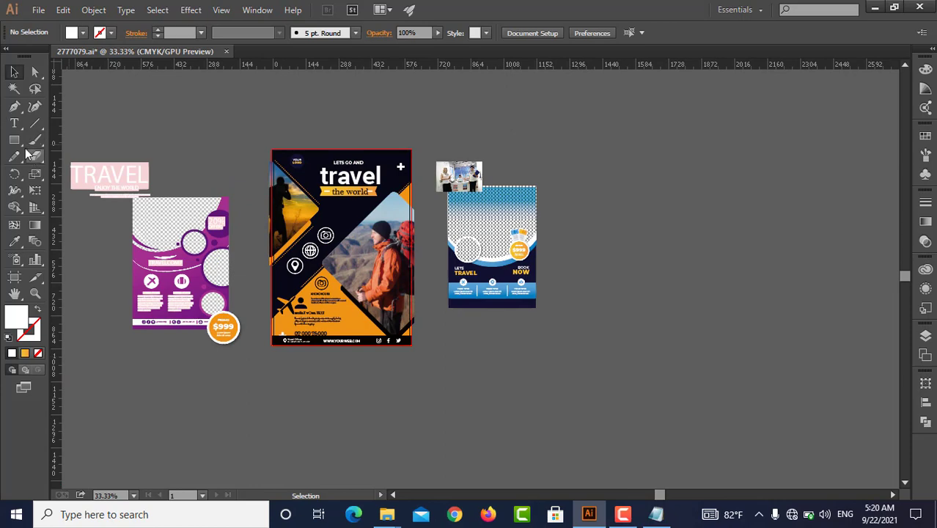
{"action": "scroll", "coordinate": [263, 158], "scroll_direction": "up", "scroll_amount": 3}
{"action": "scroll", "coordinate": [279, 132], "scroll_direction": "down", "scroll_amount": 1}
{"action": "scroll", "coordinate": [291, 85], "scroll_direction": "down", "scroll_amount": 2}
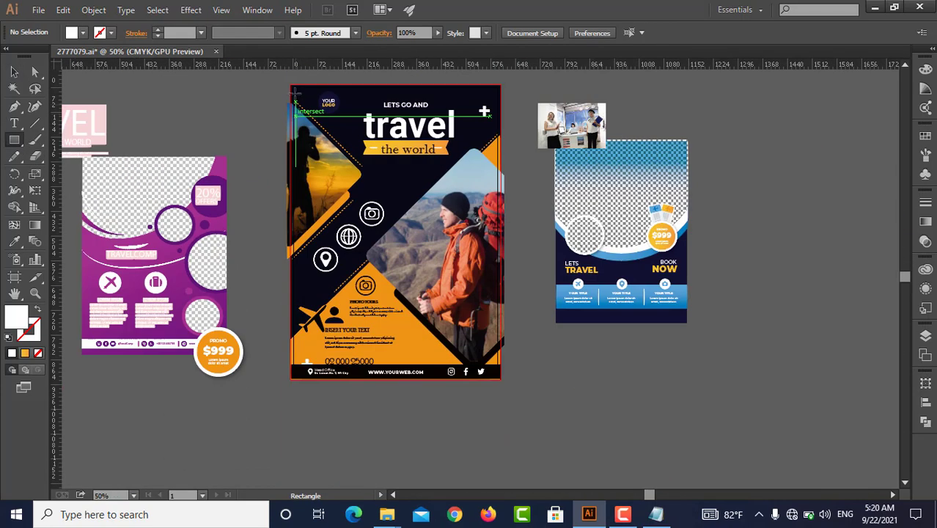
{"action": "left_click_drag", "start_coordinate": [291, 85], "coordinate": [500, 377]}
{"action": "key", "text": "v"}
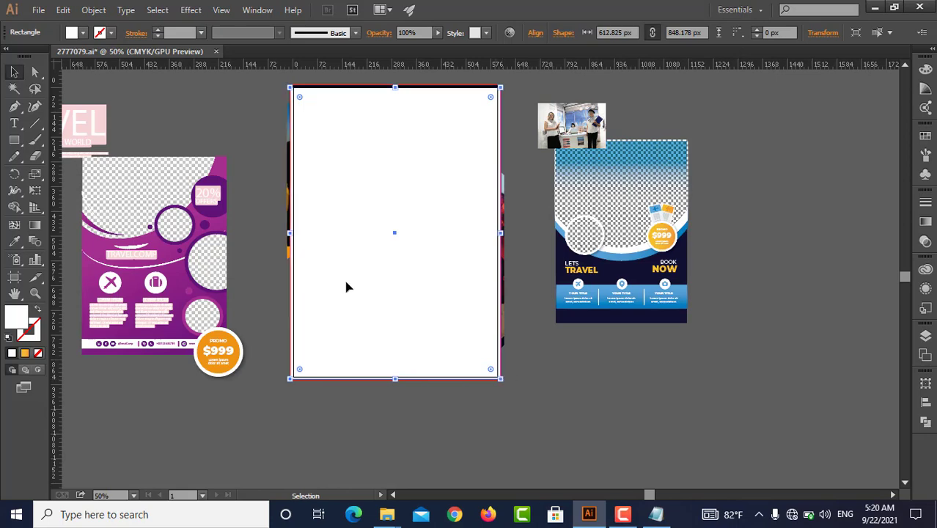
{"action": "left_click", "coordinate": [15, 209]}
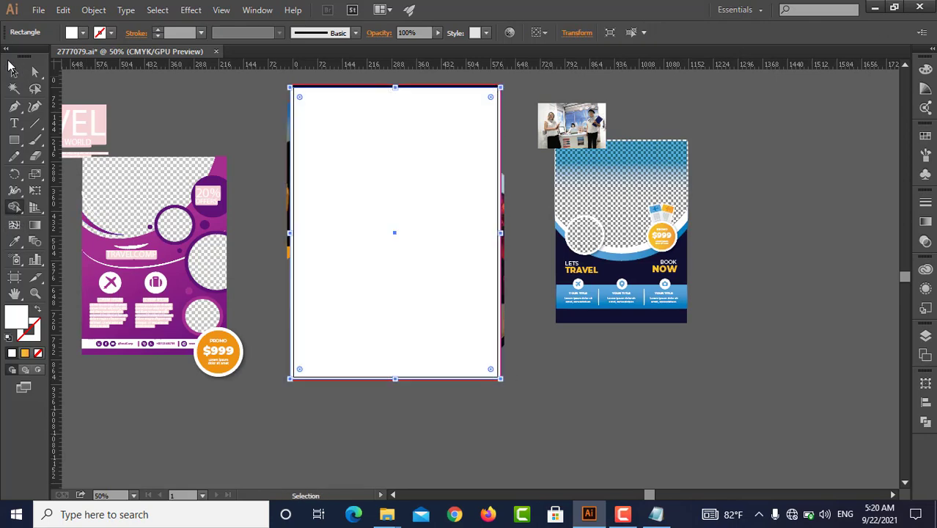
{"action": "left_click", "coordinate": [15, 72]}
{"action": "left_click", "coordinate": [147, 97]}
Select all the main flyer's artwork with the white rectangle and make a clipping mask to trim the overhanging parts
{"action": "scroll", "coordinate": [220, 145], "scroll_direction": "up", "scroll_amount": 2}
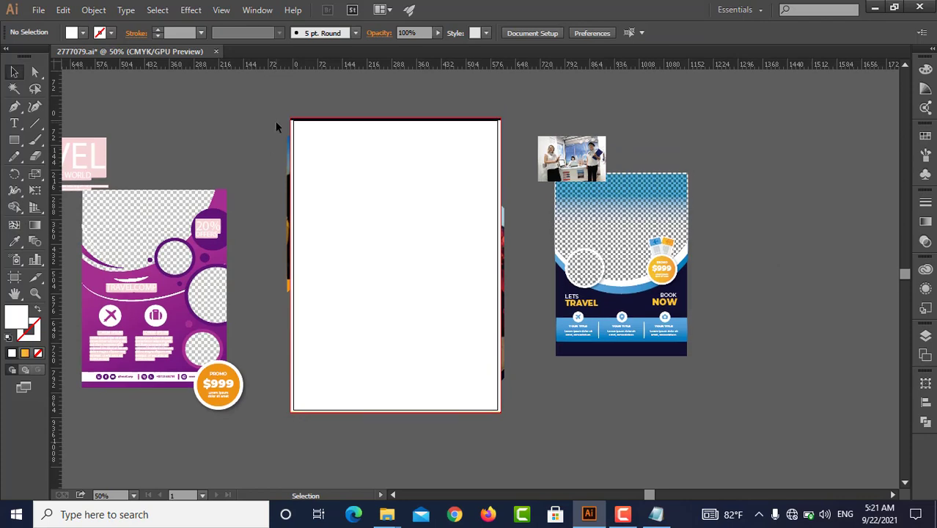
{"action": "left_click_drag", "start_coordinate": [292, 145], "coordinate": [518, 412]}
{"action": "right_click", "coordinate": [447, 268]}
{"action": "left_click", "coordinate": [499, 351]}
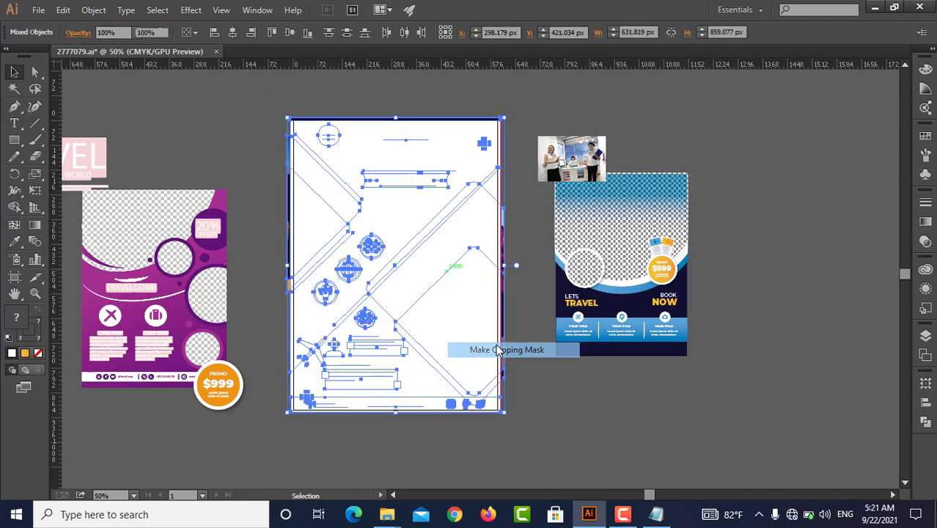
{"action": "left_click", "coordinate": [264, 185]}
Lock the clipped flyer, delete all the reference flyers and leftover objects around it, and unlock it again
{"action": "scroll", "coordinate": [381, 242], "scroll_direction": "up", "scroll_amount": 1}
{"action": "scroll", "coordinate": [392, 244], "scroll_direction": "down", "scroll_amount": 1}
{"action": "left_click", "coordinate": [392, 243]}
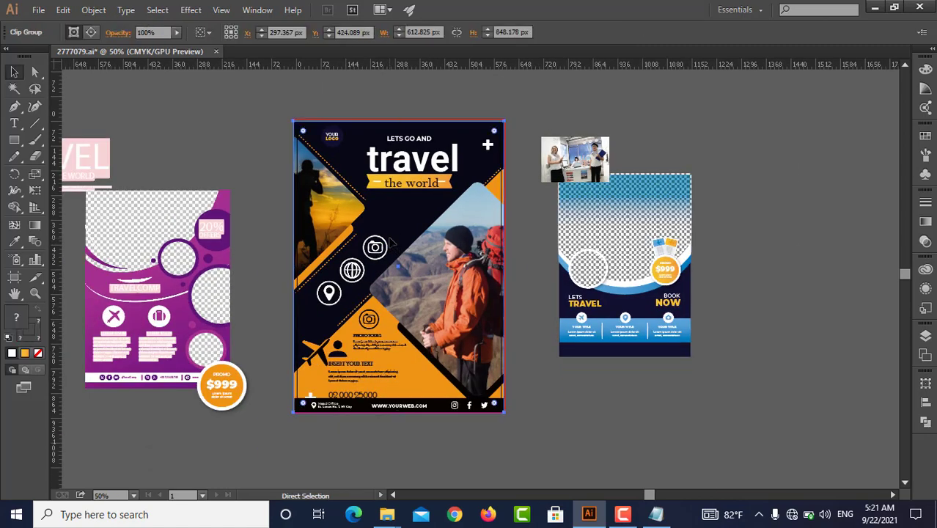
{"action": "key", "text": "ctrl+2"}
{"action": "key", "text": "ctrl+a"}
{"action": "key", "text": "Delete"}
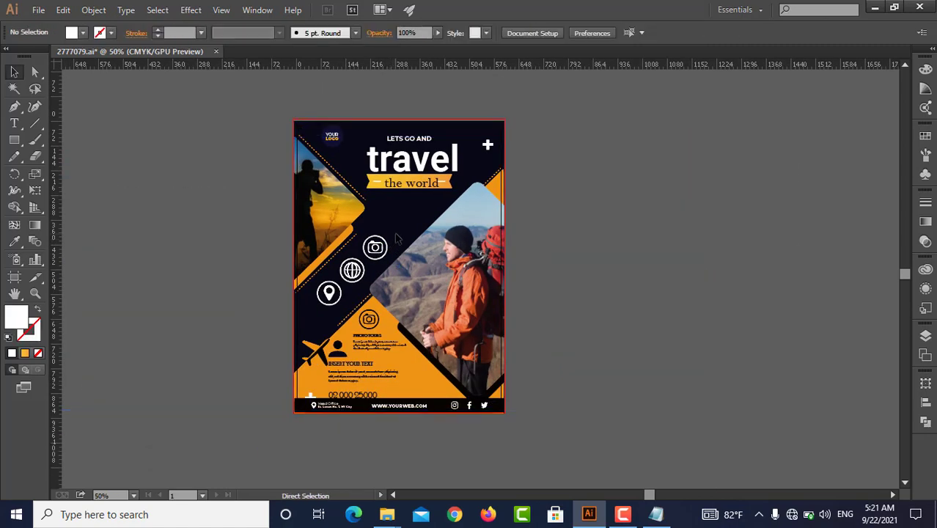
{"action": "key", "text": "ctrl+alt+2"}
{"action": "left_click", "coordinate": [584, 261]}
{"action": "scroll", "coordinate": [583, 261], "scroll_direction": "down", "scroll_amount": 1}
{"action": "left_click_drag", "start_coordinate": [580, 258], "coordinate": [589, 264]}
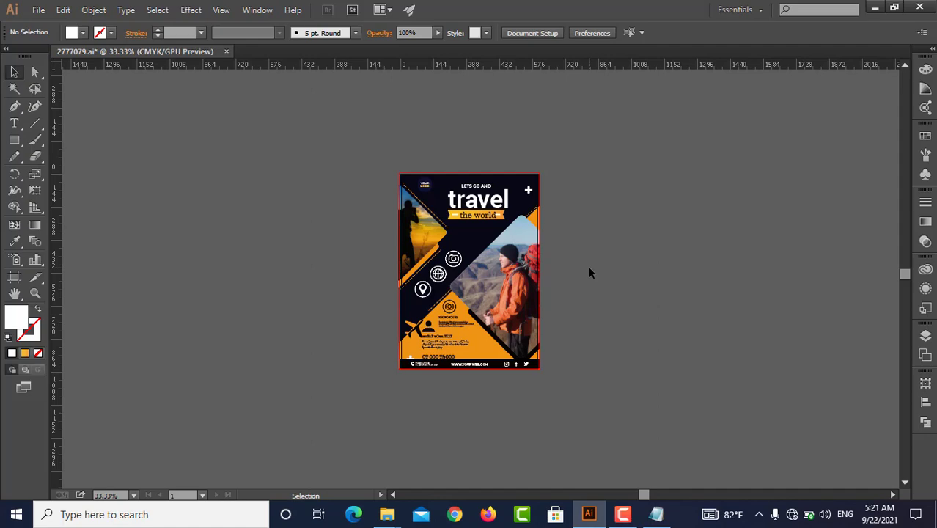
Undo the flyer's clipping and the removal of the reference flyers and leftover objects
{"action": "scroll", "coordinate": [432, 350], "scroll_direction": "up", "scroll_amount": 3}
{"action": "scroll", "coordinate": [432, 350], "scroll_direction": "up", "scroll_amount": 1}
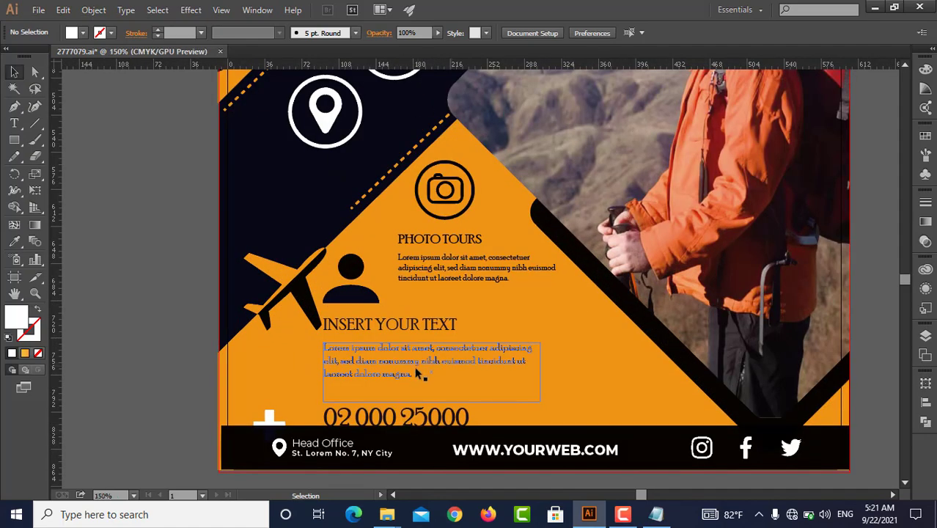
{"action": "scroll", "coordinate": [408, 367], "scroll_direction": "down", "scroll_amount": 1}
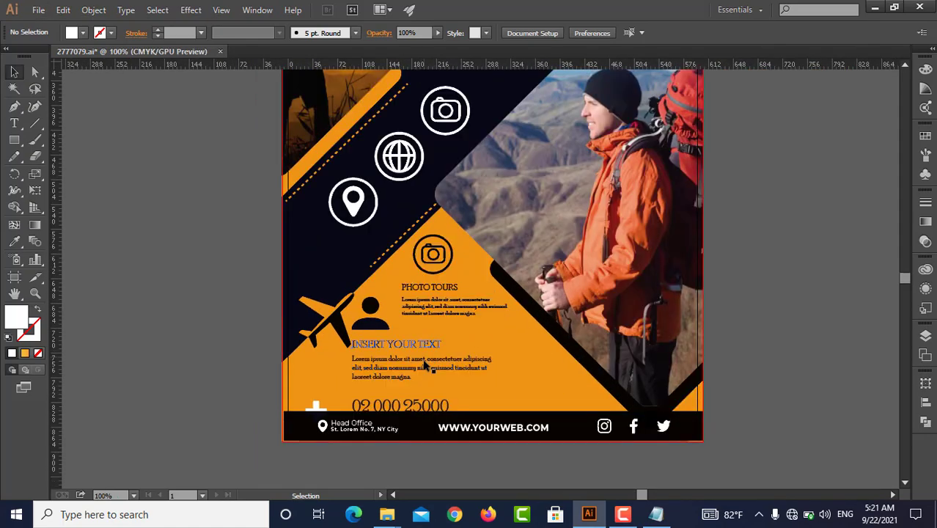
{"action": "scroll", "coordinate": [577, 347], "scroll_direction": "down", "scroll_amount": 1}
{"action": "key", "text": "ctrl+z"}
{"action": "key", "text": "ctrl+z"}
{"action": "key", "text": "ctrl+z"}
{"action": "key", "text": "ctrl+z"}
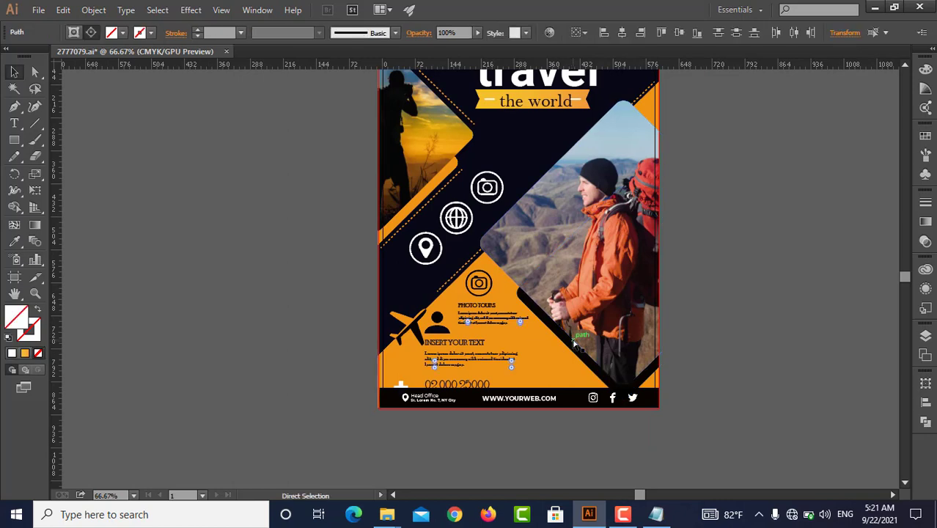
{"action": "key", "text": "a"}
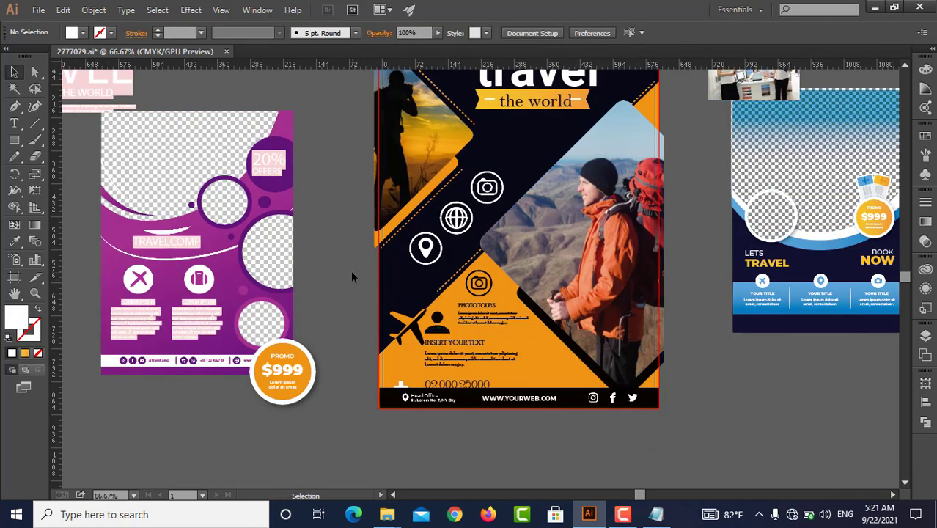
Move the INSERT YOUR TEXT contact block and the PHOTO TOURS block off the main flyer onto the empty canvas on either side
{"action": "scroll", "coordinate": [351, 272], "scroll_direction": "down", "scroll_amount": 1}
{"action": "left_click", "coordinate": [423, 327]}
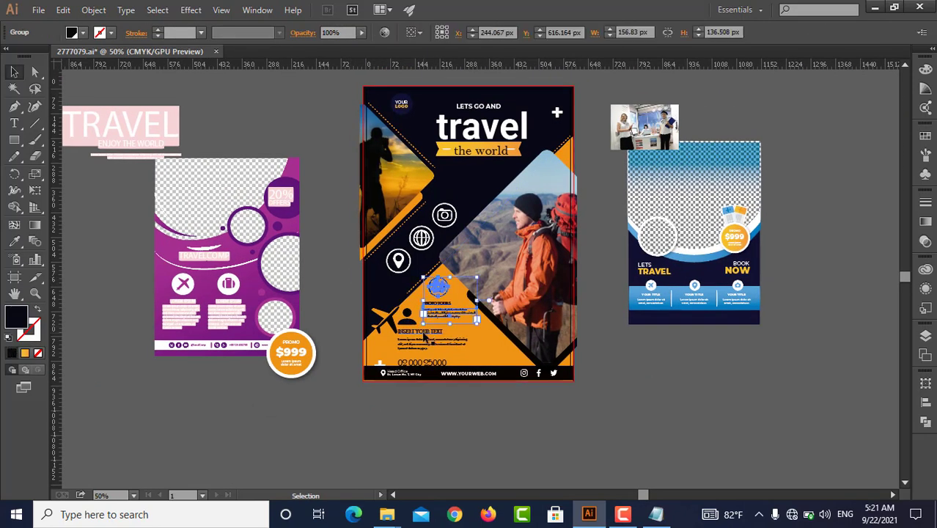
{"action": "left_click_drag", "start_coordinate": [423, 334], "coordinate": [204, 391]}
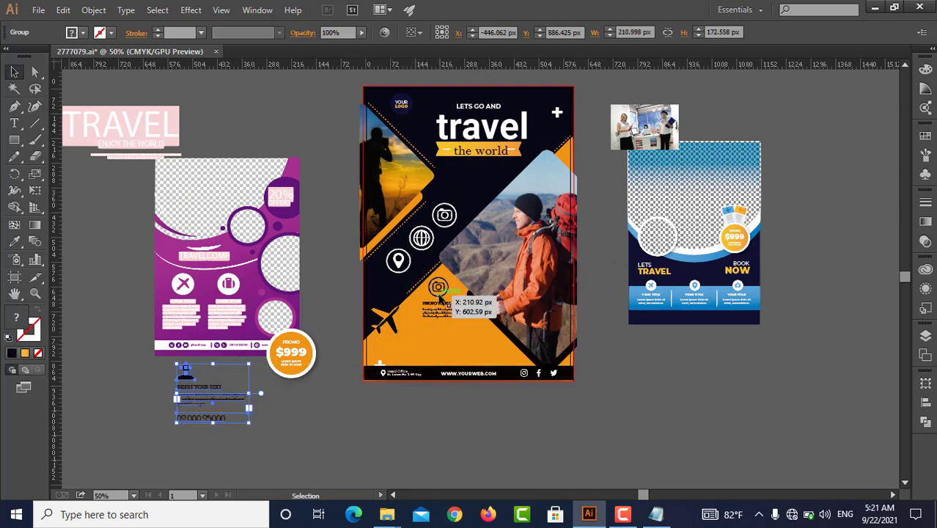
{"action": "left_click_drag", "start_coordinate": [439, 288], "coordinate": [694, 388]}
Move the three-title strip from the blue reference flyer onto the main flyer's orange area and delete its blue background rectangle
{"action": "left_click_drag", "start_coordinate": [700, 300], "coordinate": [438, 338]}
{"action": "left_click", "coordinate": [657, 338]}
{"action": "scroll", "coordinate": [462, 349], "scroll_direction": "up", "scroll_amount": 2}
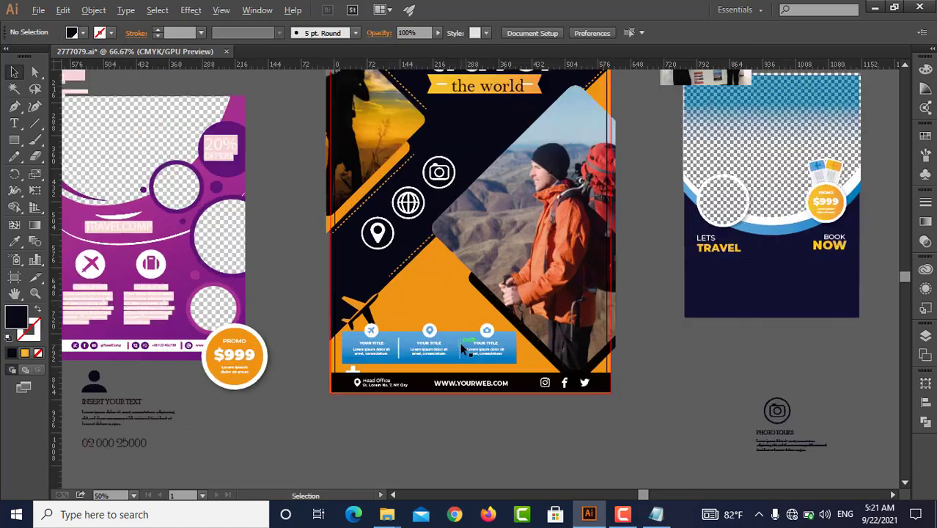
{"action": "scroll", "coordinate": [423, 364], "scroll_direction": "up", "scroll_amount": 1}
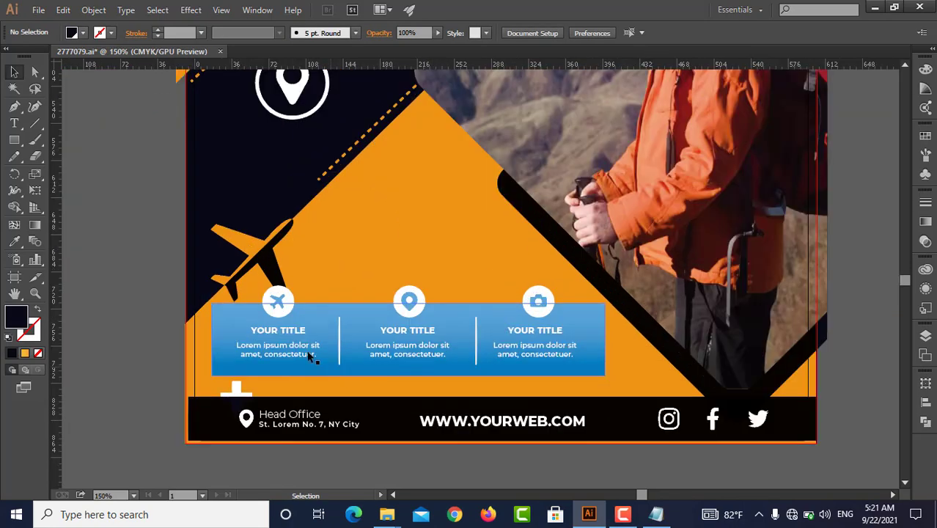
{"action": "left_click", "coordinate": [281, 338]}
{"action": "key", "text": "a"}
{"action": "left_click", "coordinate": [167, 339]}
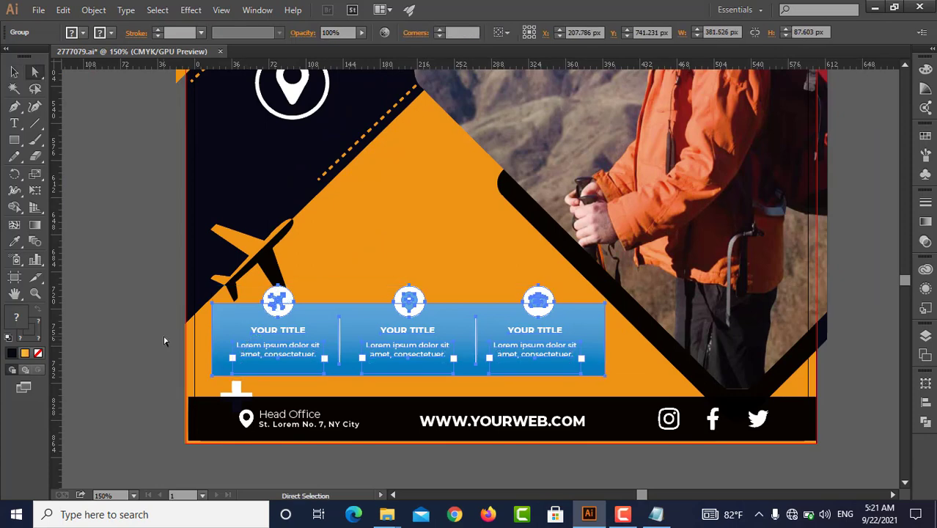
{"action": "left_click", "coordinate": [212, 339]}
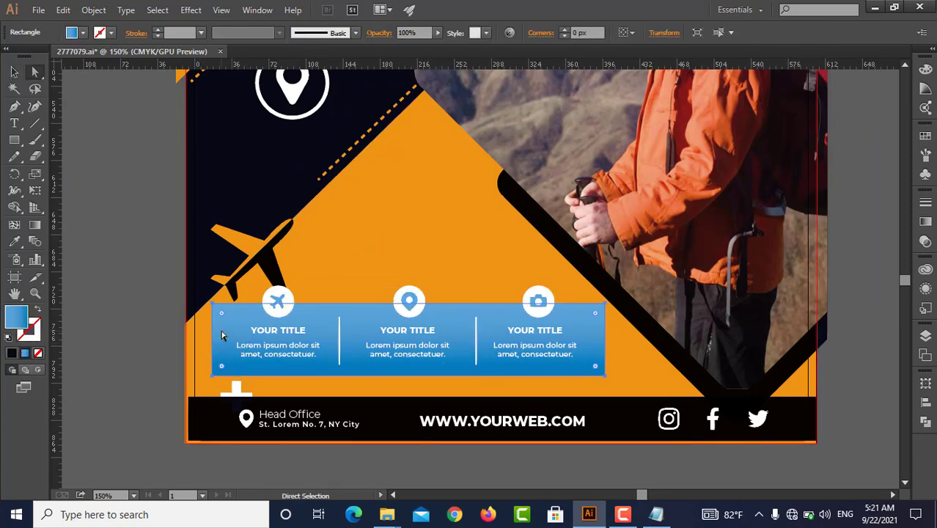
{"action": "key", "text": "Delete"}
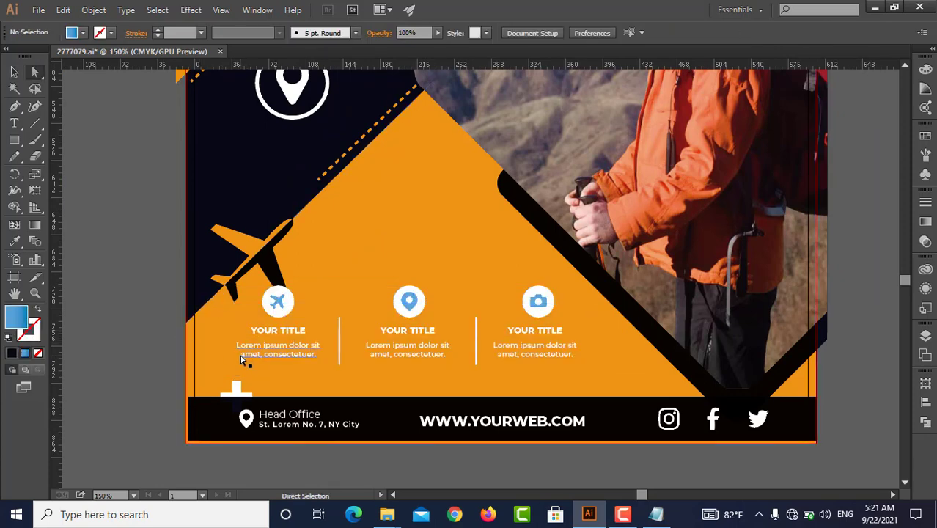
Shift the three-title icon row down about 4 px above the black footer
{"action": "key", "text": "v"}
{"action": "left_click", "coordinate": [416, 331]}
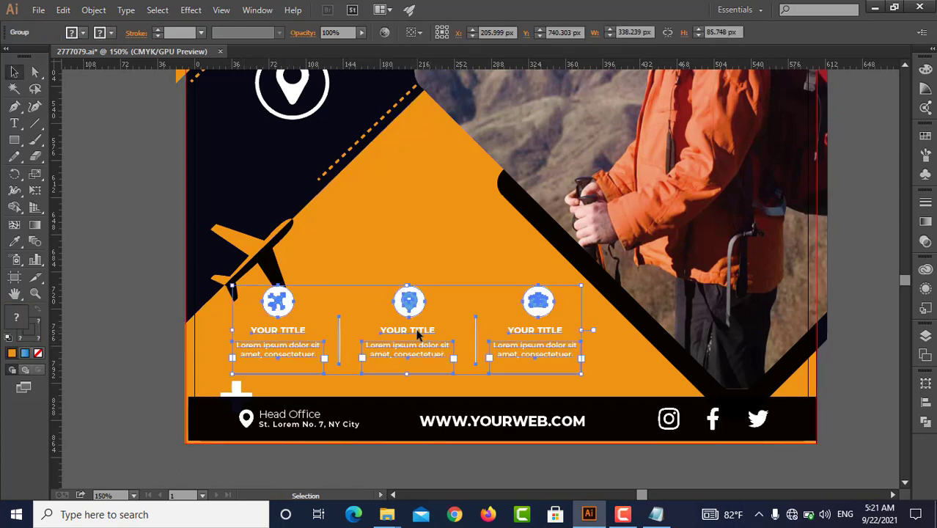
{"action": "double_click", "coordinate": [416, 333]}
{"action": "double_click", "coordinate": [90, 254]}
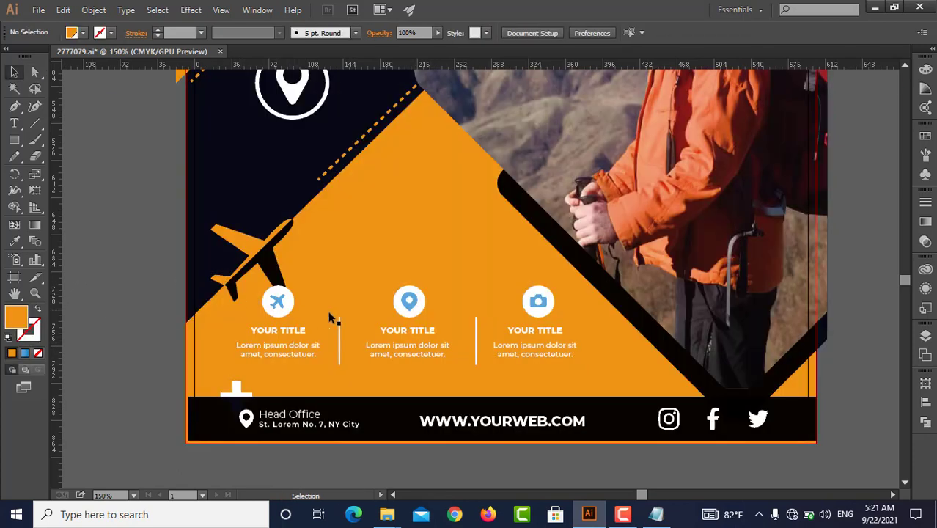
{"action": "left_click", "coordinate": [407, 304]}
{"action": "left_click_drag", "start_coordinate": [409, 308], "coordinate": [408, 311]}
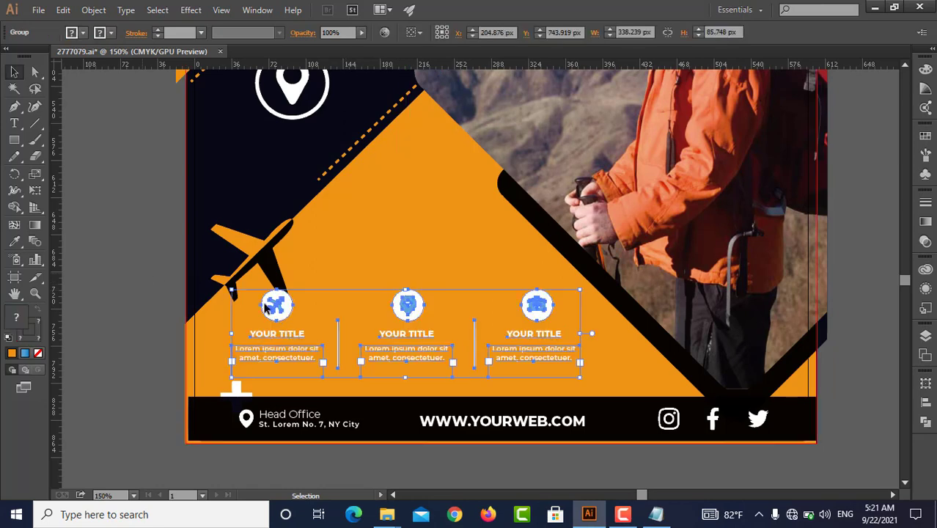
{"action": "left_click", "coordinate": [370, 236]}
Recolor the white circles behind the plane, location and camera icons with the black sampled from the diagonal photo band
{"action": "scroll", "coordinate": [365, 268], "scroll_direction": "down", "scroll_amount": 1}
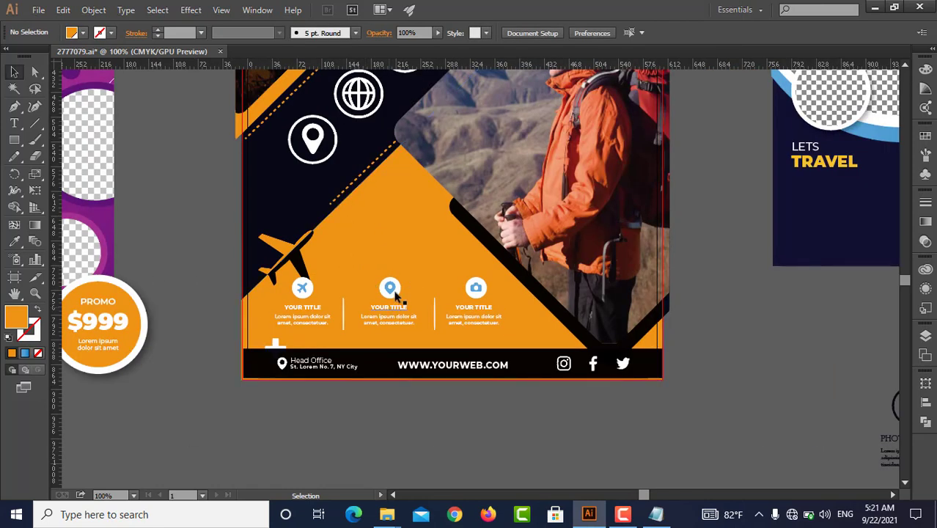
{"action": "scroll", "coordinate": [400, 295], "scroll_direction": "up", "scroll_amount": 2}
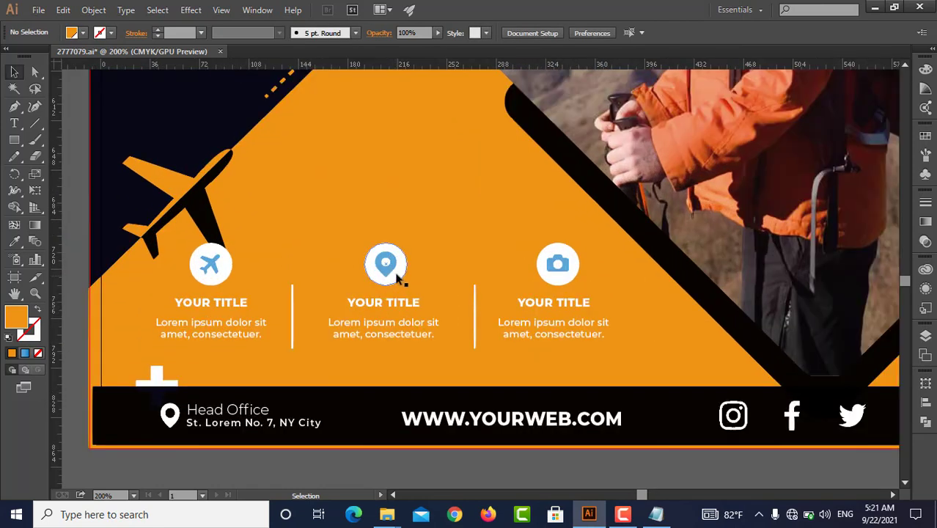
{"action": "key", "text": "a"}
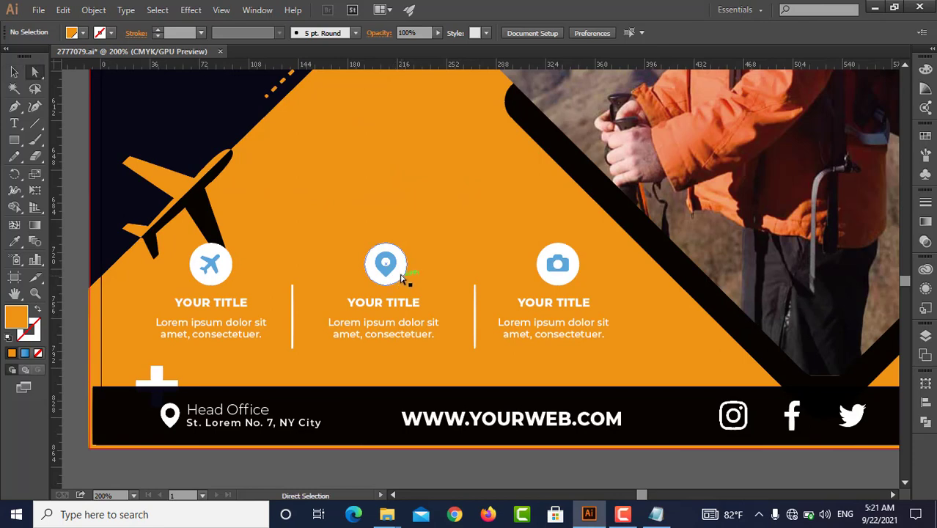
{"action": "left_click", "coordinate": [400, 277]}
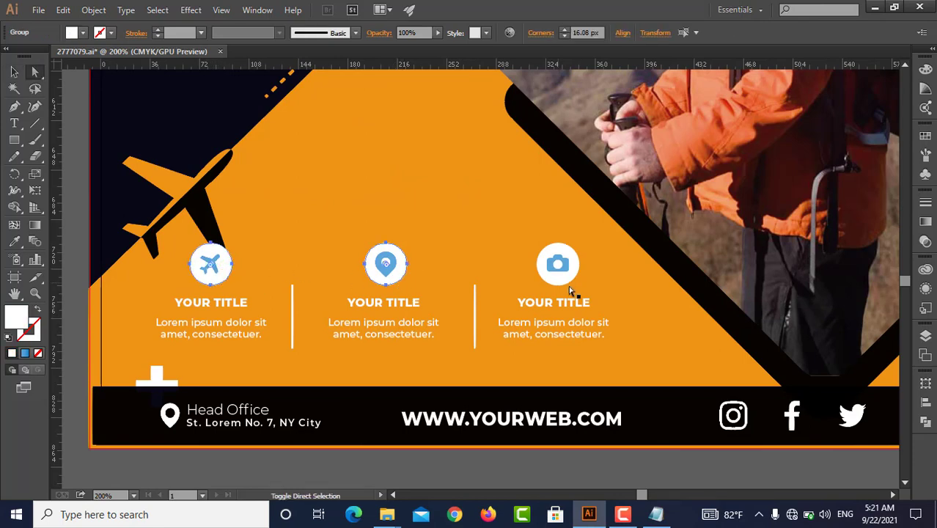
{"action": "key", "text": "i"}
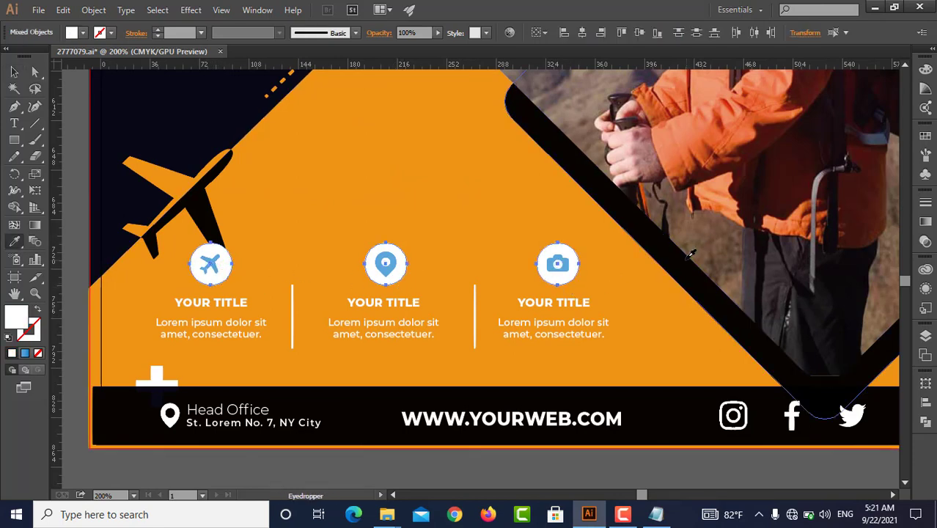
{"action": "left_click", "coordinate": [686, 259]}
{"action": "key", "text": "v"}
{"action": "left_click", "coordinate": [624, 287]}
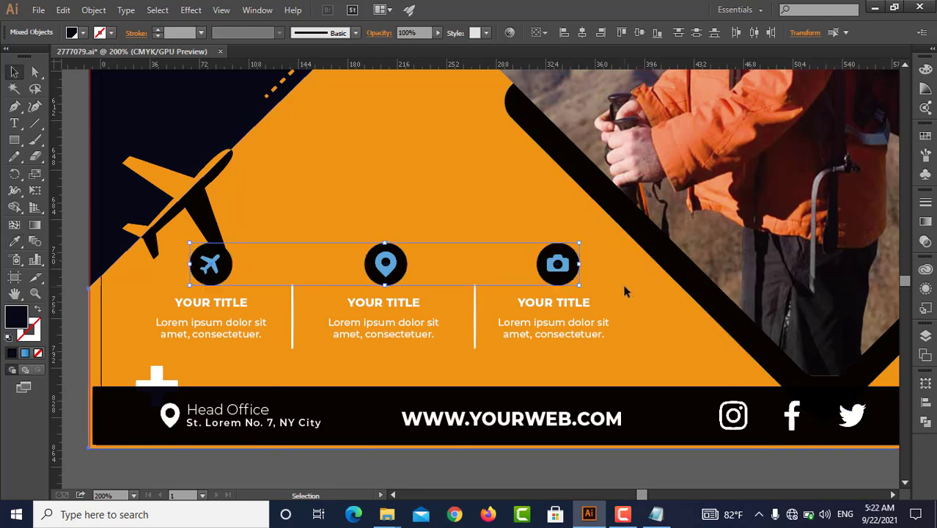
Recolor the blue camera, location and plane icons with the white sampled from the Head Office pin
{"action": "key", "text": "a"}
{"action": "left_click", "coordinate": [563, 262]}
{"action": "left_click", "coordinate": [565, 265]}
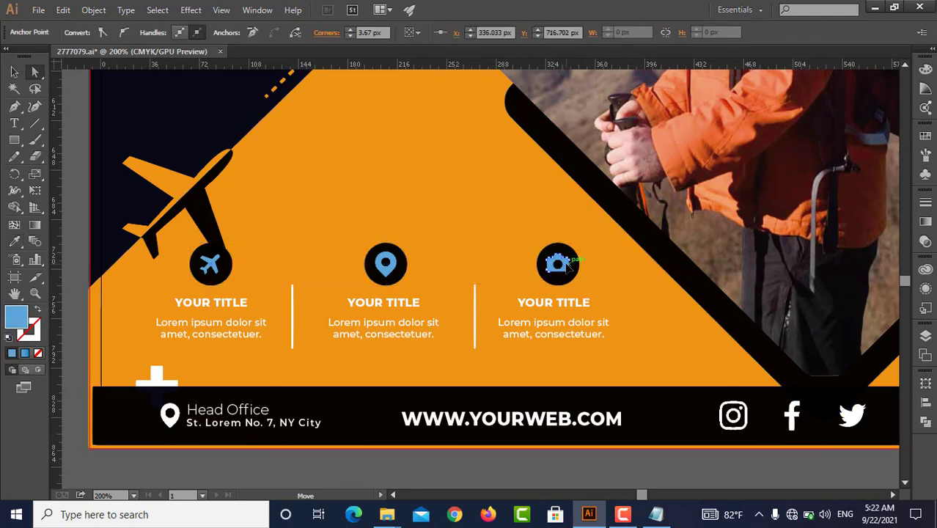
{"action": "left_click", "coordinate": [396, 269], "text": "shift"}
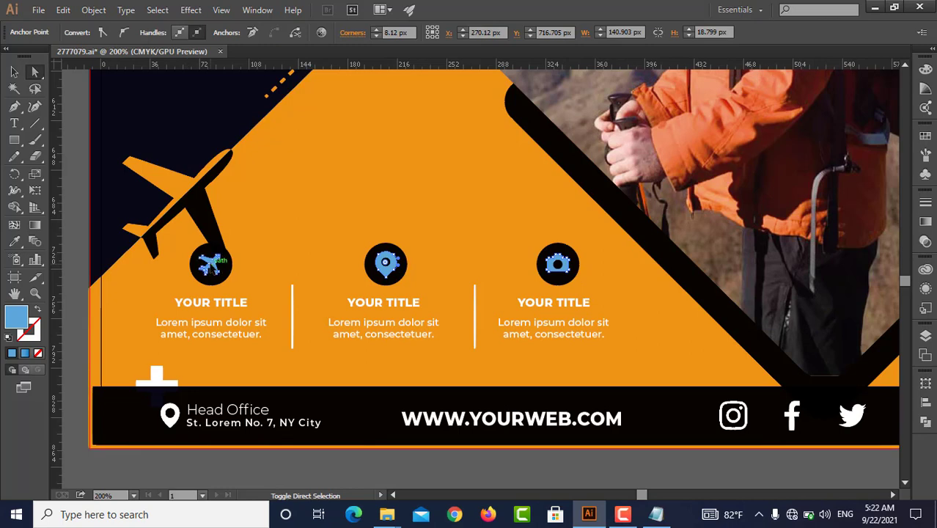
{"action": "left_click", "coordinate": [212, 266], "text": "shift"}
{"action": "key", "text": "i"}
{"action": "left_click", "coordinate": [213, 277]}
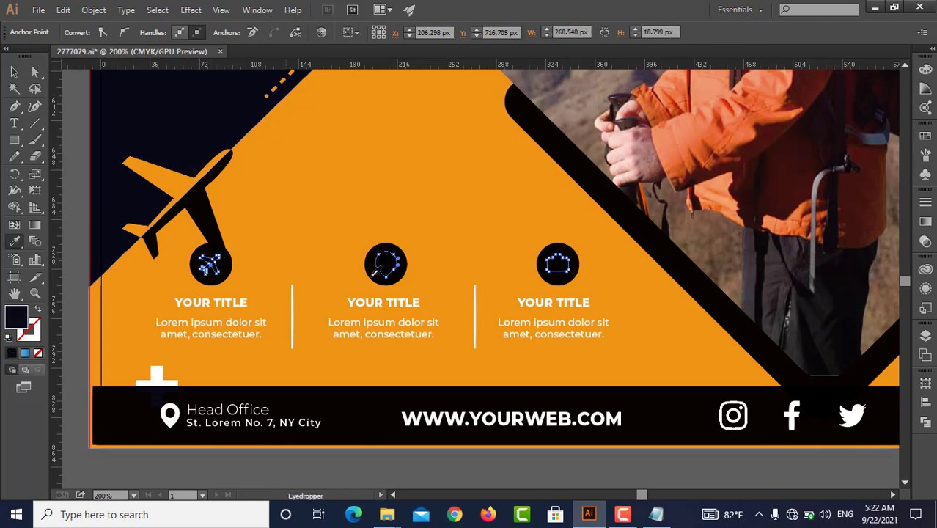
{"action": "left_click", "coordinate": [175, 415]}
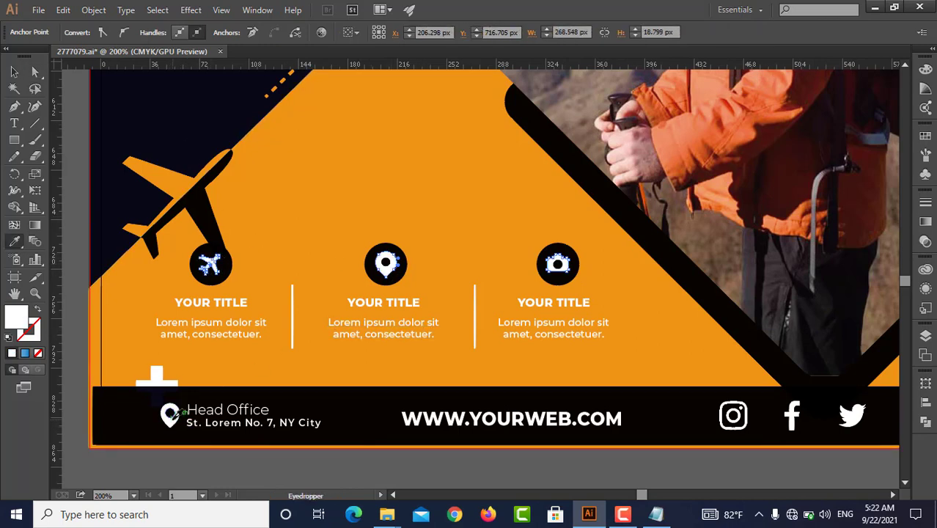
{"action": "key", "text": "v"}
{"action": "scroll", "coordinate": [196, 450], "scroll_direction": "down", "scroll_amount": 3}
{"action": "left_click", "coordinate": [529, 396]}
Move the PROMO $999 badge from the purple reference flyer onto the main flyer, at the upper tip of the orange area
{"action": "scroll", "coordinate": [477, 410], "scroll_direction": "down", "scroll_amount": 3}
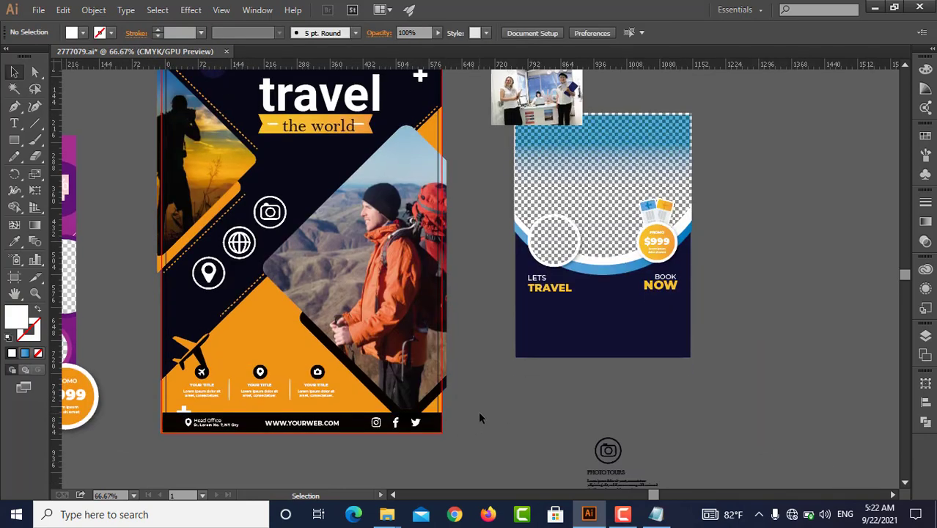
{"action": "scroll", "coordinate": [472, 418], "scroll_direction": "down", "scroll_amount": 1}
{"action": "scroll", "coordinate": [473, 417], "scroll_direction": "left", "scroll_amount": 3}
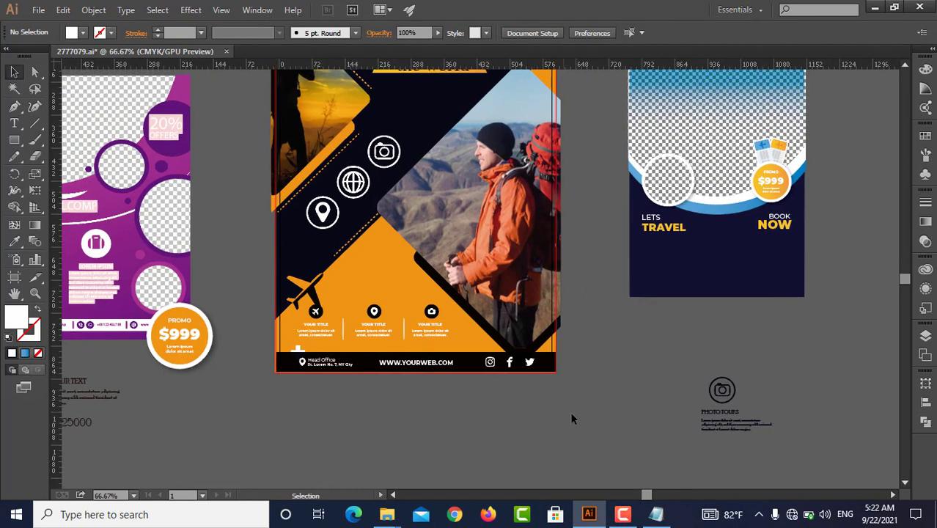
{"action": "left_click", "coordinate": [724, 406]}
{"action": "left_click", "coordinate": [656, 359]}
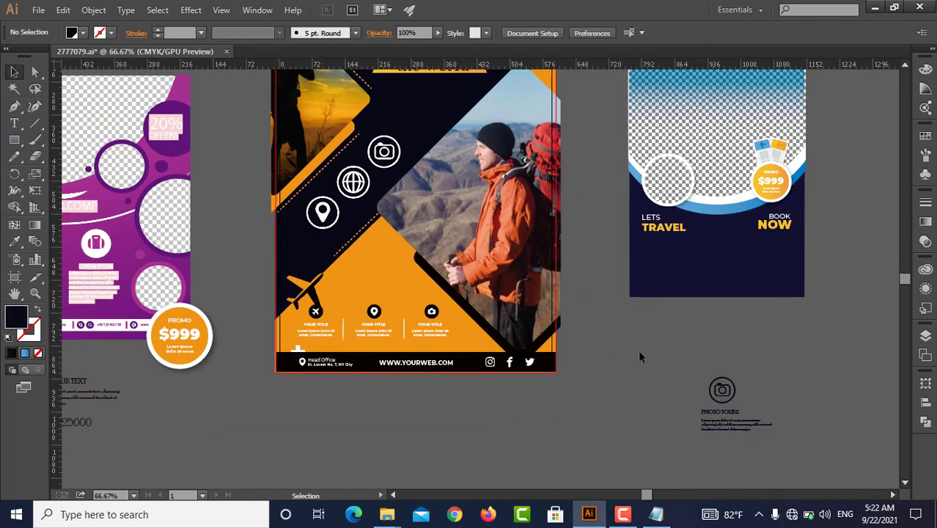
{"action": "scroll", "coordinate": [648, 357], "scroll_direction": "up", "scroll_amount": 1}
{"action": "scroll", "coordinate": [648, 357], "scroll_direction": "left", "scroll_amount": 3}
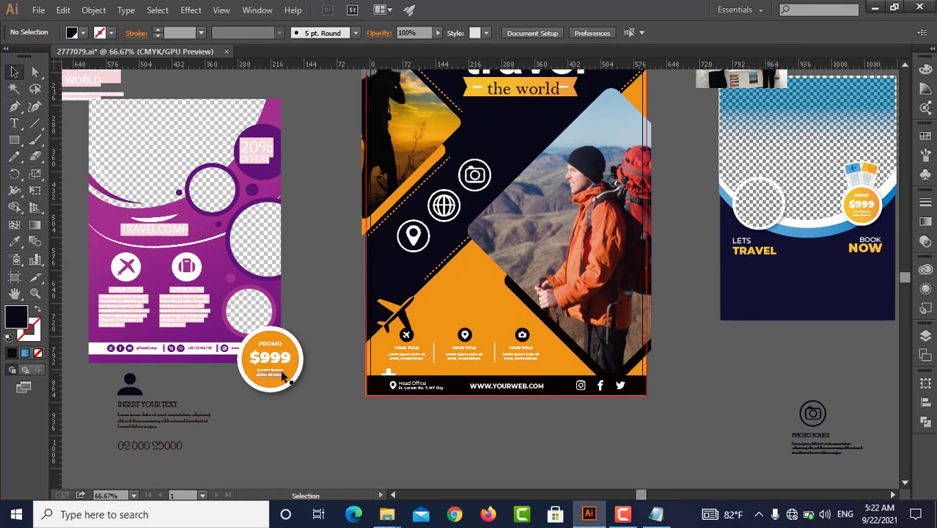
{"action": "left_click_drag", "start_coordinate": [270, 367], "coordinate": [485, 277]}
{"action": "left_click", "coordinate": [708, 380]}
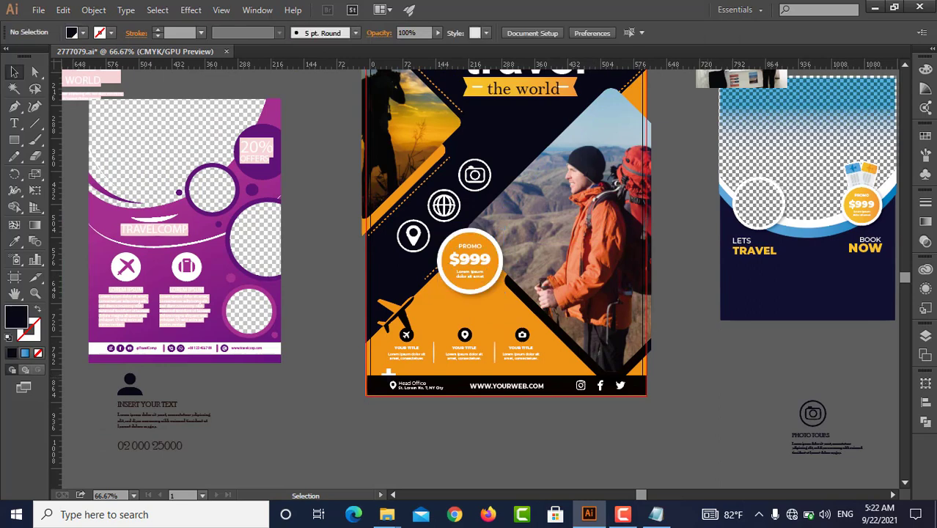
Move the three-title icon row off the main flyer to the canvas beside the PHOTO TOURS block
{"action": "scroll", "coordinate": [684, 350], "scroll_direction": "up", "scroll_amount": 1}
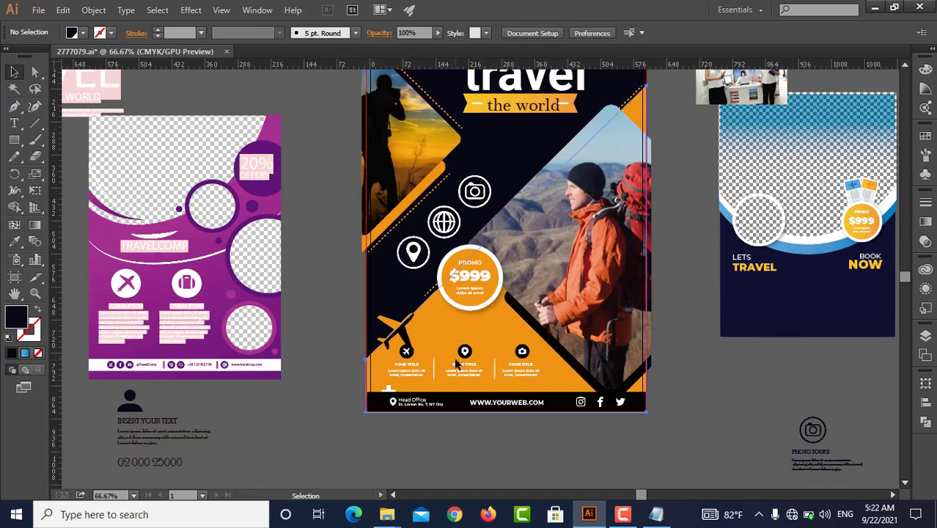
{"action": "left_click", "coordinate": [480, 373]}
{"action": "left_click_drag", "start_coordinate": [480, 374], "coordinate": [724, 412]}
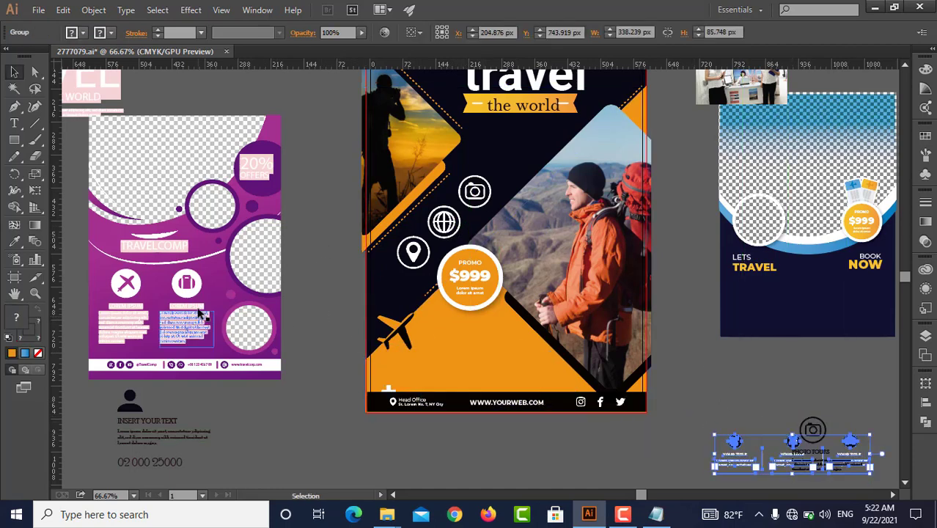
Release the purple reference flyer's clipping mask and delete its large checkerboard image placeholder
{"action": "left_click", "coordinate": [184, 302]}
{"action": "right_click", "coordinate": [183, 299]}
{"action": "left_click", "coordinate": [231, 383]}
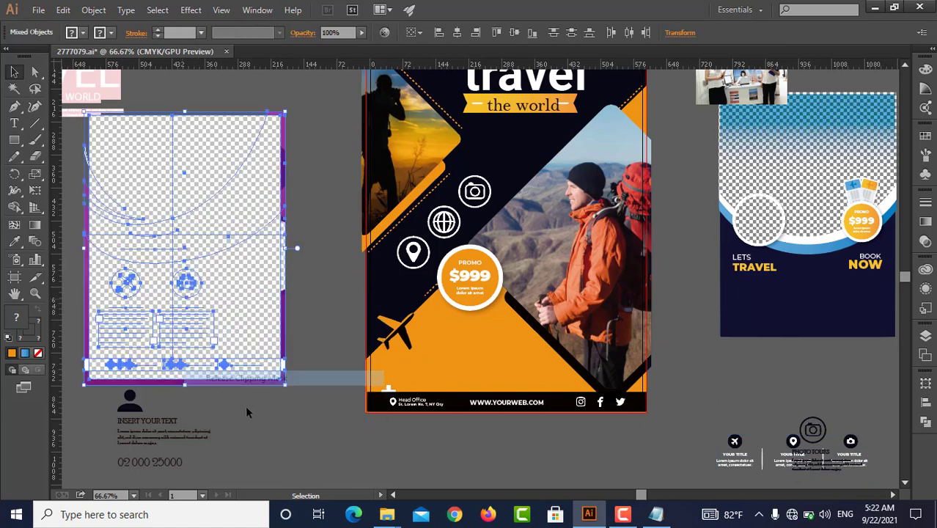
{"action": "left_click", "coordinate": [247, 410]}
{"action": "left_click", "coordinate": [175, 304]}
{"action": "key", "text": "Delete"}
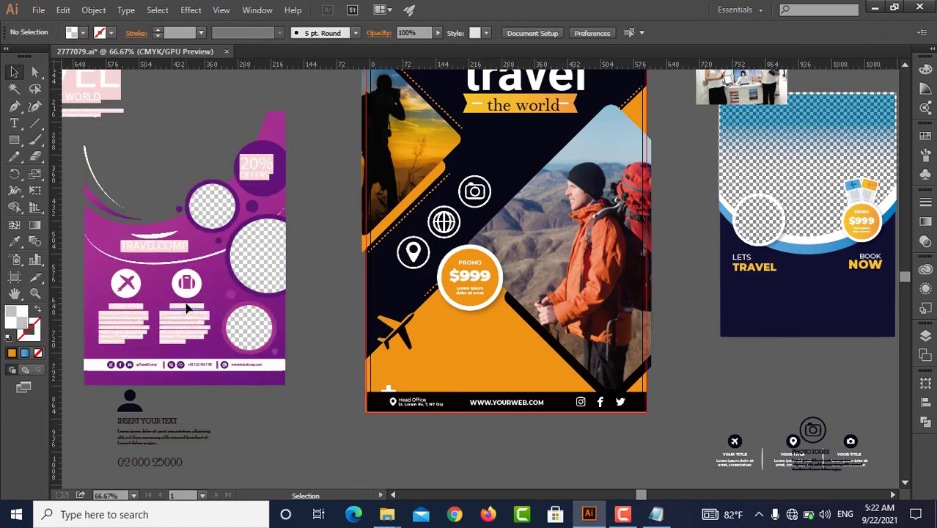
Ungroup the remaining artwork of the purple reference flyer to separate its icons and text blocks
{"action": "left_click", "coordinate": [184, 322]}
{"action": "right_click", "coordinate": [184, 324]}
{"action": "left_click", "coordinate": [218, 403]}
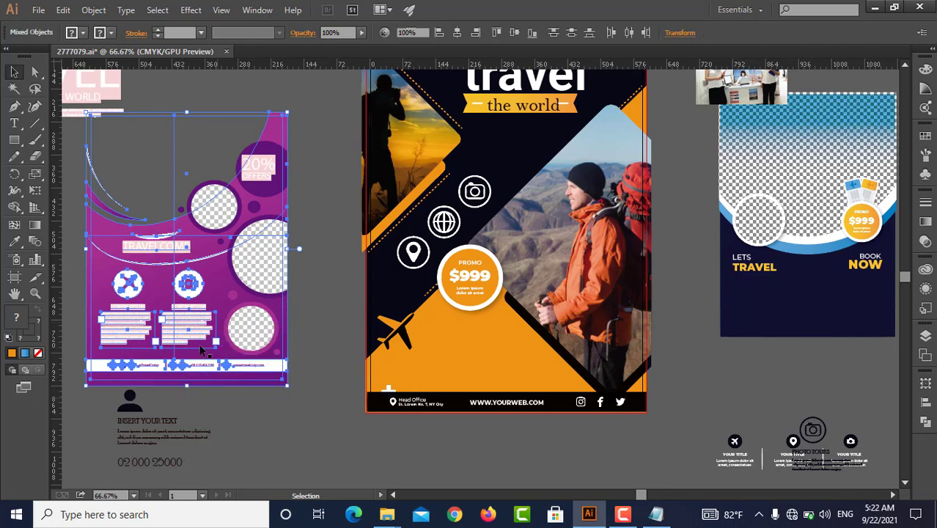
{"action": "right_click", "coordinate": [183, 325]}
{"action": "left_click", "coordinate": [214, 403]}
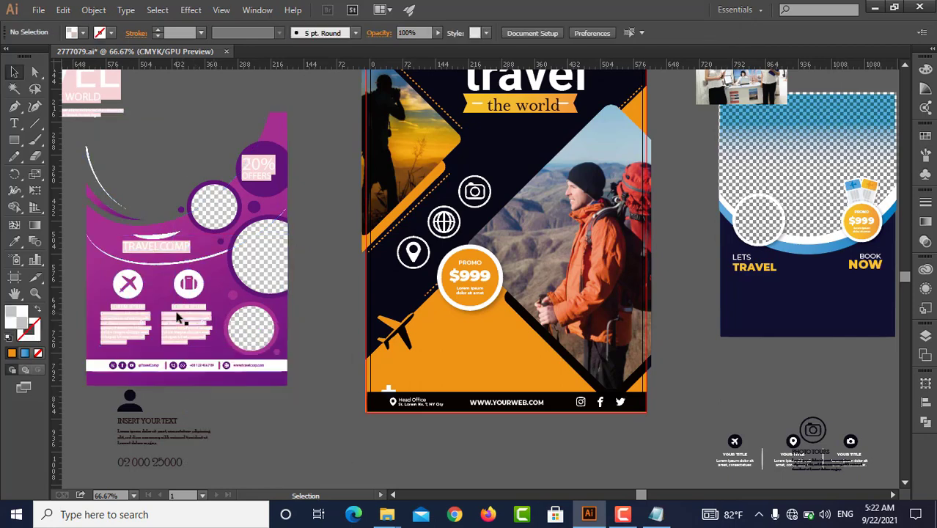
Move the Lorem ipsum text block beneath the suitcase icon from the purple reference flyer onto the main flyer's orange area
{"action": "left_click_drag", "start_coordinate": [168, 316], "coordinate": [437, 359]}
{"action": "left_click", "coordinate": [349, 230]}
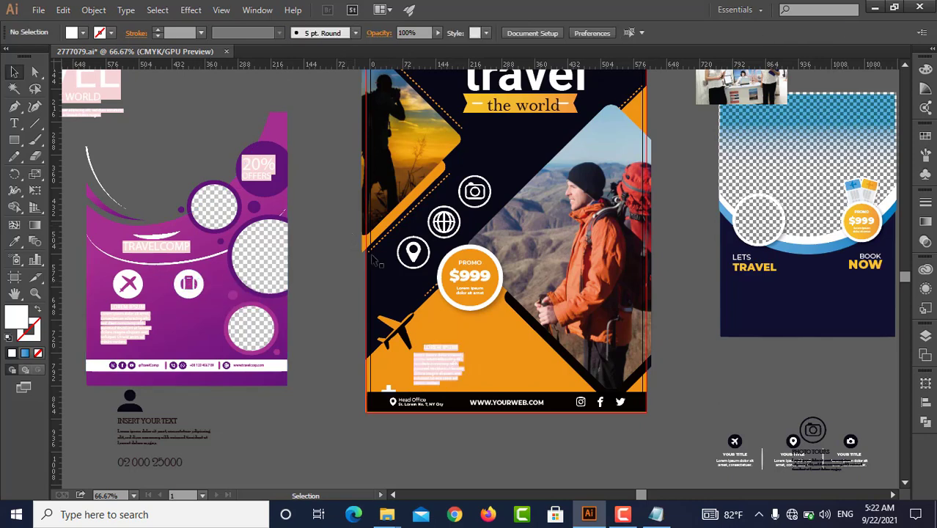
{"action": "left_click", "coordinate": [658, 516]}
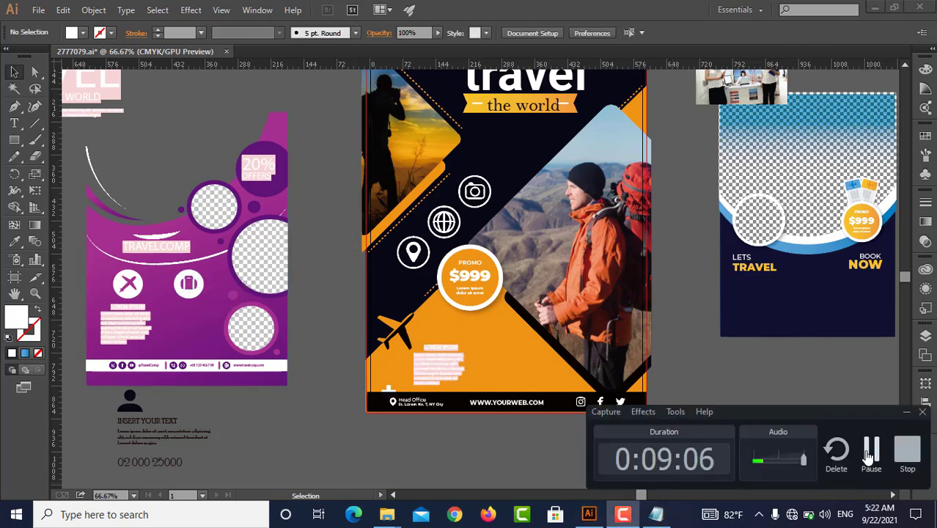
{"action": "left_click", "coordinate": [869, 456]}
{"action": "scroll", "coordinate": [595, 212], "scroll_direction": "up", "scroll_amount": 2}
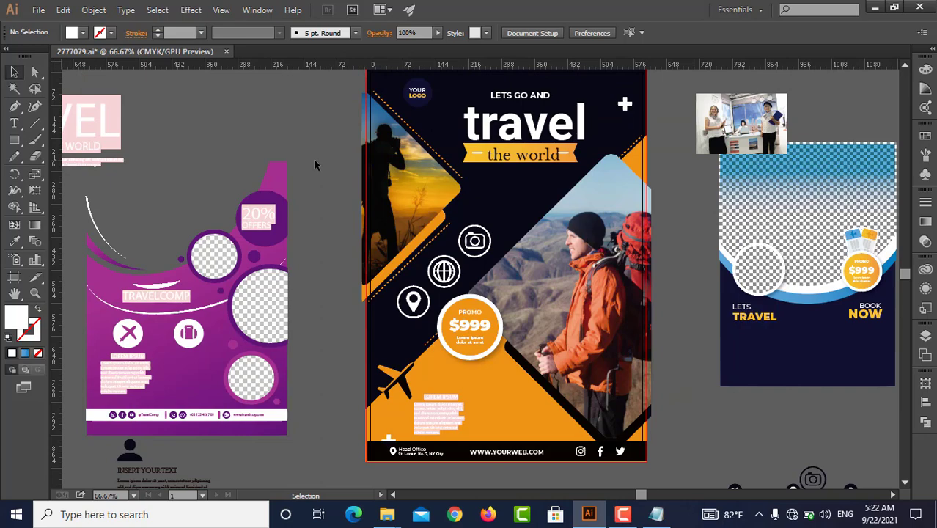
Open the resume template 5328356.ai from the tamplate folder inside grapics design on drive F: and fit it in view
{"action": "mouse_move", "coordinate": [384, 517]}
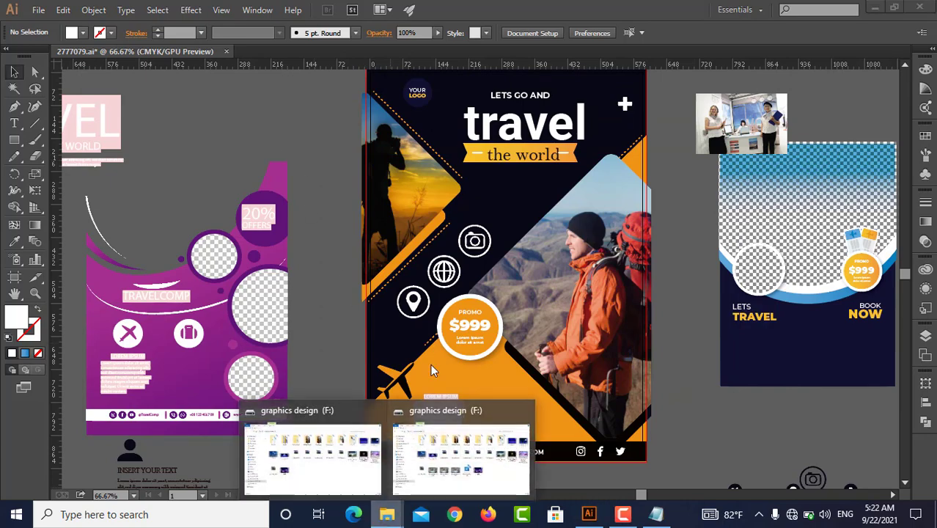
{"action": "left_click", "coordinate": [334, 464]}
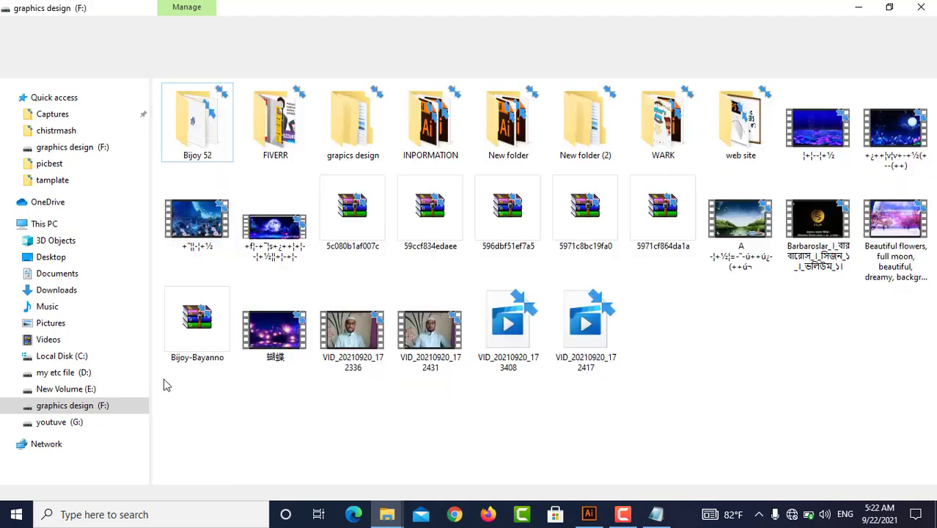
{"action": "left_click", "coordinate": [346, 132]}
{"action": "key", "text": "Return"}
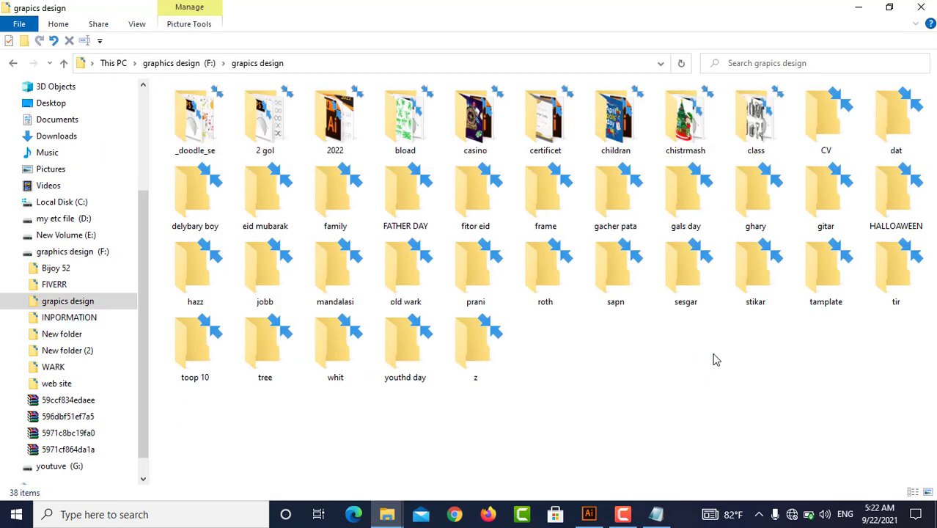
{"action": "double_click", "coordinate": [830, 291]}
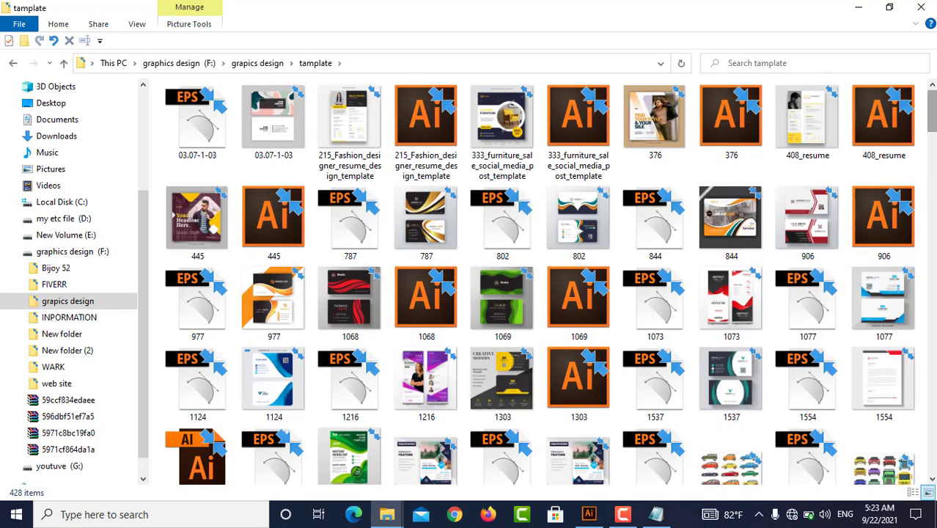
{"action": "scroll", "coordinate": [791, 109], "scroll_direction": "down", "scroll_amount": 20}
{"action": "scroll", "coordinate": [792, 110], "scroll_direction": "up", "scroll_amount": 3}
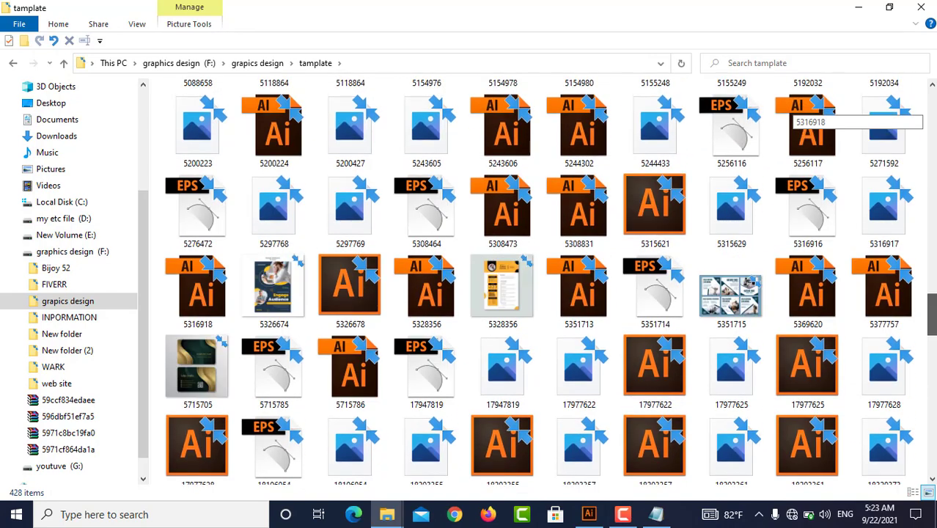
{"action": "left_click", "coordinate": [435, 288]}
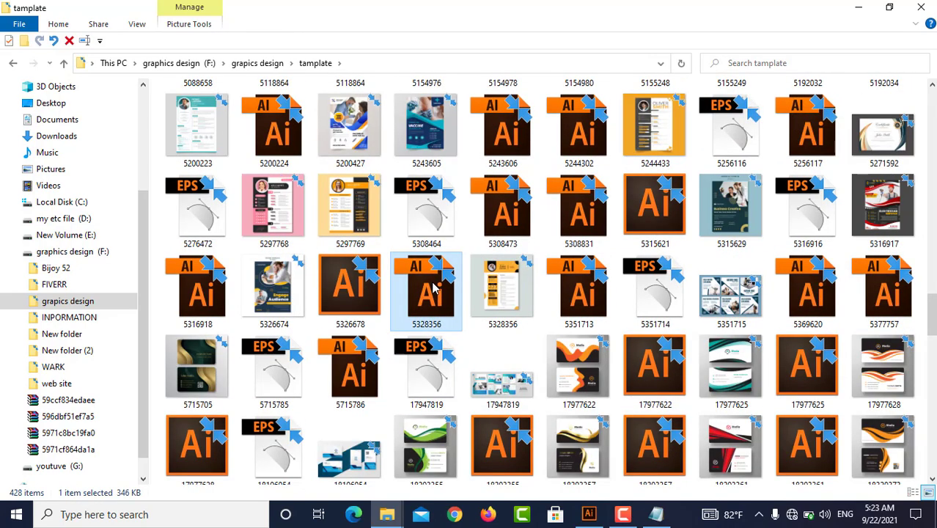
{"action": "left_click", "coordinate": [623, 513]}
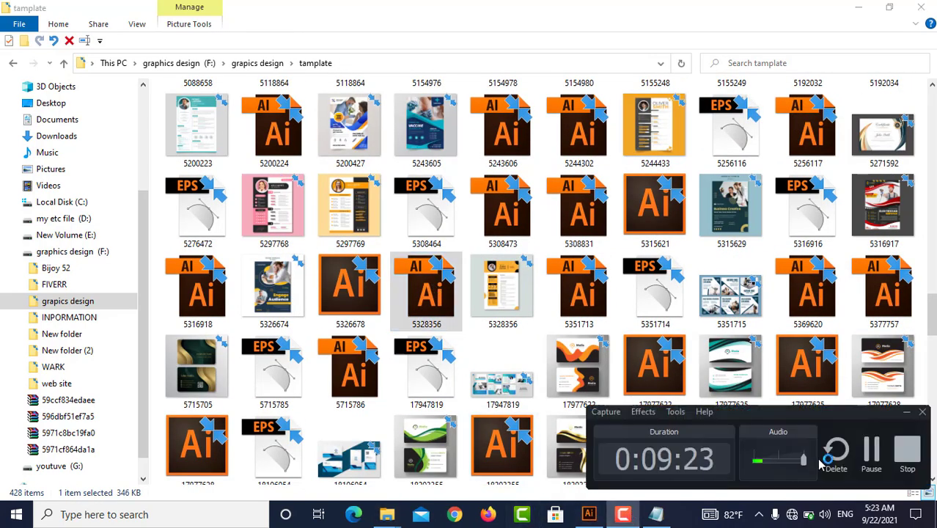
{"action": "left_click", "coordinate": [871, 453]}
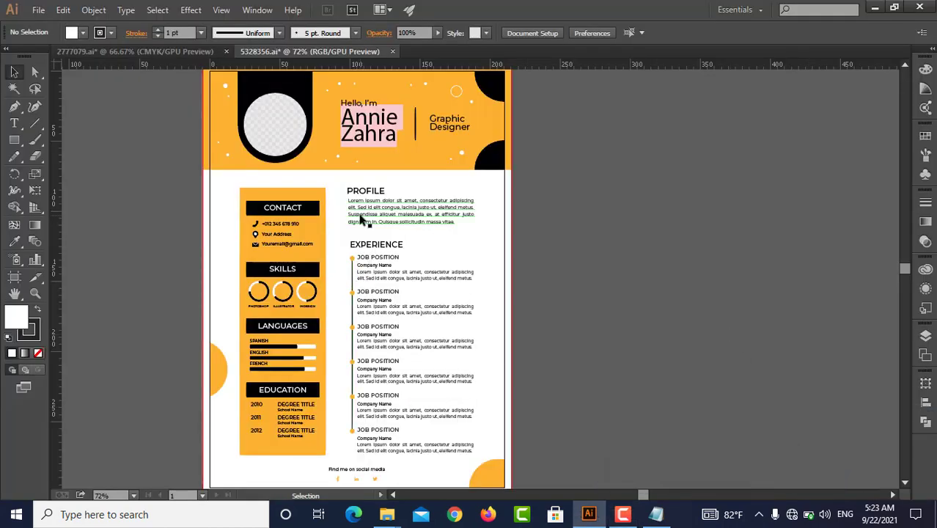
{"action": "left_click", "coordinate": [424, 281]}
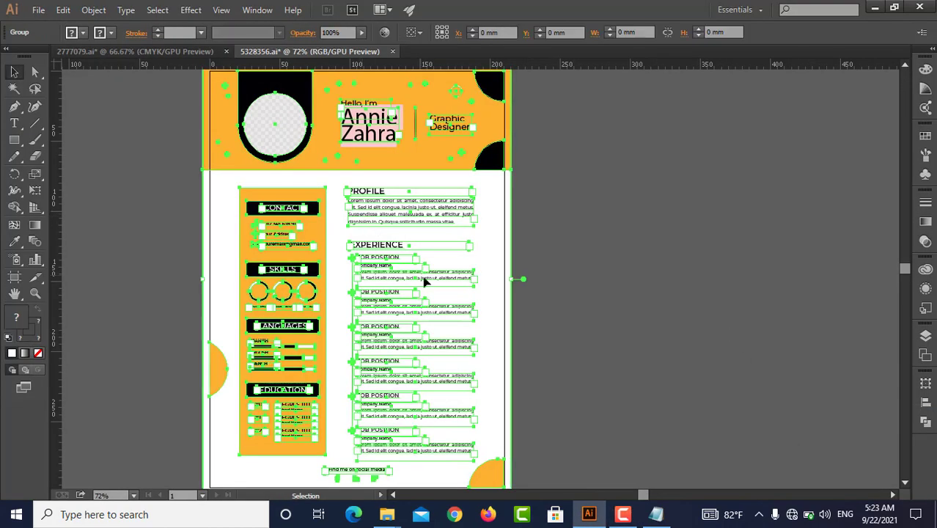
{"action": "key", "text": "ctrl+0"}
{"action": "left_click", "coordinate": [267, 151]}
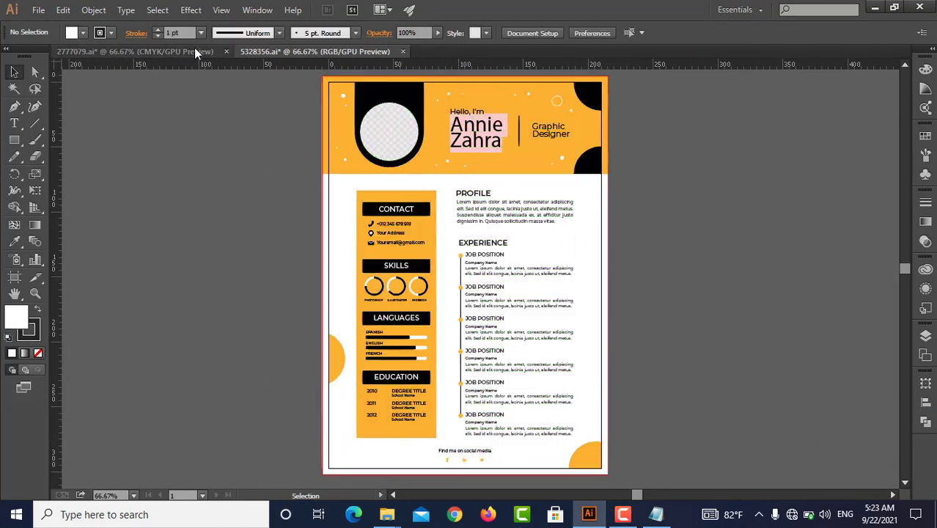
Switch back to 2777079.ai and move the complete travel flyer artwork off the page, beside the blue reference flyer
{"action": "left_click", "coordinate": [193, 53]}
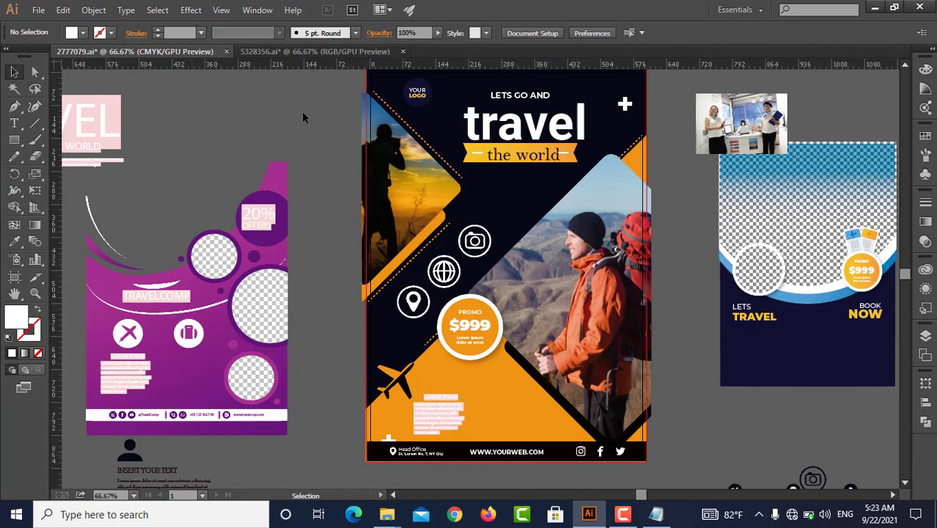
{"action": "scroll", "coordinate": [445, 216], "scroll_direction": "down", "scroll_amount": 1}
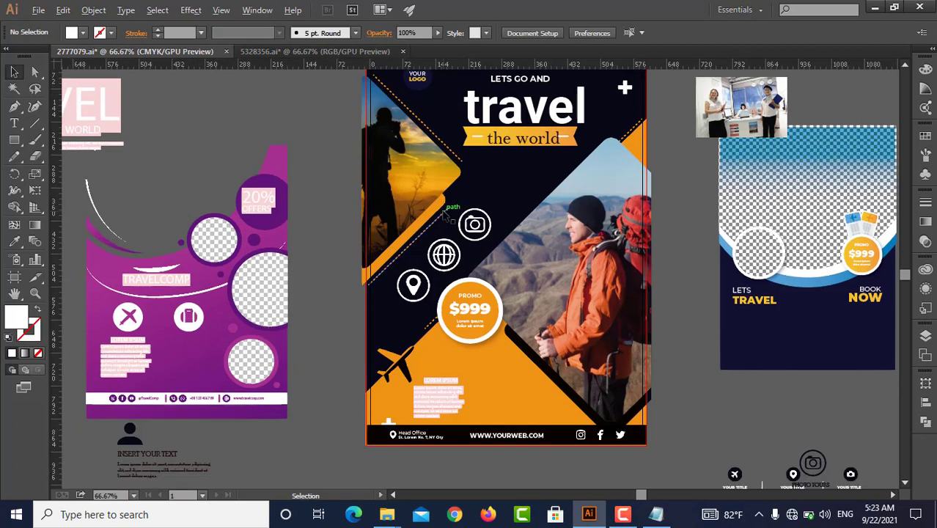
{"action": "scroll", "coordinate": [445, 215], "scroll_direction": "down", "scroll_amount": 1}
{"action": "scroll", "coordinate": [410, 176], "scroll_direction": "up", "scroll_amount": 1}
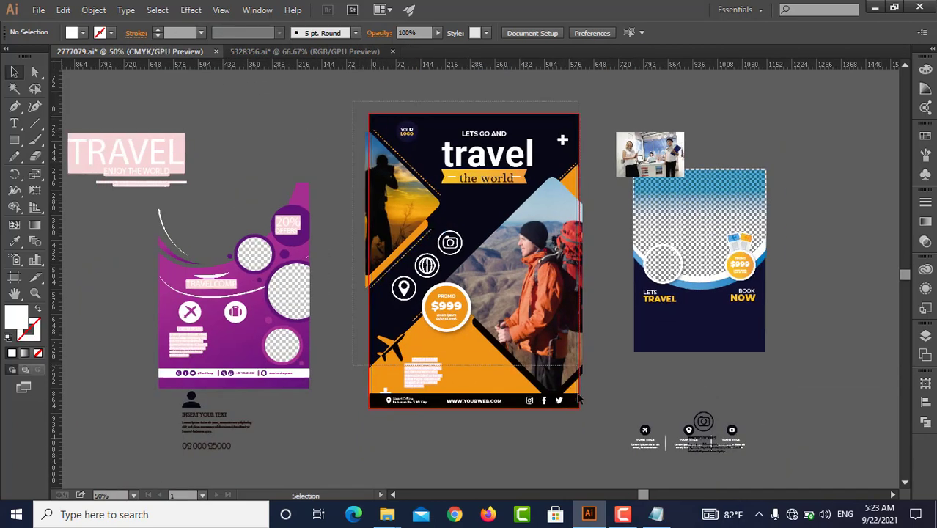
{"action": "left_click_drag", "start_coordinate": [579, 399], "coordinate": [856, 198]}
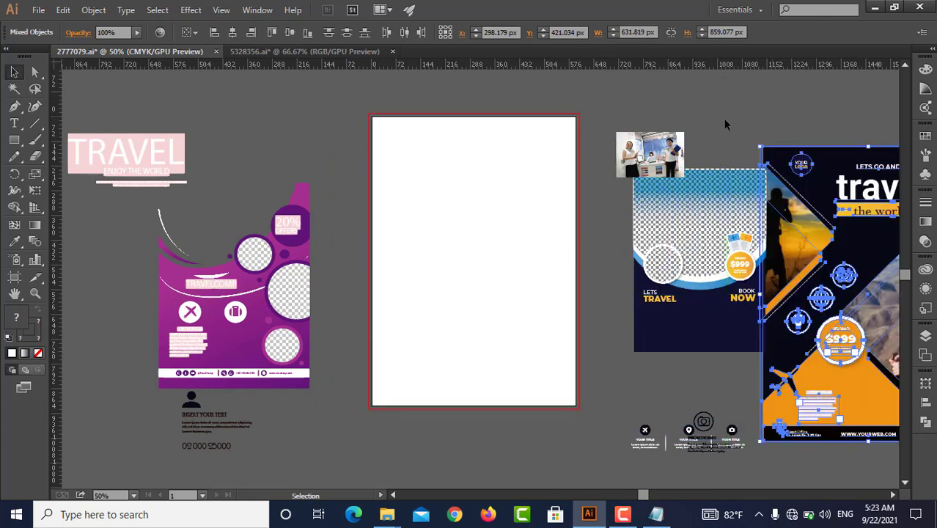
{"action": "left_click", "coordinate": [467, 233]}
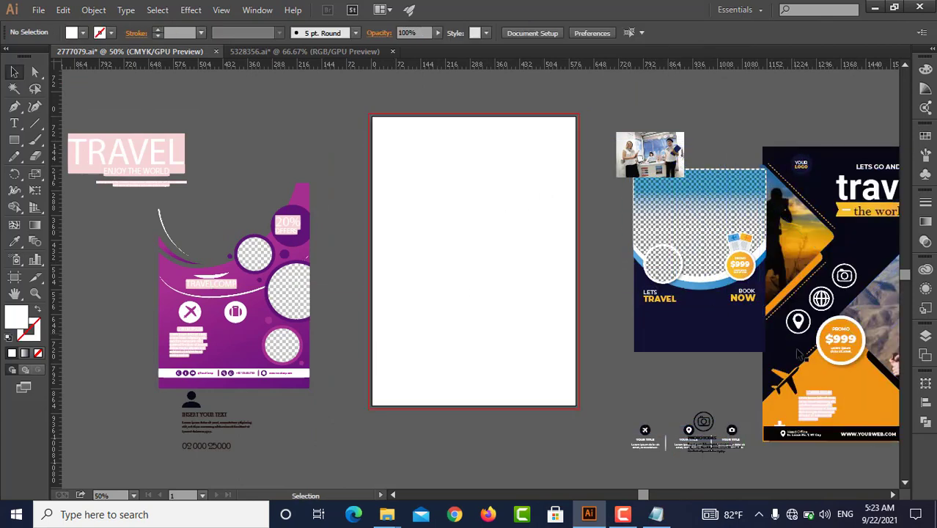
Draw a white rectangle about 491 by 187 px across the upper part of the empty page, starting at its left edge
{"action": "left_click_drag", "start_coordinate": [788, 382], "coordinate": [371, 348]}
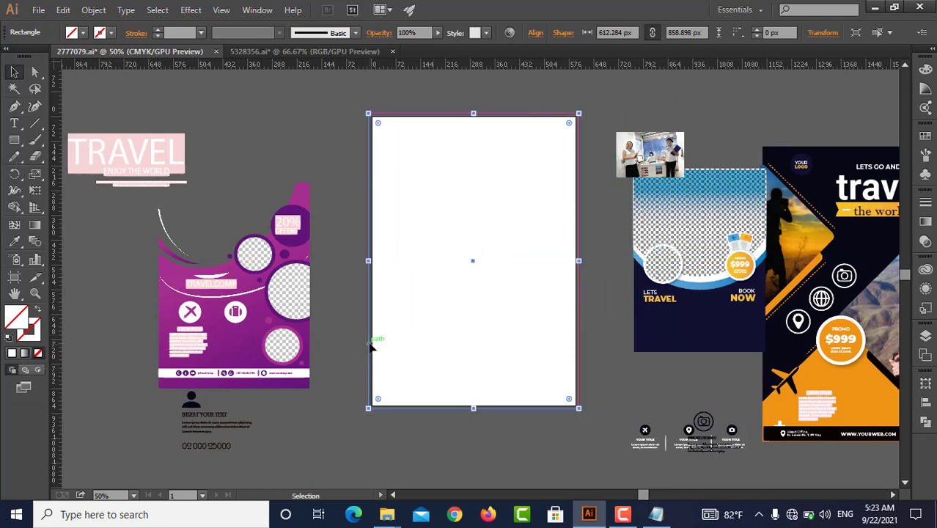
{"action": "left_click", "coordinate": [483, 298]}
{"action": "key", "text": "v"}
{"action": "left_click", "coordinate": [333, 187]}
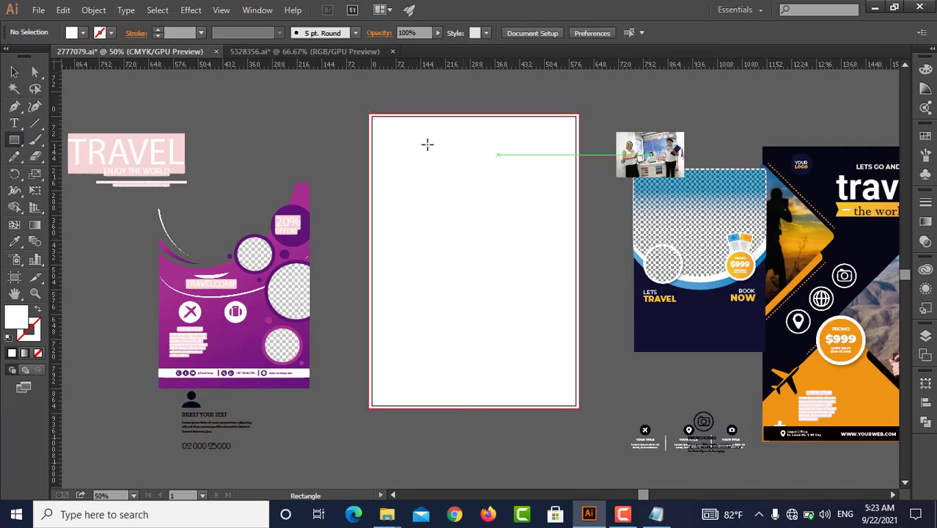
{"action": "left_click_drag", "start_coordinate": [370, 129], "coordinate": [537, 192]}
{"action": "key", "text": "v"}
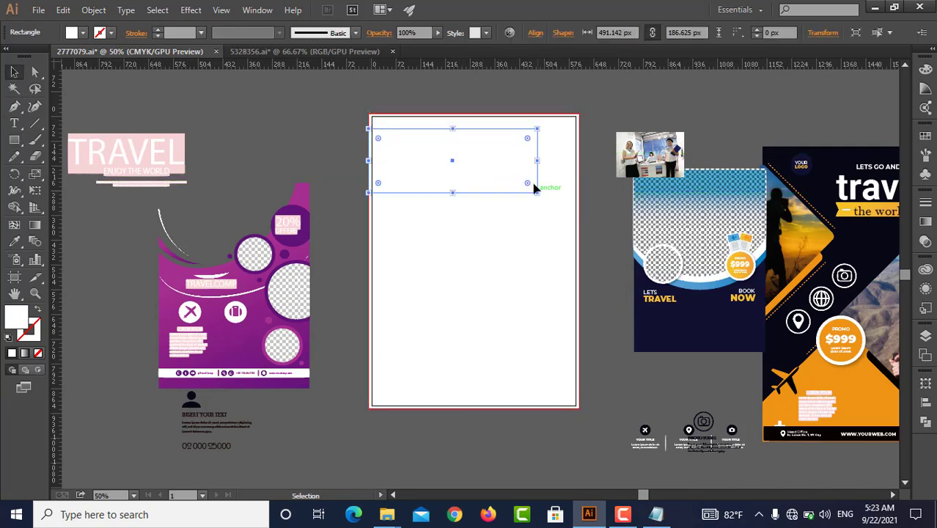
Round the rectangle's two right corners to a radius of about 93 px so that end becomes a full semicircle
{"action": "left_click", "coordinate": [523, 296]}
{"action": "key", "text": "a"}
{"action": "key", "text": "a"}
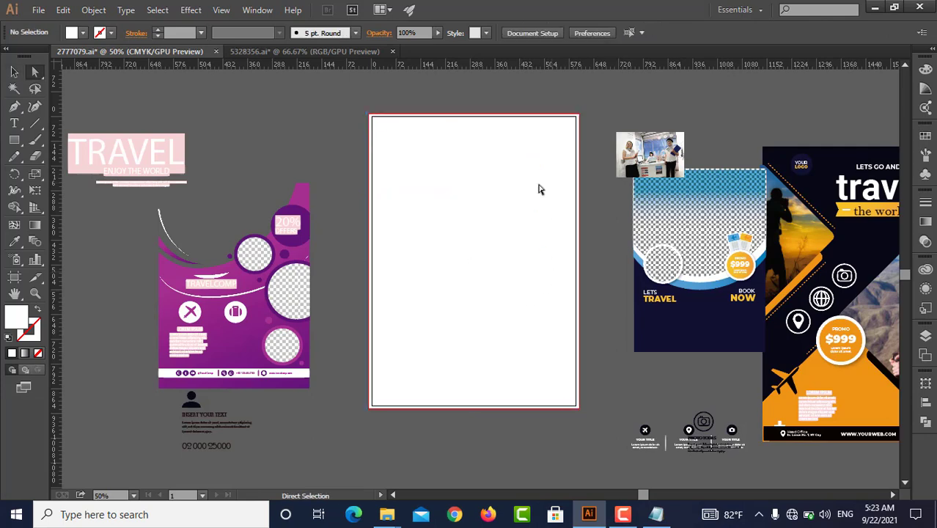
{"action": "left_click", "coordinate": [525, 167]}
{"action": "left_click_drag", "start_coordinate": [511, 189], "coordinate": [394, 189]}
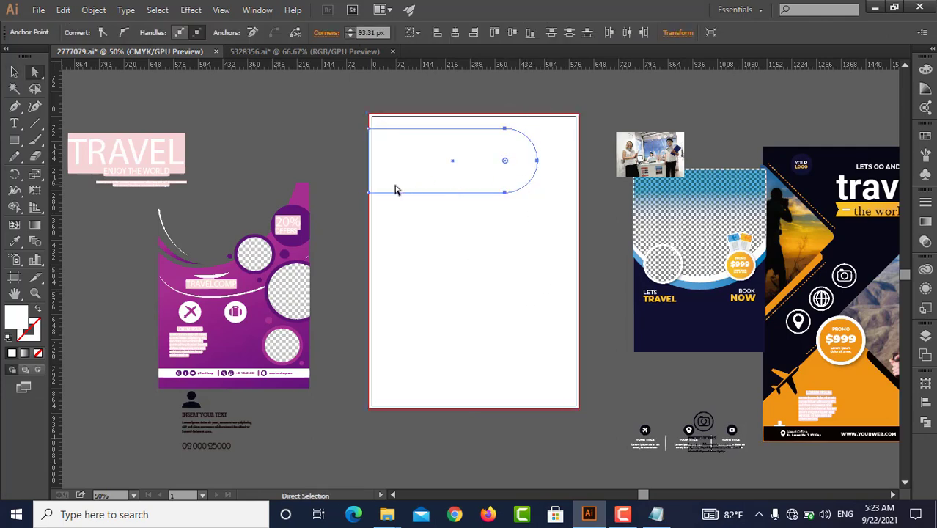
Fill the rounded shape with the dark navy sampled from the blue reference flyer
{"action": "key", "text": "v"}
{"action": "key", "text": "i"}
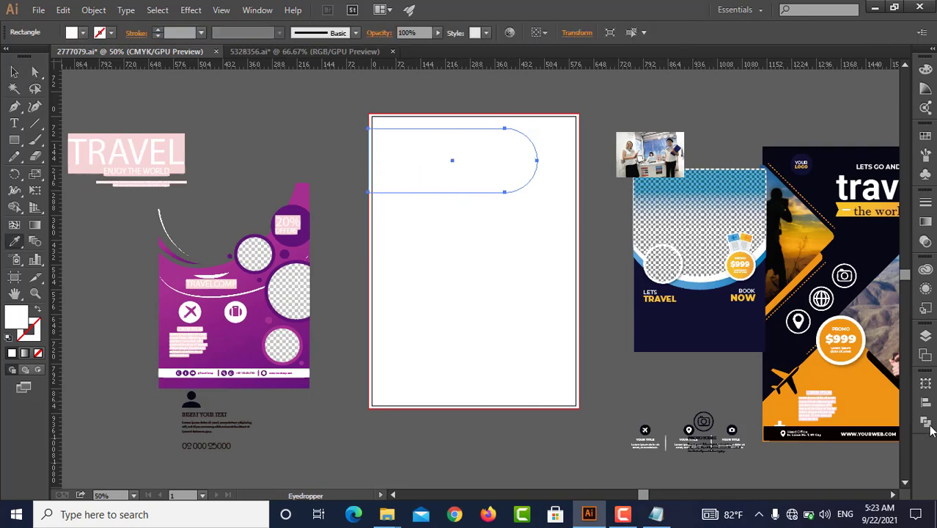
{"action": "left_click", "coordinate": [649, 327]}
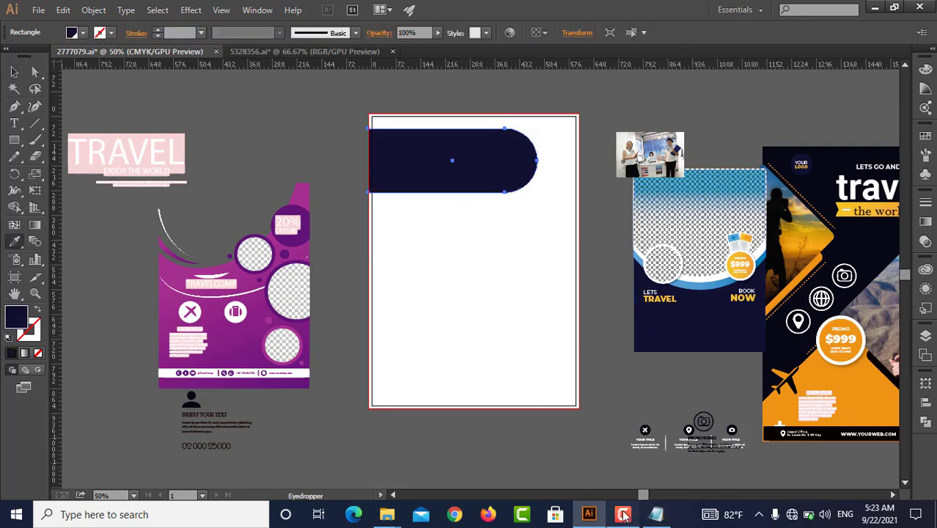
{"action": "left_click", "coordinate": [622, 514]}
{"action": "left_click", "coordinate": [871, 461]}
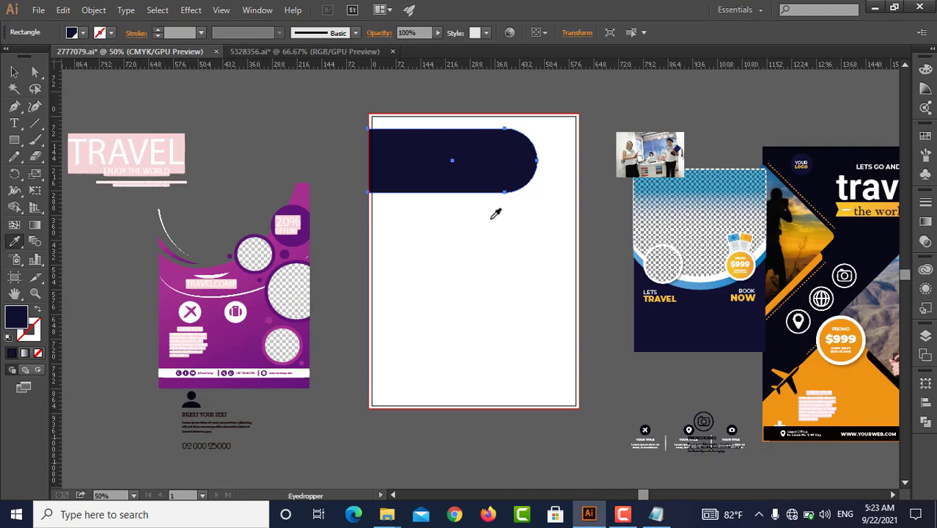
{"action": "key", "text": "v"}
Ungroup the resume artwork in 5328356.ai to separate its body content from the header
{"action": "left_click", "coordinate": [358, 53]}
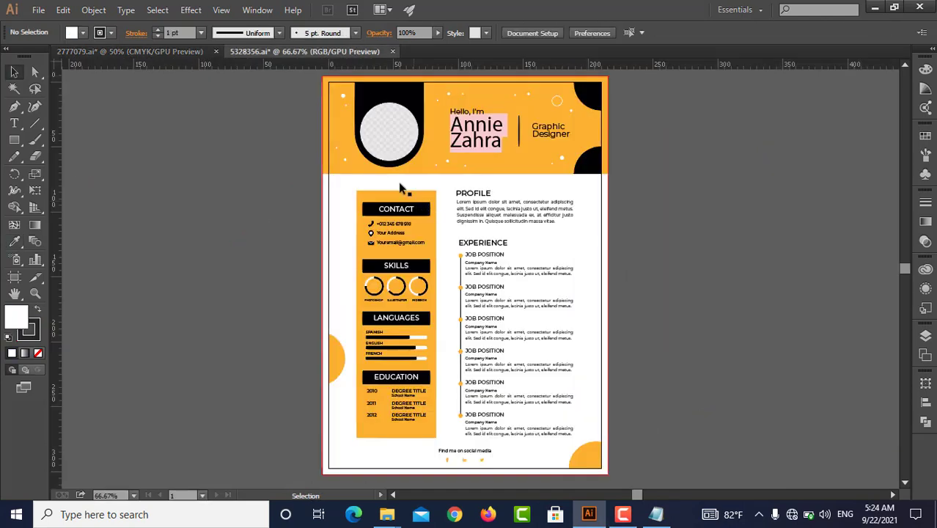
{"action": "left_click", "coordinate": [482, 136]}
{"action": "right_click", "coordinate": [495, 213]}
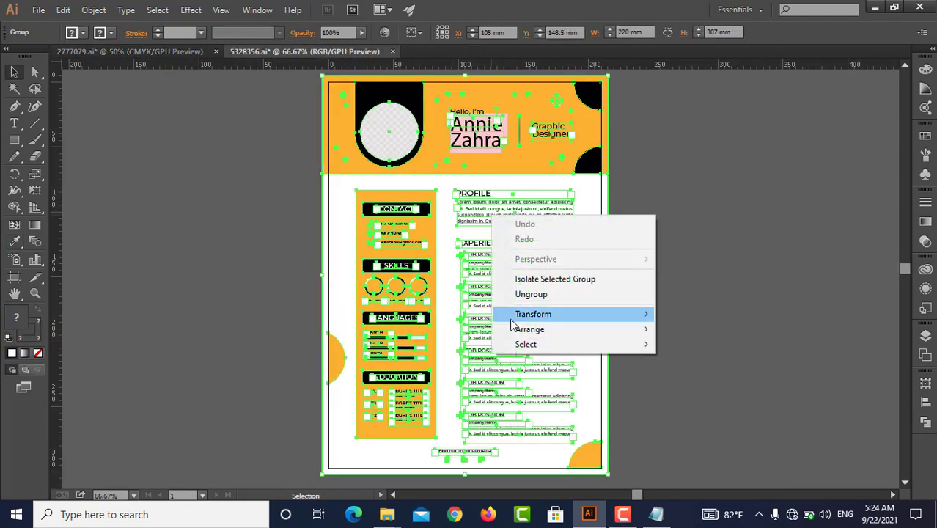
{"action": "left_click", "coordinate": [546, 293]}
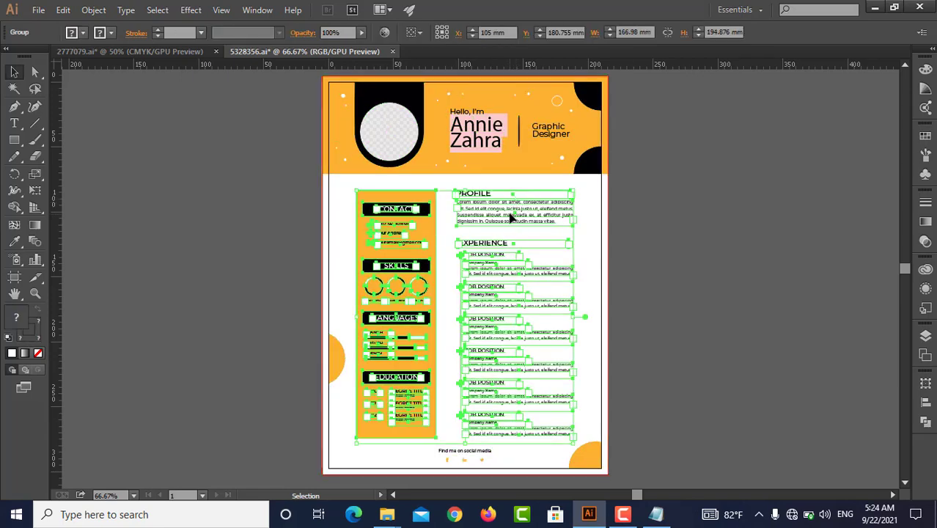
Bring the resume's body content group into 2777079.ai and enlarge it to fill the page below the navy shape
{"action": "left_click_drag", "start_coordinate": [511, 208], "coordinate": [162, 57]}
{"action": "left_click_drag", "start_coordinate": [164, 56], "coordinate": [433, 249]}
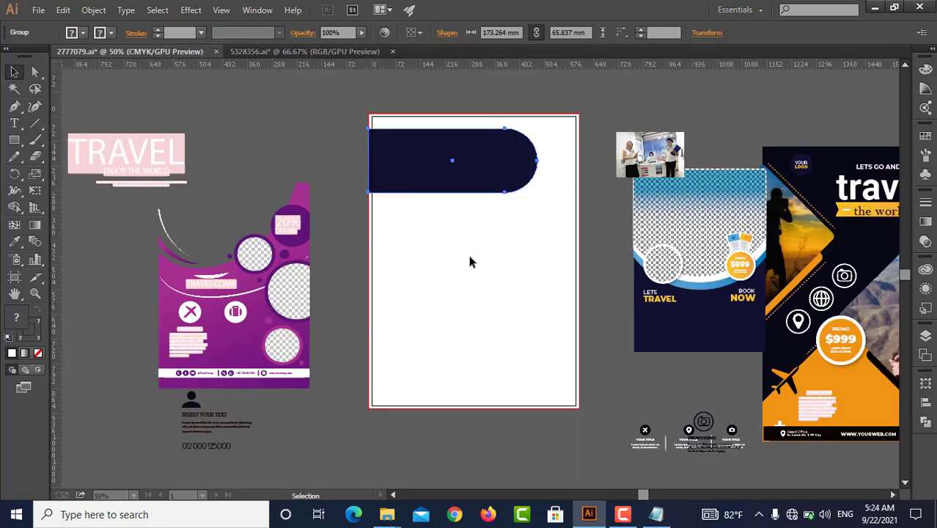
{"action": "left_click_drag", "start_coordinate": [473, 262], "coordinate": [513, 226]}
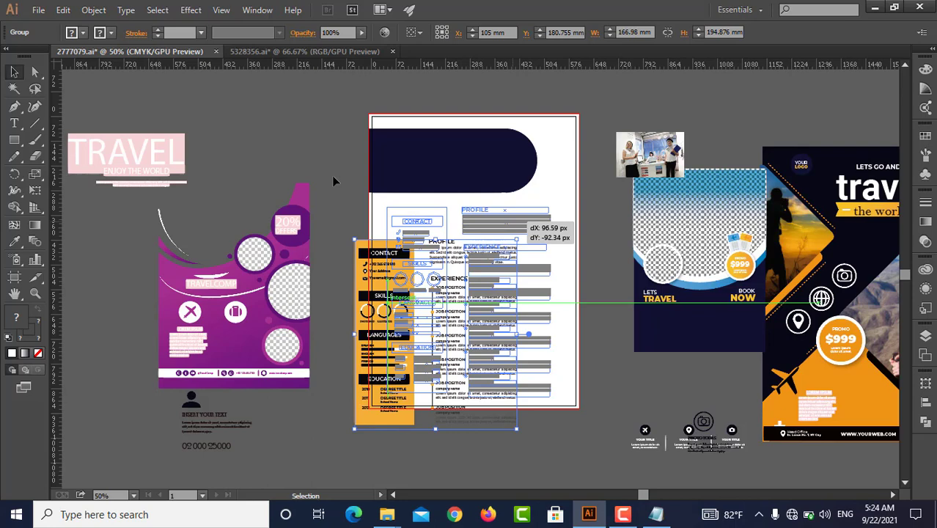
{"action": "left_click", "coordinate": [354, 187]}
{"action": "left_click_drag", "start_coordinate": [400, 229], "coordinate": [386, 229]}
{"action": "mouse_move", "coordinate": [563, 408]}
{"action": "left_mouse_down"}
{"action": "mouse_move", "coordinate": [540, 389]}
{"action": "mouse_move", "coordinate": [571, 403]}
{"action": "left_mouse_up"}
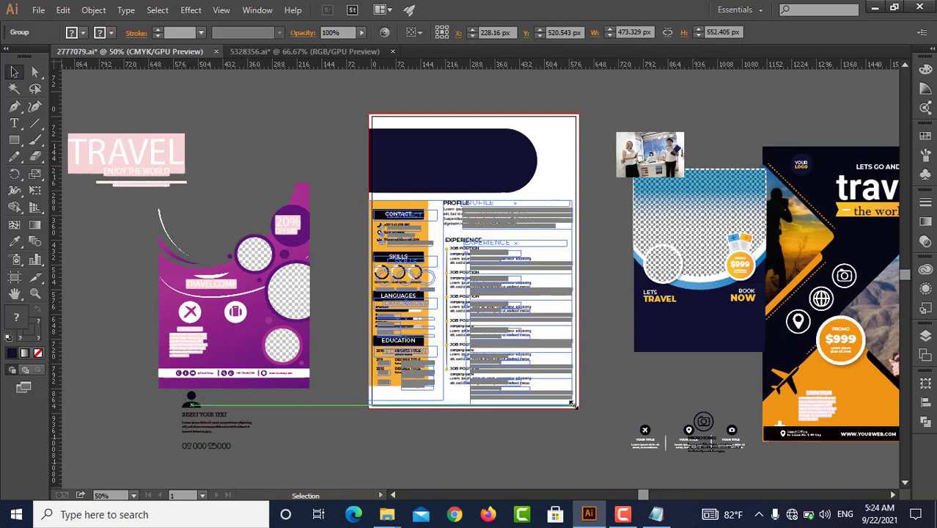
{"action": "left_click", "coordinate": [623, 361]}
Move the navy shape up to the page's upper edge and stretch the resume content upward to follow it
{"action": "left_click", "coordinate": [462, 170]}
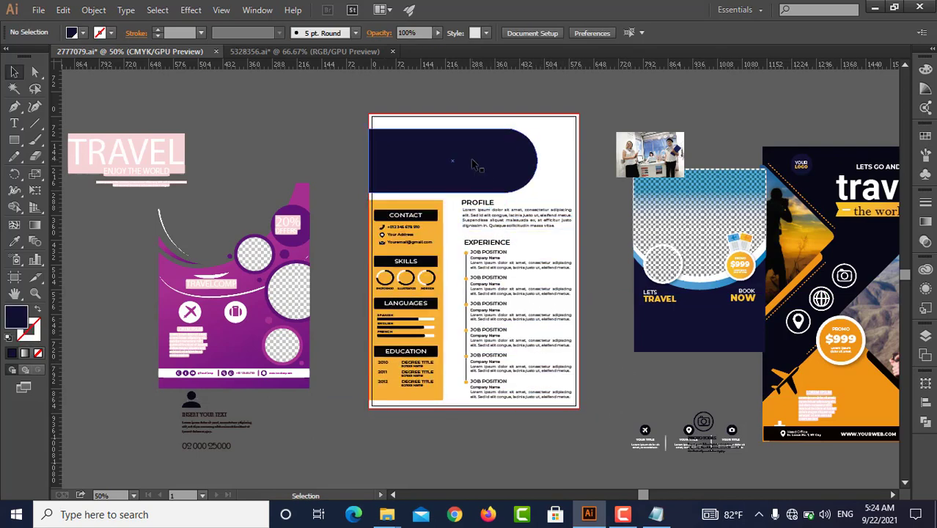
{"action": "left_click_drag", "start_coordinate": [462, 170], "coordinate": [461, 155]}
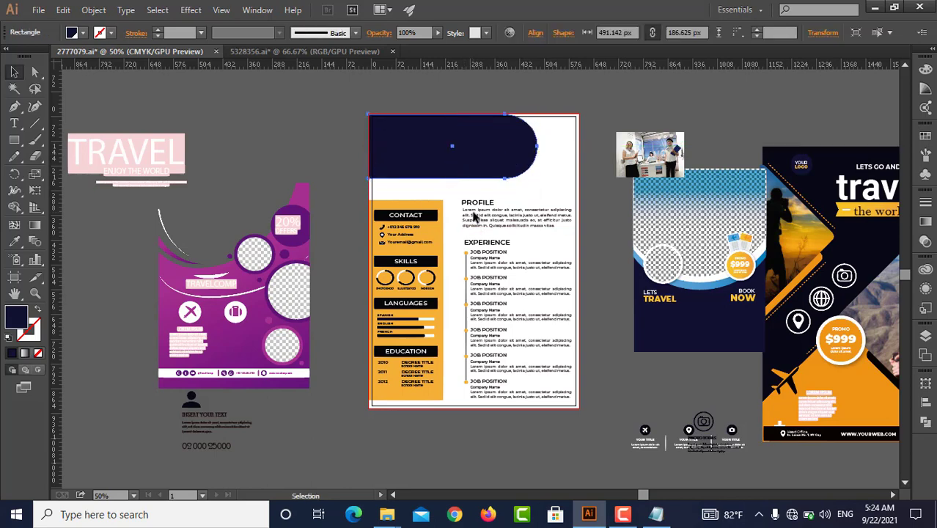
{"action": "left_click", "coordinate": [464, 192]}
{"action": "left_click_drag", "start_coordinate": [475, 209], "coordinate": [450, 182]}
{"action": "left_click", "coordinate": [320, 186]}
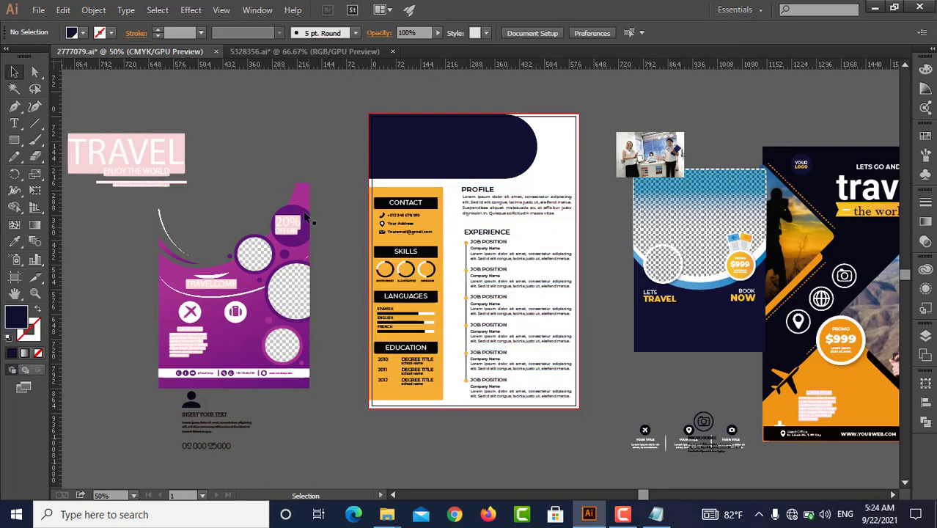
{"action": "left_click_drag", "start_coordinate": [412, 273], "coordinate": [420, 251]}
{"action": "key", "text": "z"}
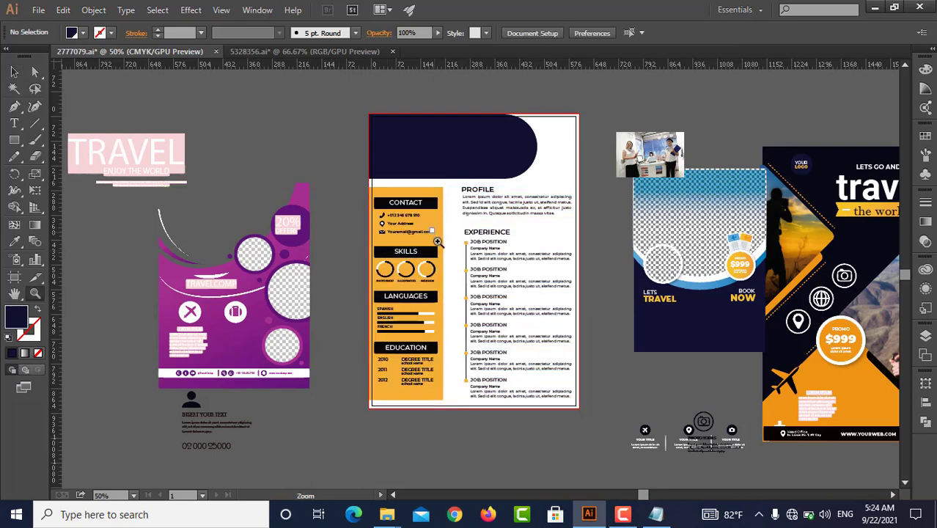
Delete the orange background panel behind the resume's Contact, Skills, Languages and Education column
{"action": "key", "text": "a"}
{"action": "left_click", "coordinate": [301, 184]}
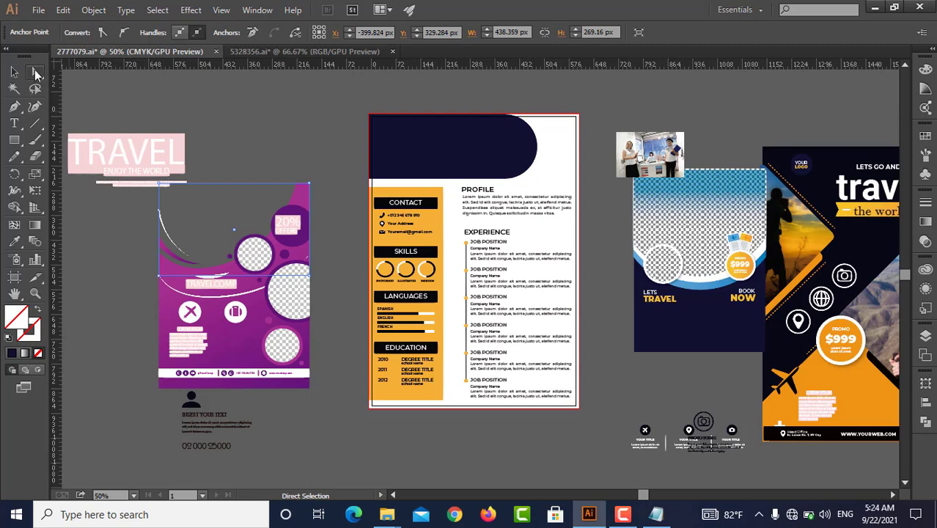
{"action": "left_click", "coordinate": [35, 74]}
{"action": "left_click", "coordinate": [437, 224]}
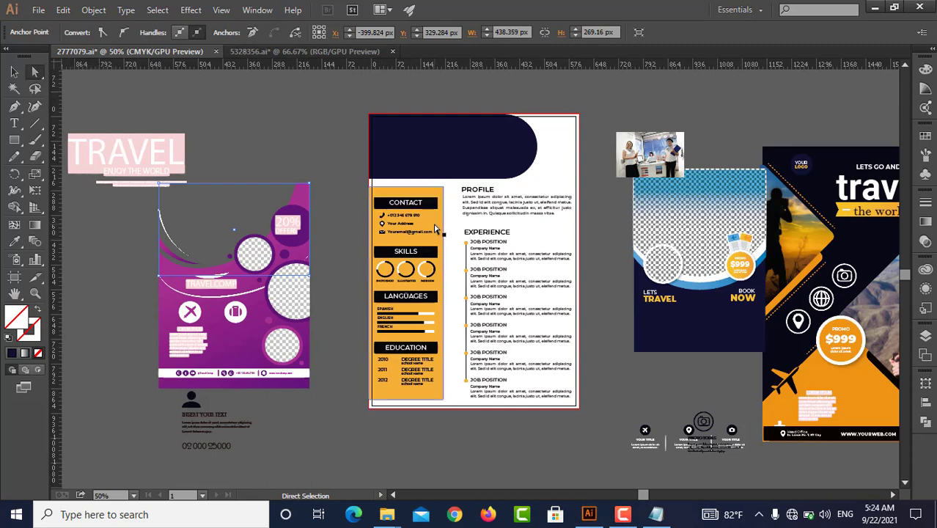
{"action": "key", "text": "Delete"}
{"action": "key", "text": "v"}
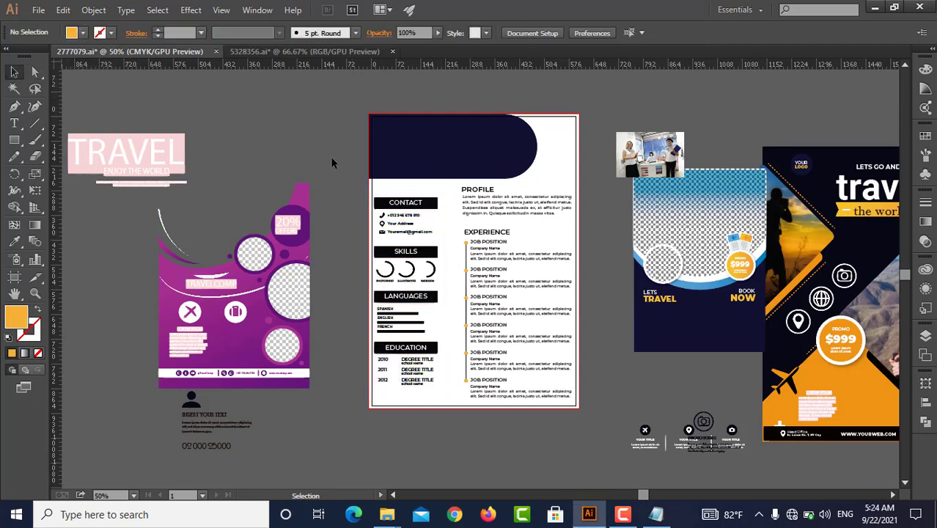
Ungroup the resume's body content and select the Profile paragraph by itself
{"action": "scroll", "coordinate": [448, 327], "scroll_direction": "down", "scroll_amount": 1}
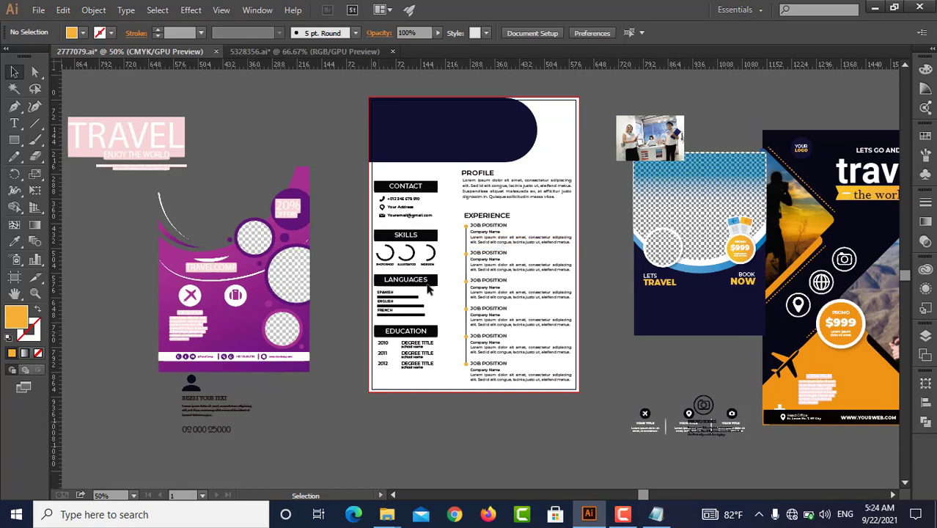
{"action": "scroll", "coordinate": [453, 271], "scroll_direction": "up", "scroll_amount": 3}
{"action": "left_click_drag", "start_coordinate": [548, 221], "coordinate": [295, 276]}
{"action": "scroll", "coordinate": [338, 213], "scroll_direction": "down", "scroll_amount": 2}
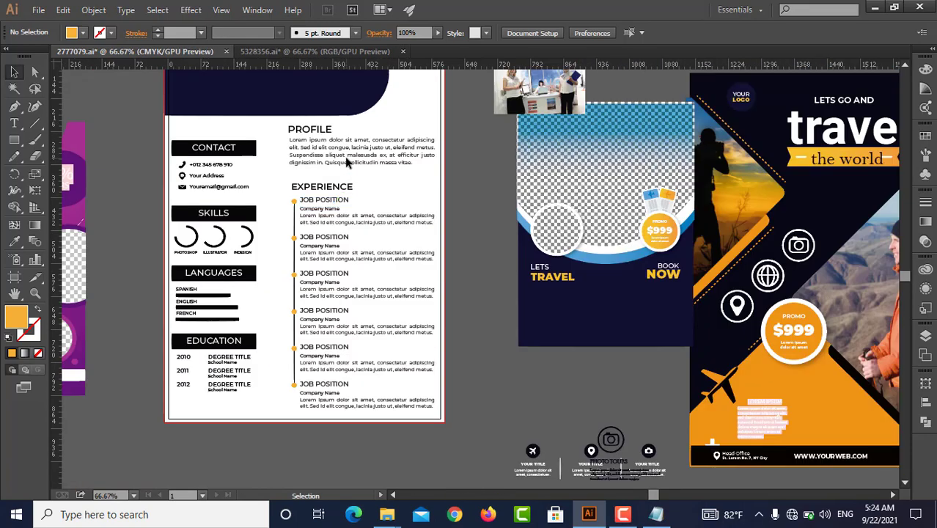
{"action": "left_click", "coordinate": [350, 147]}
{"action": "right_click", "coordinate": [350, 146]}
{"action": "left_click", "coordinate": [385, 225]}
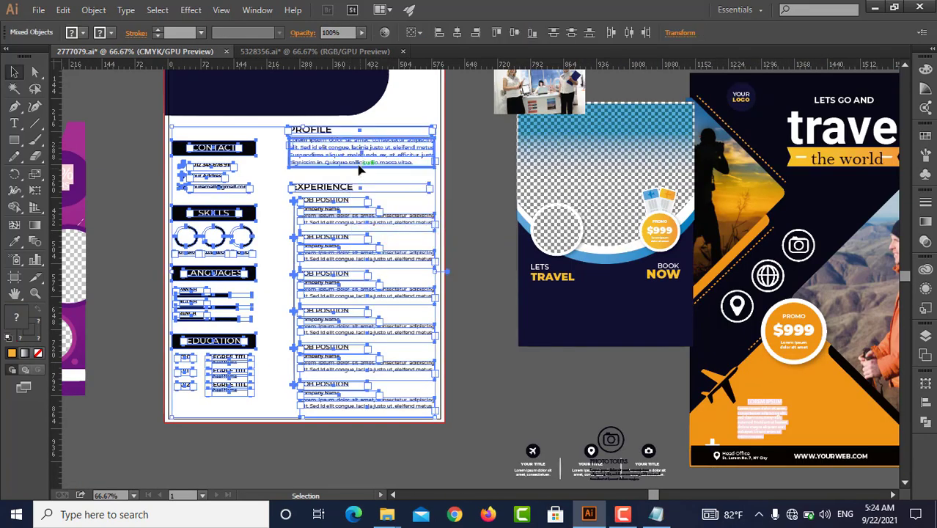
{"action": "left_click", "coordinate": [397, 179]}
{"action": "left_click", "coordinate": [378, 155]}
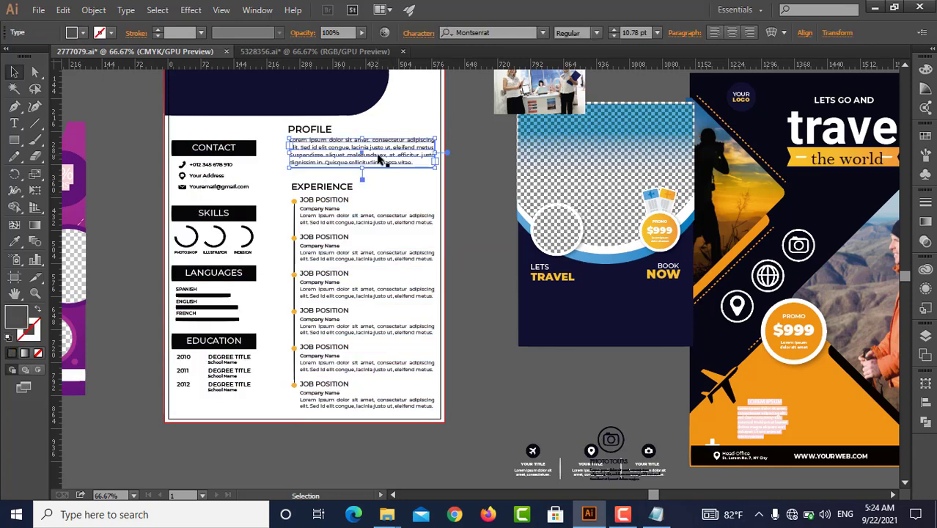
Copy the Profile paragraph's full text into a new text object in the empty area beside the resume page
{"action": "key", "text": "t"}
{"action": "left_click", "coordinate": [398, 159]}
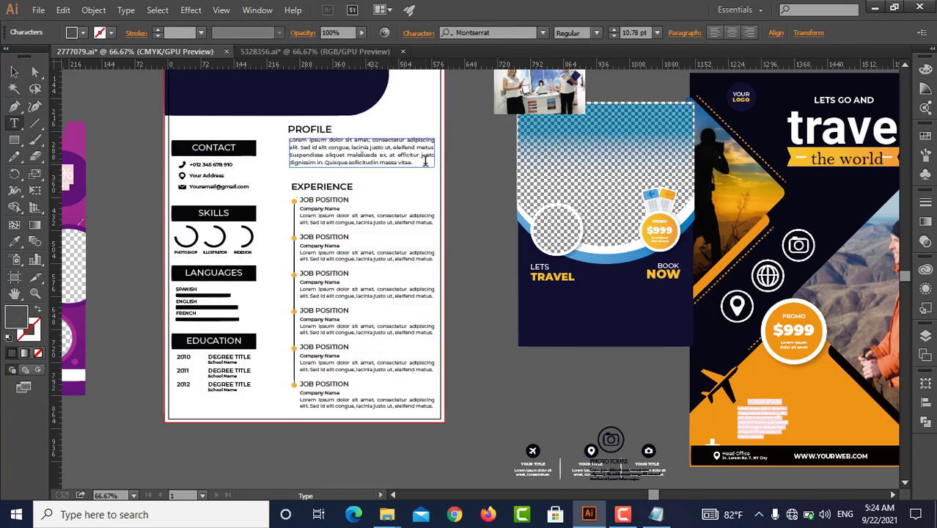
{"action": "left_click_drag", "start_coordinate": [425, 162], "coordinate": [284, 137]}
{"action": "key", "text": "Escape"}
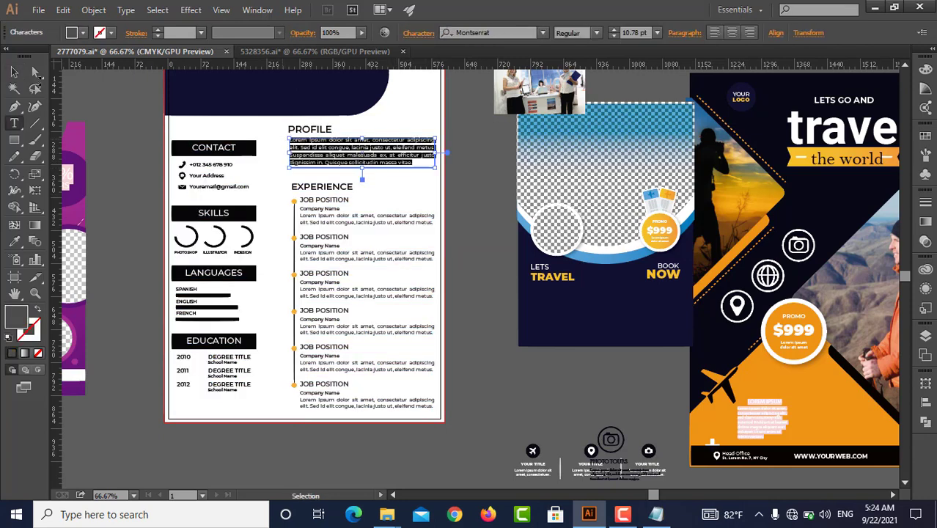
{"action": "left_click", "coordinate": [16, 123]}
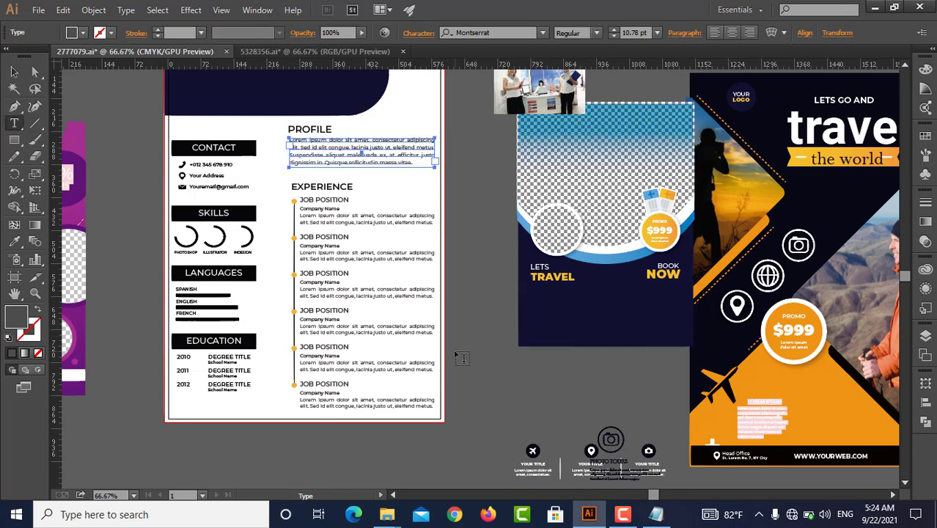
{"action": "left_click", "coordinate": [458, 348]}
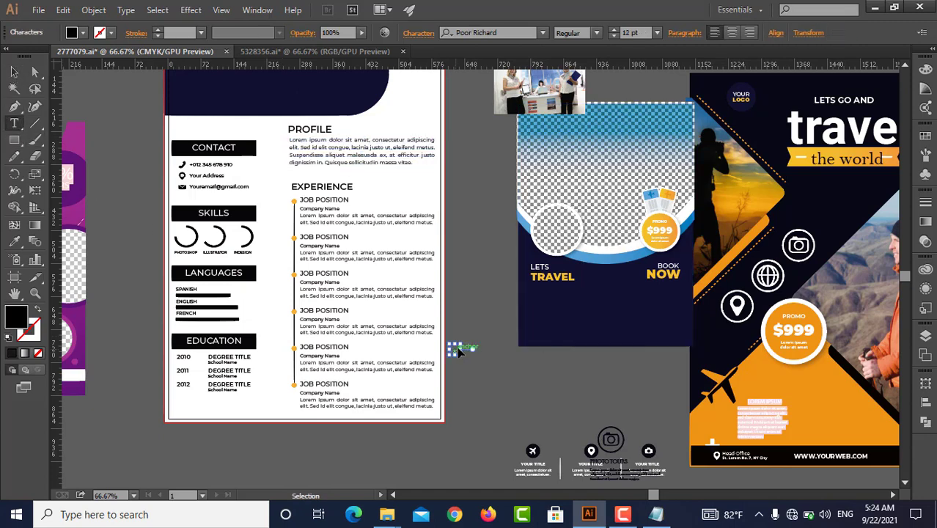
Insert line breaks in the copied paragraph to split it into shorter lines
{"action": "left_click", "coordinate": [569, 345]}
{"action": "key", "text": "Return"}
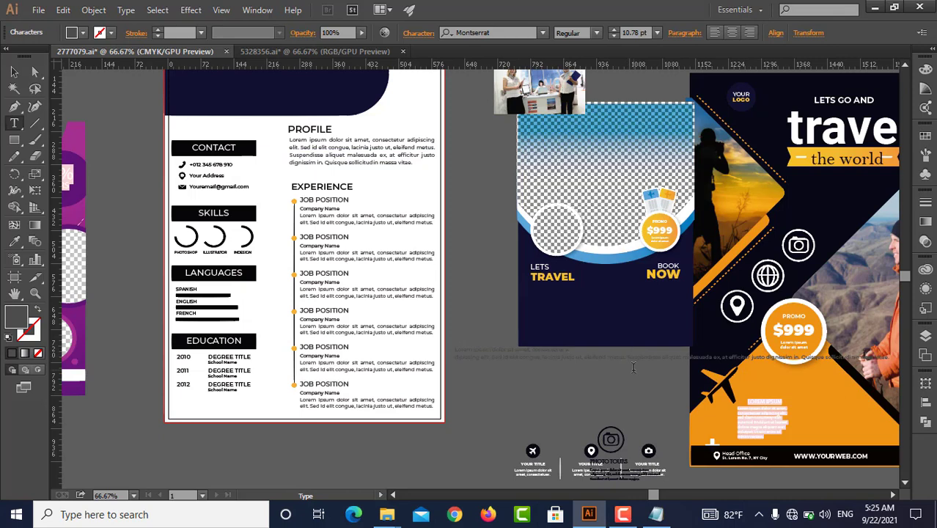
{"action": "left_click", "coordinate": [637, 357]}
{"action": "key", "text": "Return"}
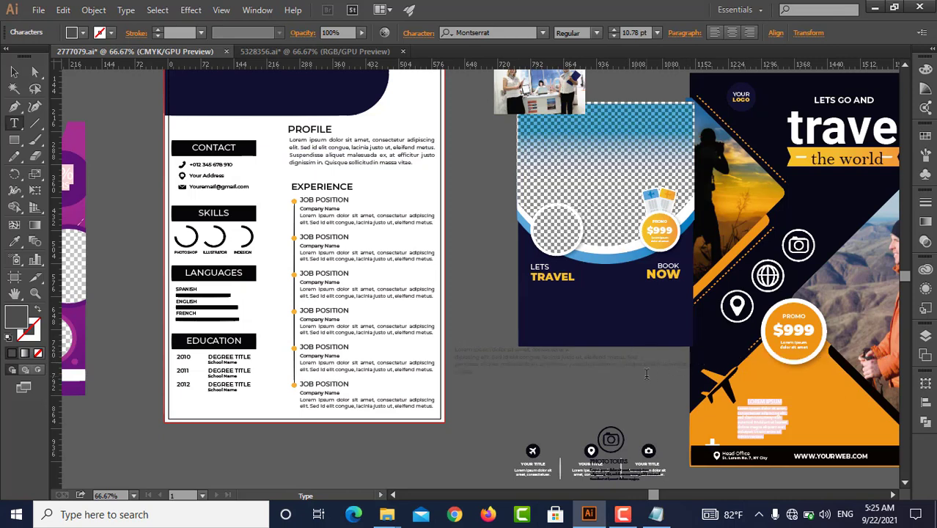
Fill the copied text with the blue flyer's navy and move it about 57 px right and 63 px down
{"action": "left_click", "coordinate": [15, 72]}
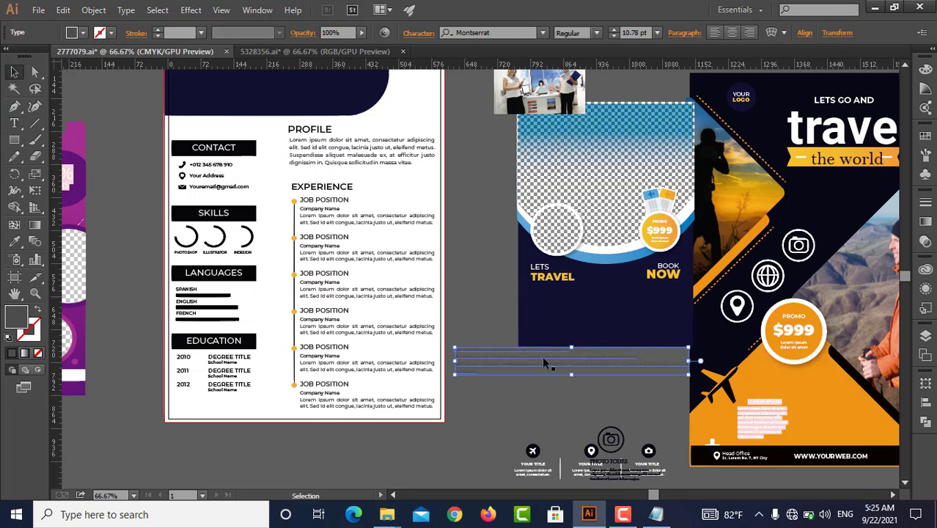
{"action": "key", "text": "i"}
{"action": "left_click", "coordinate": [617, 299]}
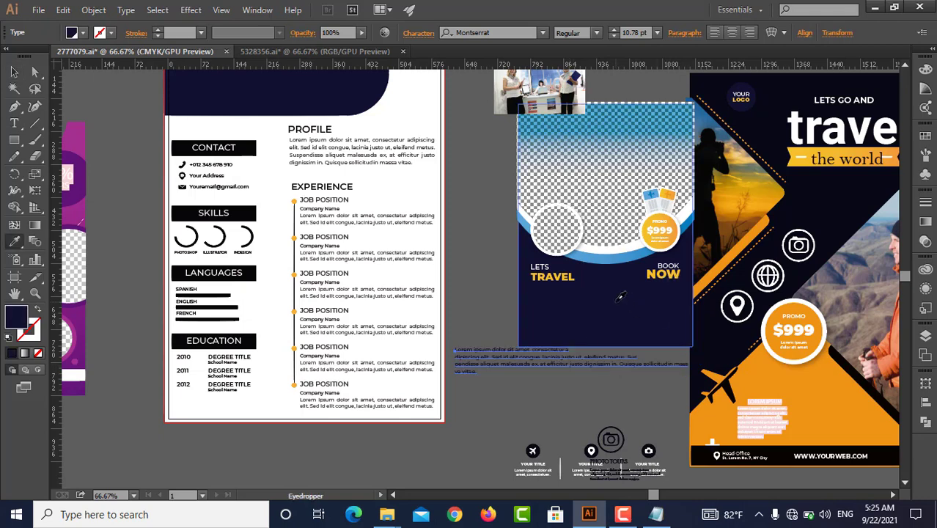
{"action": "key", "text": "v"}
{"action": "left_click", "coordinate": [576, 383]}
{"action": "left_click_drag", "start_coordinate": [501, 363], "coordinate": [526, 391]}
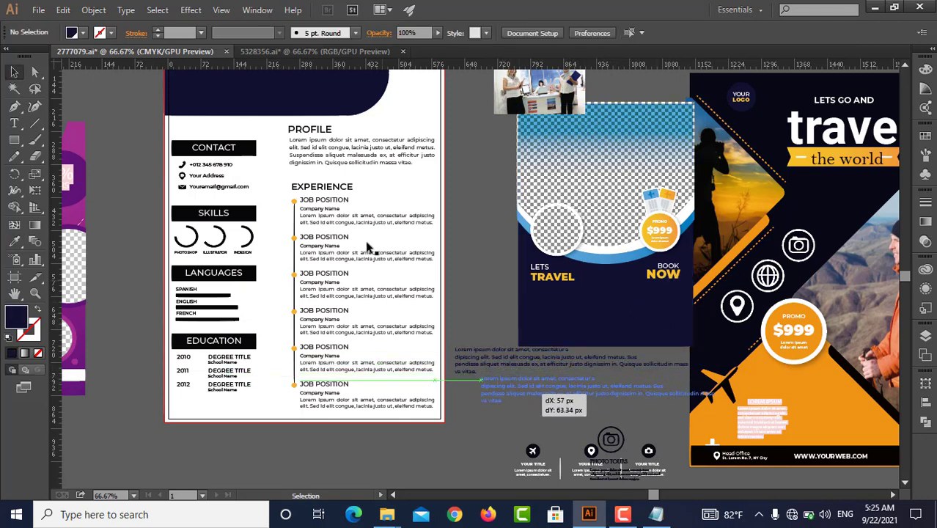
Bring the resume's Profile paragraph over to the orange travel flyer and sample a fill for it from the blue flyer's picture area
{"action": "left_click_drag", "start_coordinate": [343, 157], "coordinate": [790, 299]}
{"action": "left_click_drag", "start_coordinate": [803, 295], "coordinate": [547, 192]}
{"action": "key", "text": "i"}
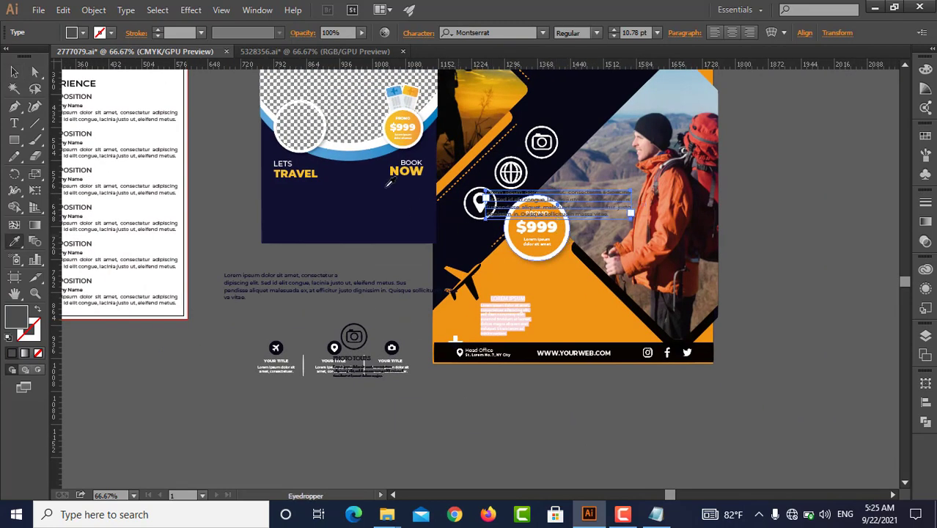
{"action": "left_click", "coordinate": [365, 140]}
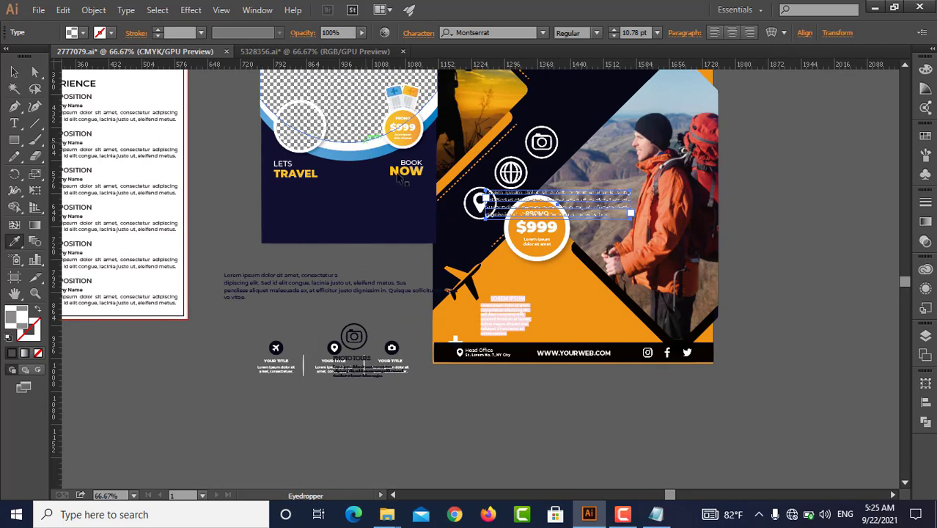
Move the $999 promo badge below the orange flyer and place the paragraph on the empty canvas beside the hiker photo
{"action": "key", "text": "v"}
{"action": "left_click_drag", "start_coordinate": [537, 227], "coordinate": [620, 447]}
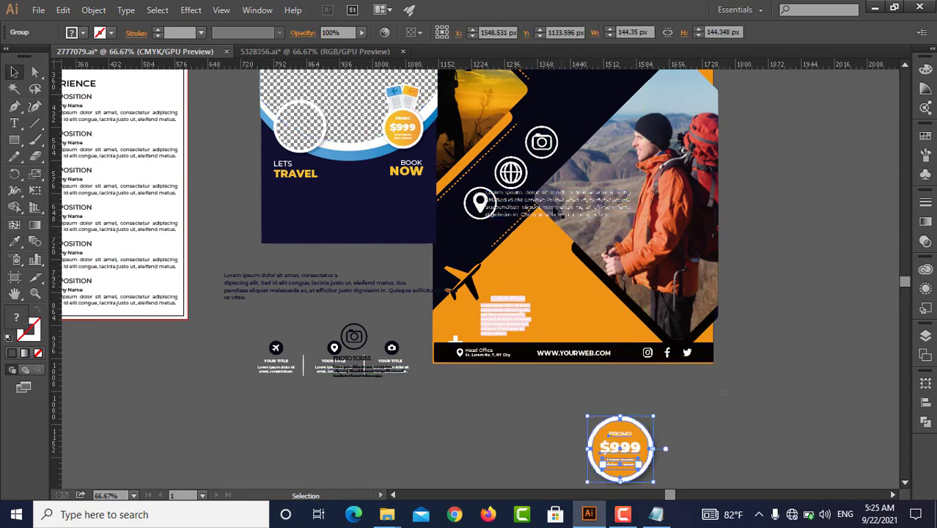
{"action": "left_click", "coordinate": [724, 392]}
{"action": "left_click_drag", "start_coordinate": [555, 210], "coordinate": [815, 371]}
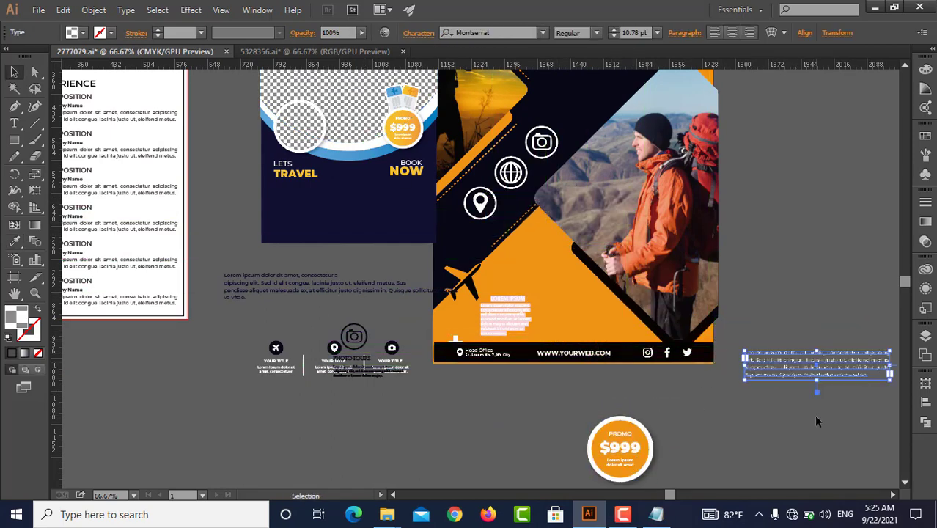
{"action": "left_click", "coordinate": [817, 421]}
{"action": "left_click", "coordinate": [812, 370]}
Recolour the paragraph white by sampling the location pin icon on the orange flyer
{"action": "key", "text": "i"}
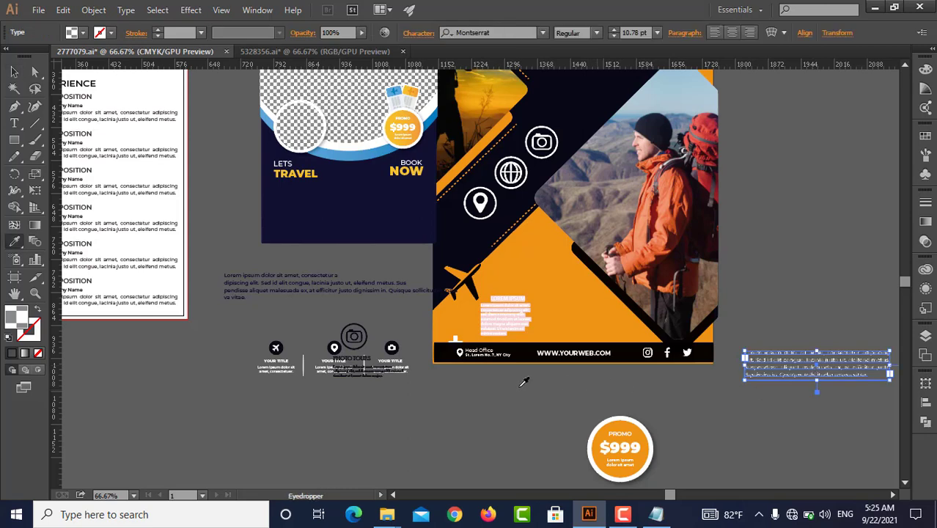
{"action": "scroll", "coordinate": [484, 220], "scroll_direction": "up", "scroll_amount": 1}
{"action": "left_click", "coordinate": [481, 218]}
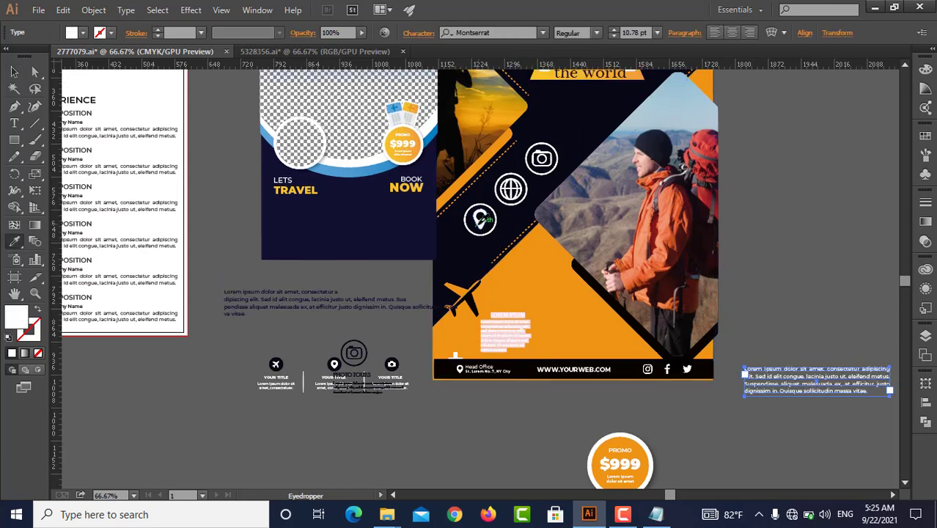
{"action": "key", "text": "v"}
{"action": "key", "text": "ctrl+shift+a"}
Move the flyer's old placeholder text off the artwork and put the white paragraph in its place above the black footer
{"action": "left_click_drag", "start_coordinate": [484, 330], "coordinate": [434, 461]}
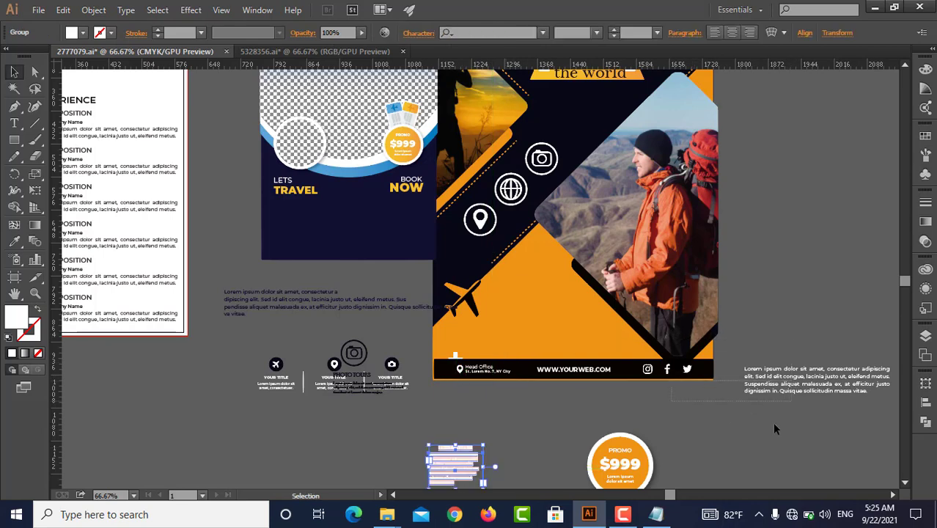
{"action": "left_click", "coordinate": [791, 373]}
{"action": "left_click_drag", "start_coordinate": [792, 374], "coordinate": [516, 324]}
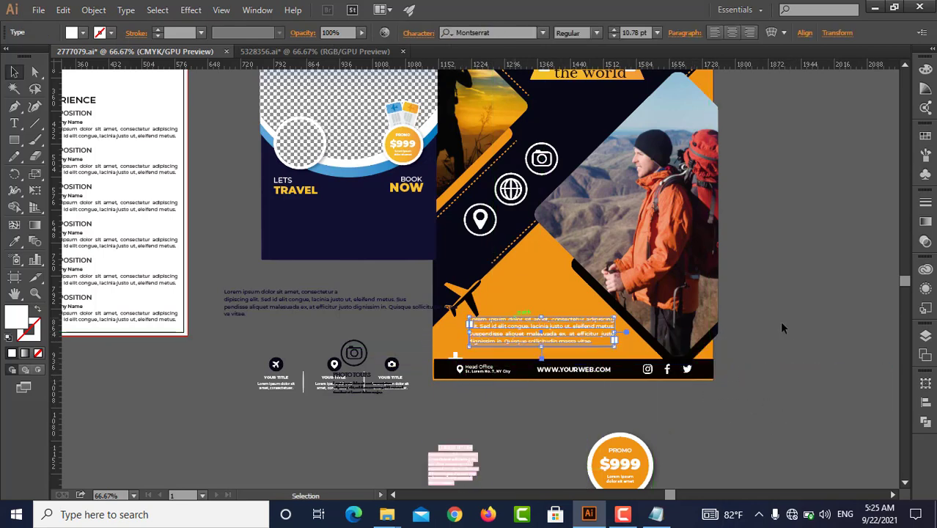
{"action": "left_click", "coordinate": [806, 325]}
{"action": "scroll", "coordinate": [725, 325], "scroll_direction": "up", "scroll_amount": 1}
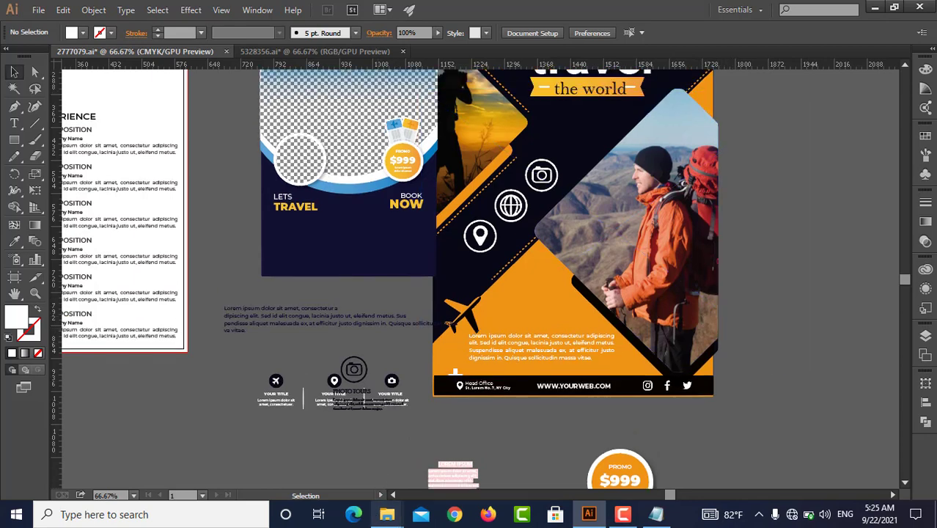
Open the business card template 3189654.ai from the tamplate folder
{"action": "mouse_move", "coordinate": [386, 513]}
{"action": "left_click", "coordinate": [350, 438]}
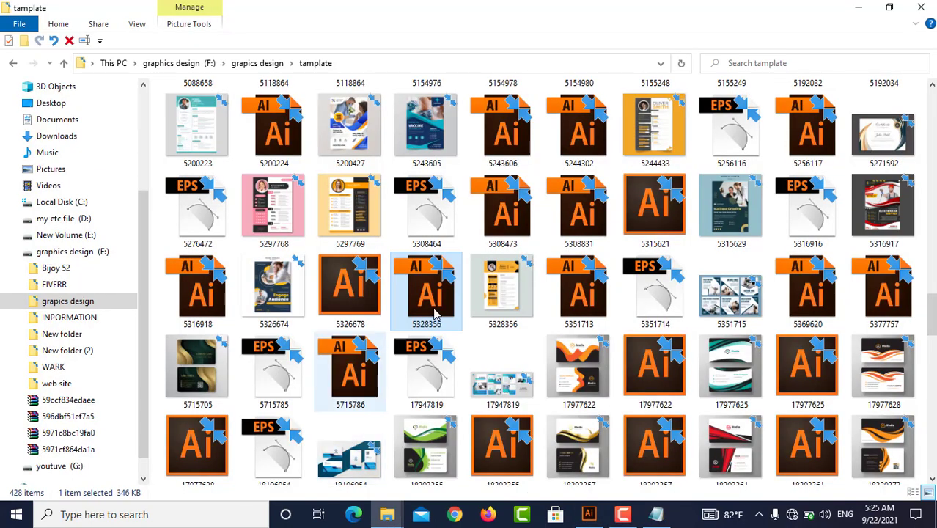
{"action": "scroll", "coordinate": [333, 187], "scroll_direction": "up", "scroll_amount": 5}
{"action": "scroll", "coordinate": [334, 186], "scroll_direction": "up", "scroll_amount": 4}
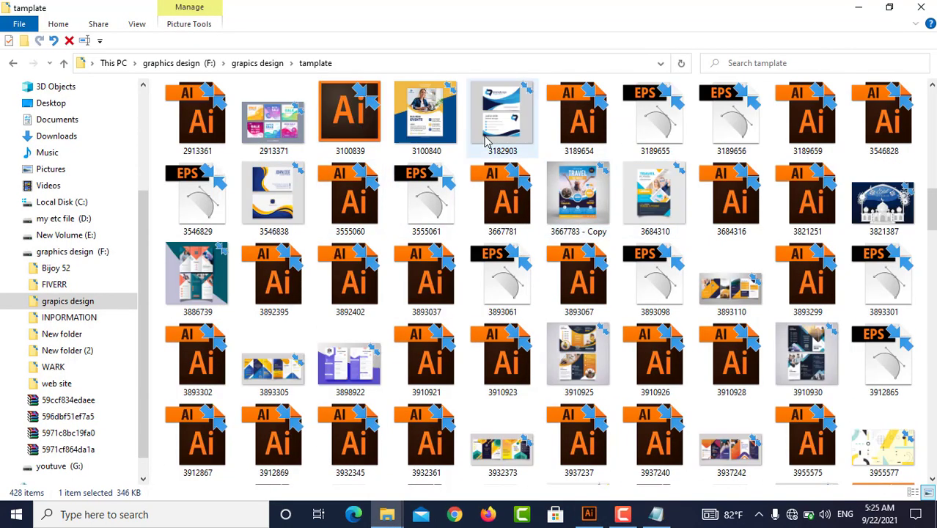
{"action": "double_click", "coordinate": [585, 130]}
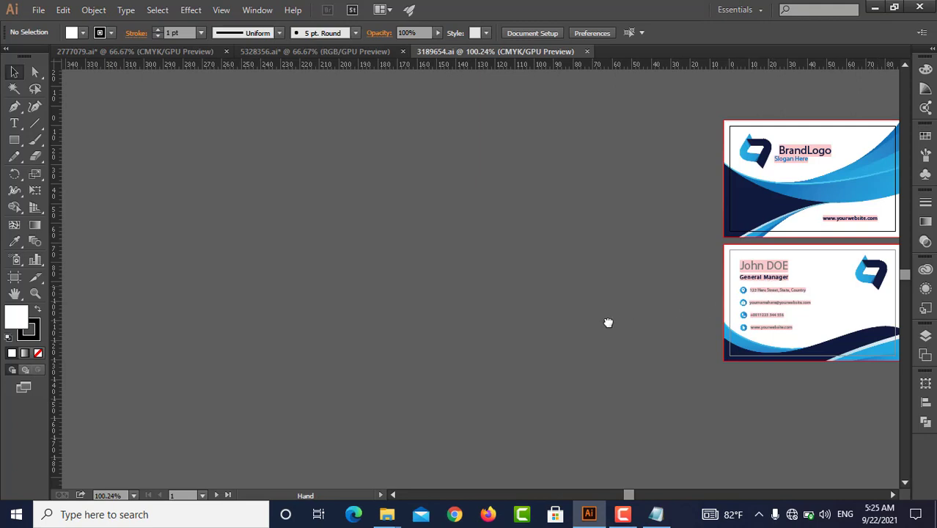
Draw a white rectangle about 161.5 by 93.9 mm on the empty canvas beside the business cards
{"action": "left_click_drag", "start_coordinate": [608, 322], "coordinate": [446, 359]}
{"action": "left_click", "coordinate": [14, 139]}
{"action": "left_click_drag", "start_coordinate": [94, 145], "coordinate": [410, 329]}
{"action": "left_click", "coordinate": [12, 75]}
{"action": "left_click", "coordinate": [433, 264]}
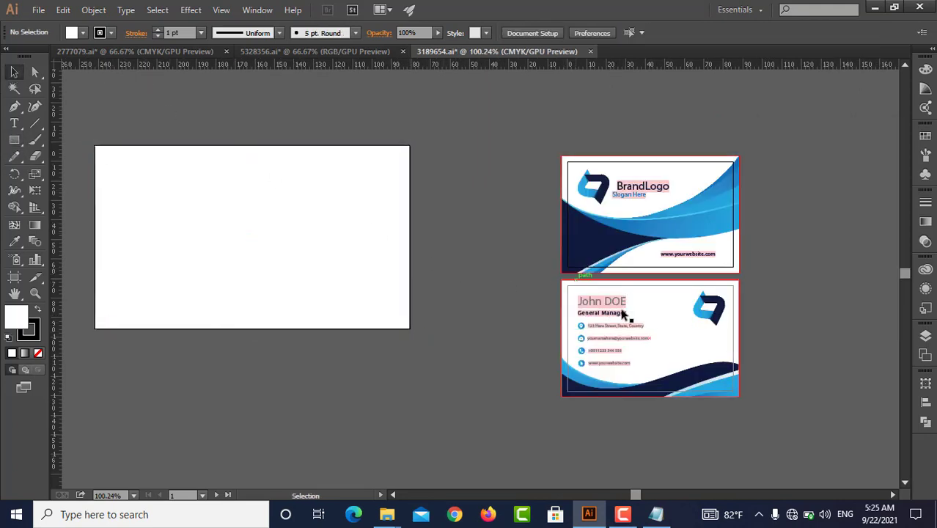
Take the contact icons and text lines off the second business card and bring them over to the white rectangle
{"action": "right_click", "coordinate": [625, 306]}
{"action": "left_click", "coordinate": [606, 337]}
{"action": "right_click", "coordinate": [605, 334]}
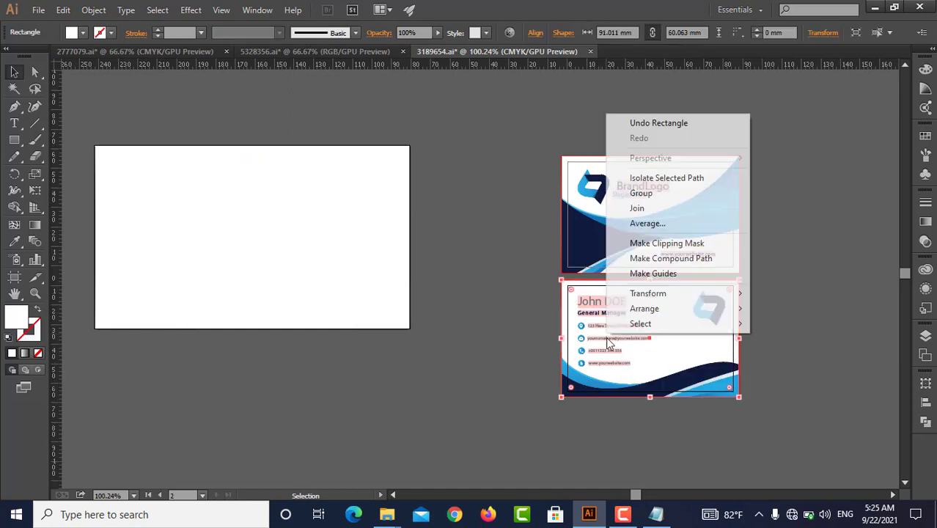
{"action": "left_click", "coordinate": [613, 339]}
{"action": "left_click_drag", "start_coordinate": [606, 342], "coordinate": [290, 329]}
{"action": "left_click", "coordinate": [320, 358]}
Move the contact icons and text lines out from behind the white rectangle onto the empty canvas beside it
{"action": "left_click_drag", "start_coordinate": [198, 257], "coordinate": [284, 255]}
{"action": "left_click", "coordinate": [279, 238]}
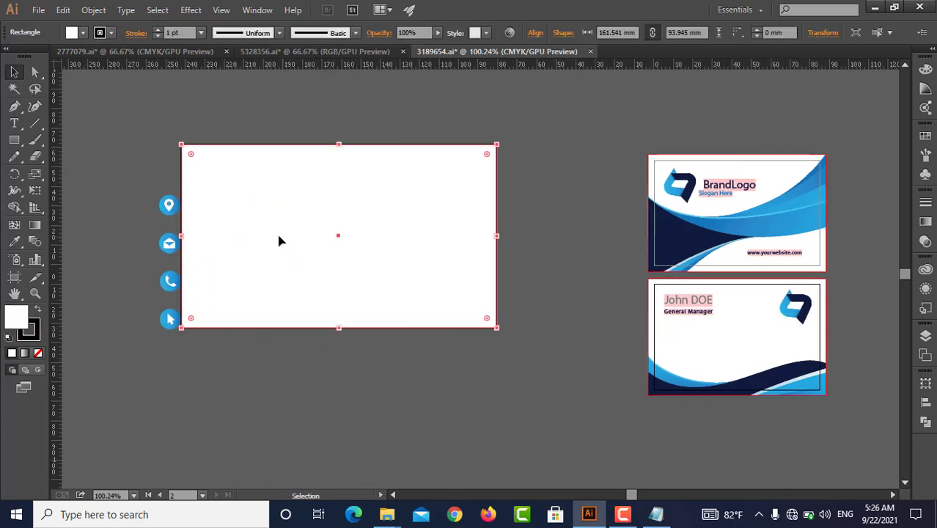
{"action": "scroll", "coordinate": [330, 256], "scroll_direction": "left", "scroll_amount": 3}
{"action": "left_click_drag", "start_coordinate": [340, 251], "coordinate": [71, 265]}
{"action": "left_click", "coordinate": [270, 326]}
Set the fill of the four contact text lines to black (000000)
{"action": "key", "text": "a"}
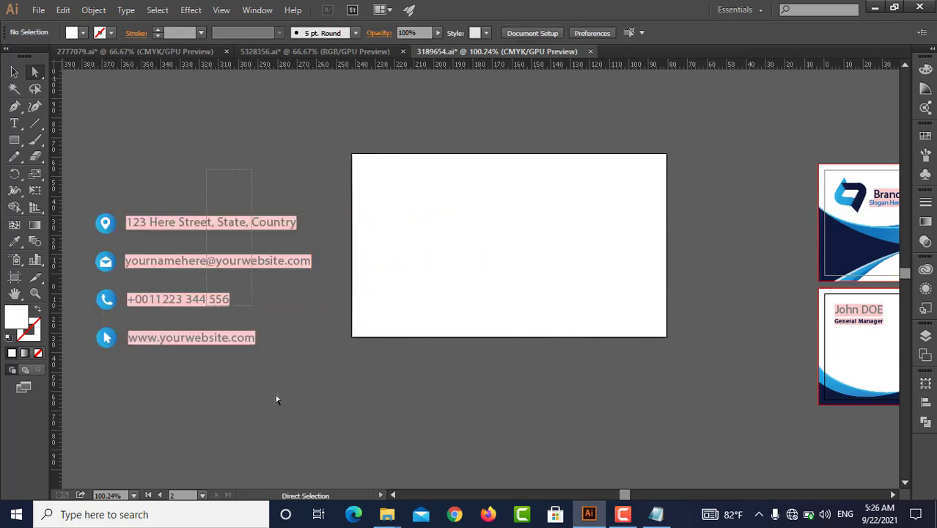
{"action": "left_click_drag", "start_coordinate": [206, 169], "coordinate": [276, 400]}
{"action": "left_click", "coordinate": [83, 32]}
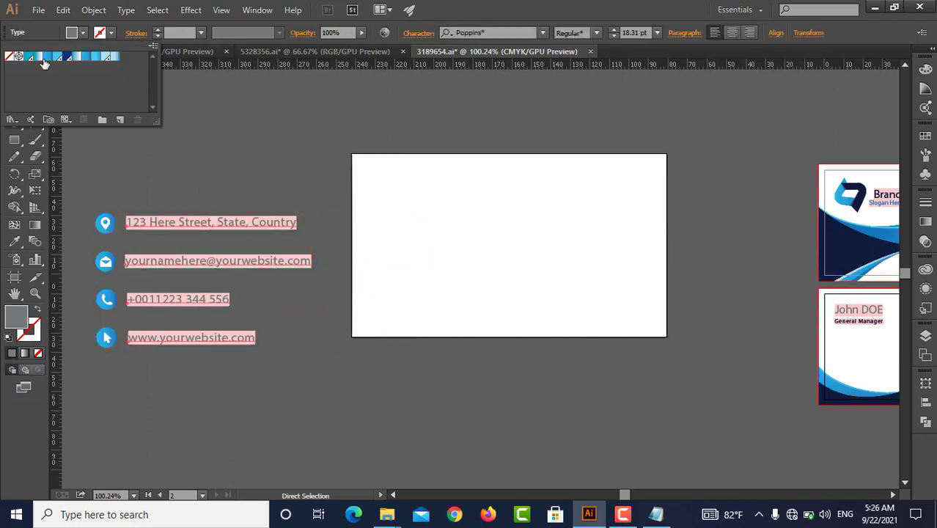
{"action": "left_click", "coordinate": [65, 58]}
{"action": "left_click", "coordinate": [10, 321]}
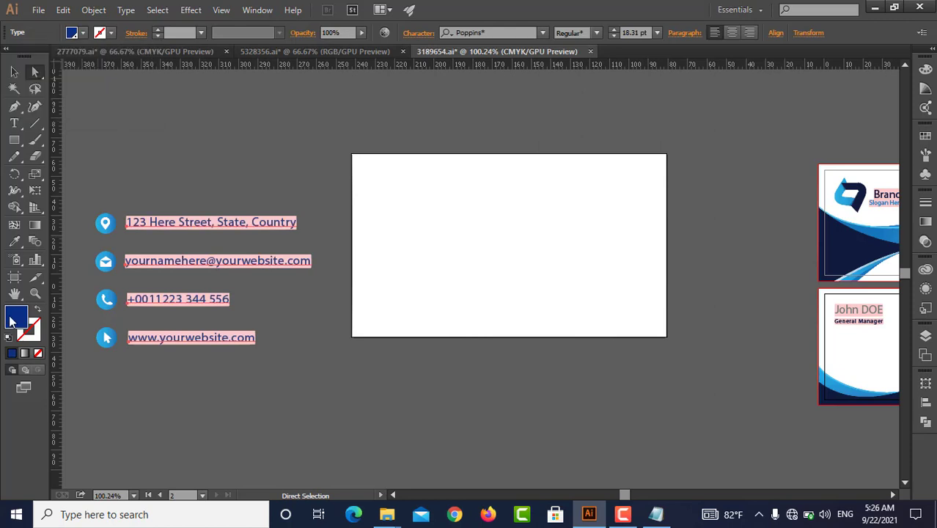
{"action": "left_click", "coordinate": [341, 335]}
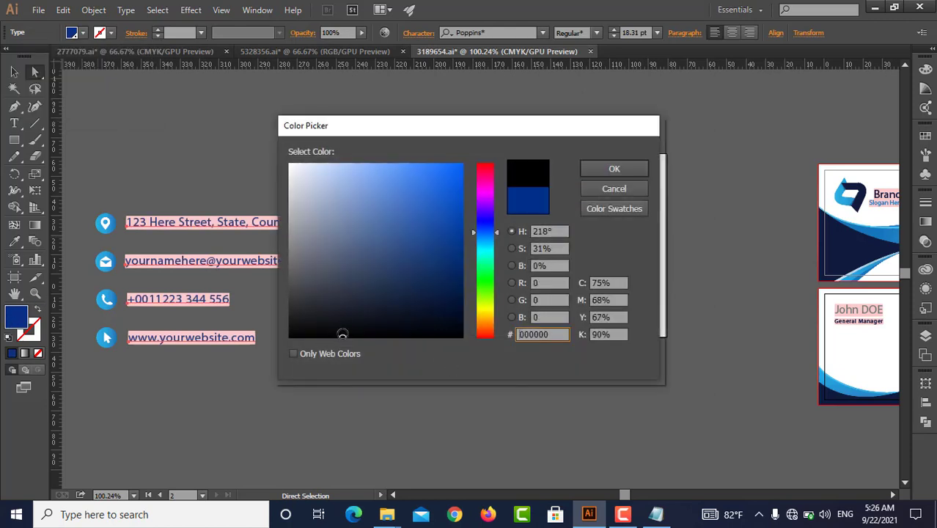
{"action": "left_click", "coordinate": [620, 171]}
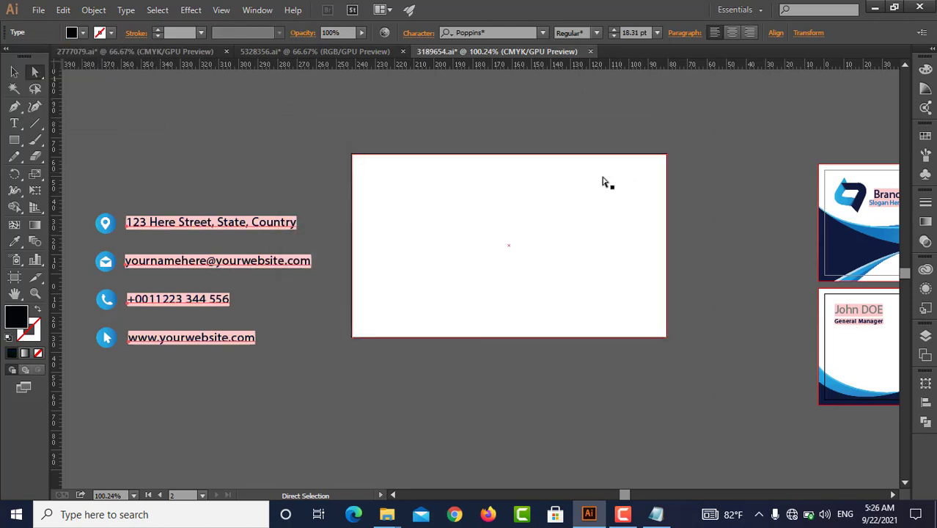
Change the font of all four contact text lines to Perpetua
{"action": "key", "text": "v"}
{"action": "left_click", "coordinate": [190, 170]}
{"action": "key", "text": "a"}
{"action": "left_click_drag", "start_coordinate": [190, 170], "coordinate": [268, 389]}
{"action": "scroll", "coordinate": [506, 33], "scroll_direction": "down", "scroll_amount": 1}
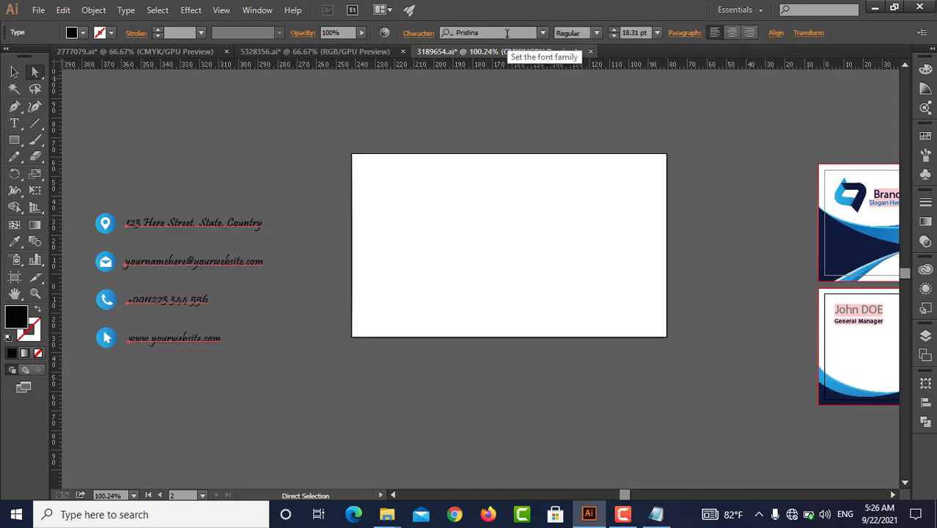
{"action": "scroll", "coordinate": [506, 34], "scroll_direction": "down", "scroll_amount": 1}
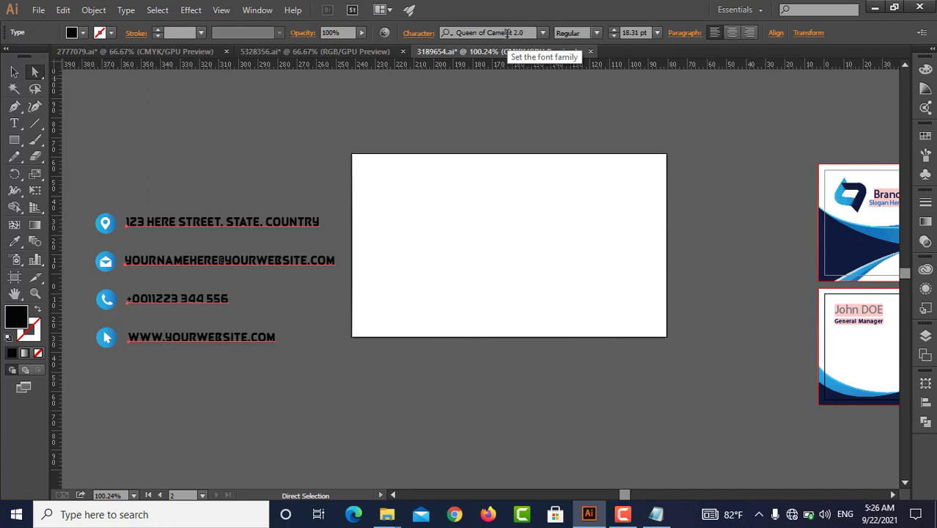
{"action": "scroll", "coordinate": [507, 34], "scroll_direction": "down", "scroll_amount": 1}
{"action": "scroll", "coordinate": [507, 33], "scroll_direction": "up", "scroll_amount": 5}
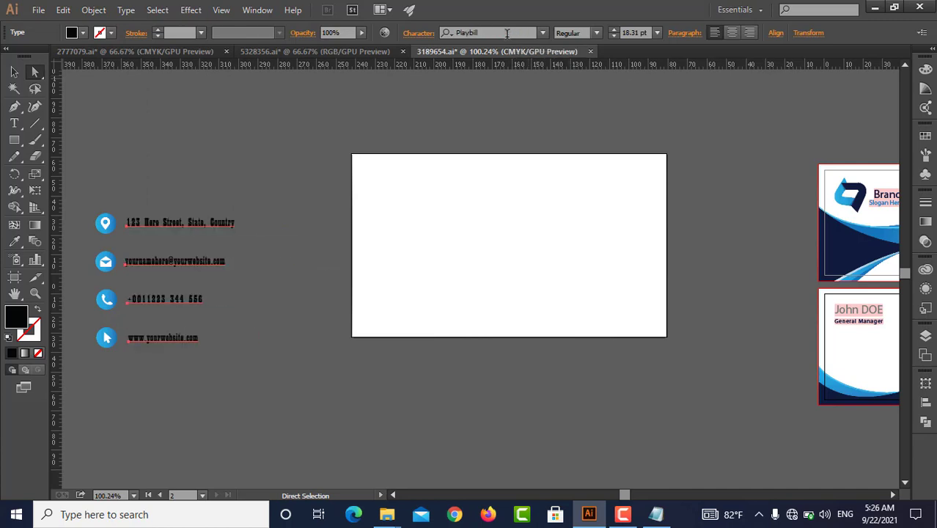
{"action": "scroll", "coordinate": [506, 34], "scroll_direction": "up", "scroll_amount": 1}
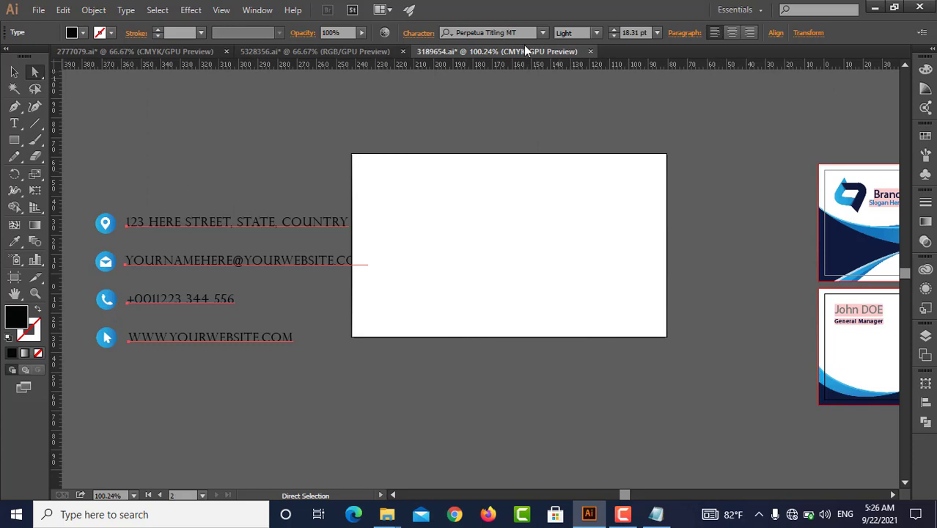
{"action": "scroll", "coordinate": [519, 32], "scroll_direction": "up", "scroll_amount": 1}
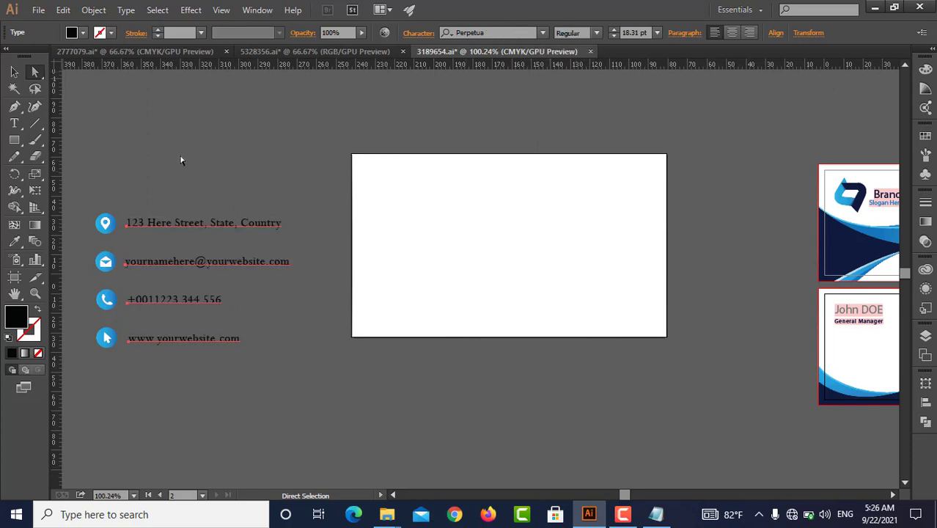
Move the group of contact icons and text lines onto the white rectangle
{"action": "key", "text": "v"}
{"action": "left_click", "coordinate": [146, 231]}
{"action": "left_click_drag", "start_coordinate": [152, 221], "coordinate": [431, 204]}
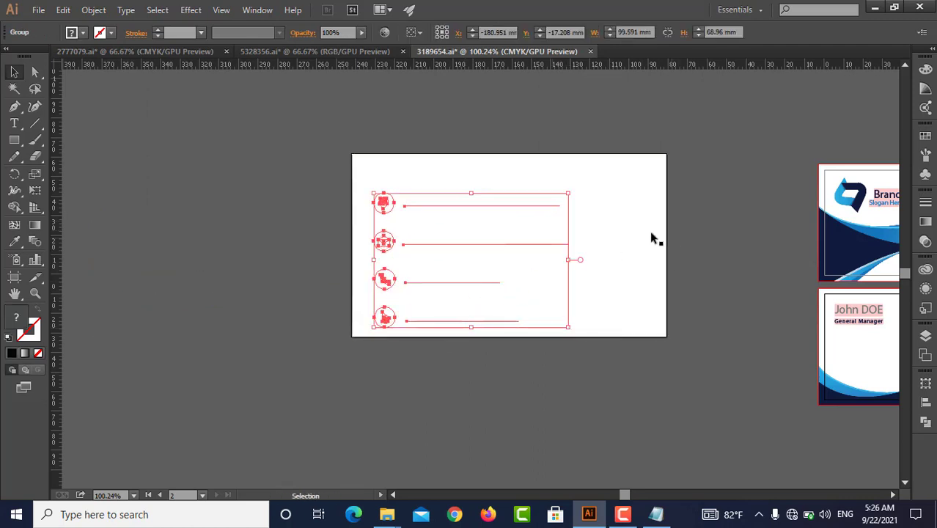
Delete the white rectangle and scale the contact group down proportionally about its centre
{"action": "left_click_drag", "start_coordinate": [638, 212], "coordinate": [462, 329]}
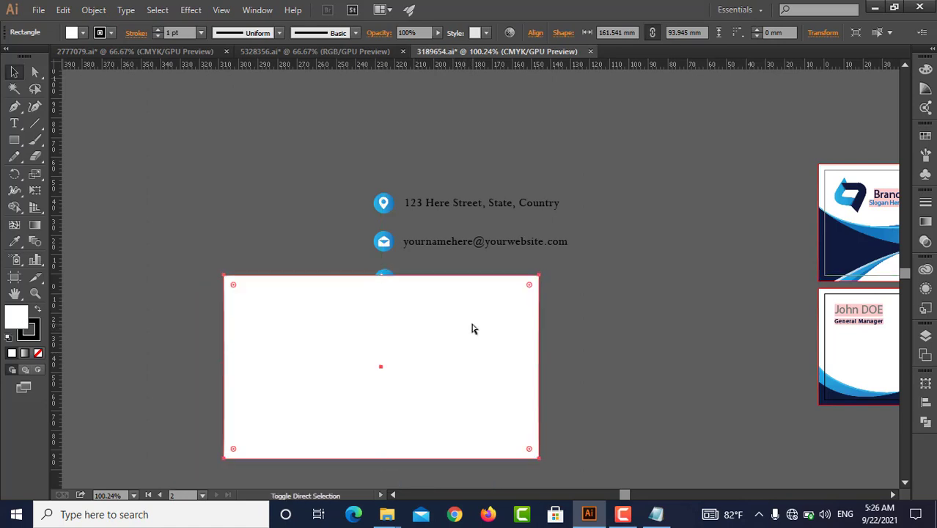
{"action": "key", "text": "Delete"}
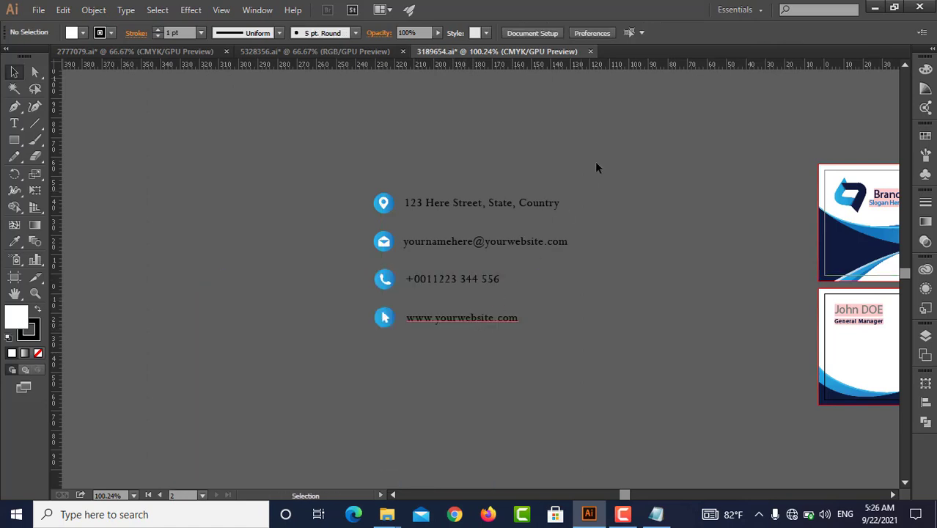
{"action": "left_click", "coordinate": [484, 284]}
{"action": "left_click_drag", "start_coordinate": [539, 316], "coordinate": [532, 303]}
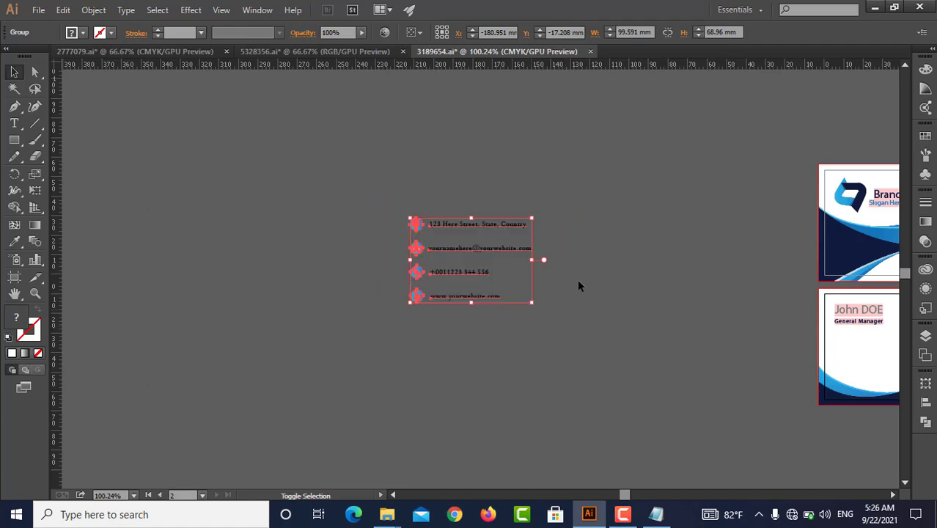
Move the name text off the second business card onto the empty canvas beside the cards
{"action": "left_click", "coordinate": [603, 280]}
{"action": "left_click_drag", "start_coordinate": [704, 263], "coordinate": [524, 235]}
{"action": "left_click", "coordinate": [700, 324]}
{"action": "left_click_drag", "start_coordinate": [685, 291], "coordinate": [499, 285]}
Draw a rectangle about 110.2 by 82.5 mm over the contact details and send it to the back
{"action": "left_click", "coordinate": [223, 320]}
{"action": "key", "text": "m"}
{"action": "left_click_drag", "start_coordinate": [117, 115], "coordinate": [332, 277]}
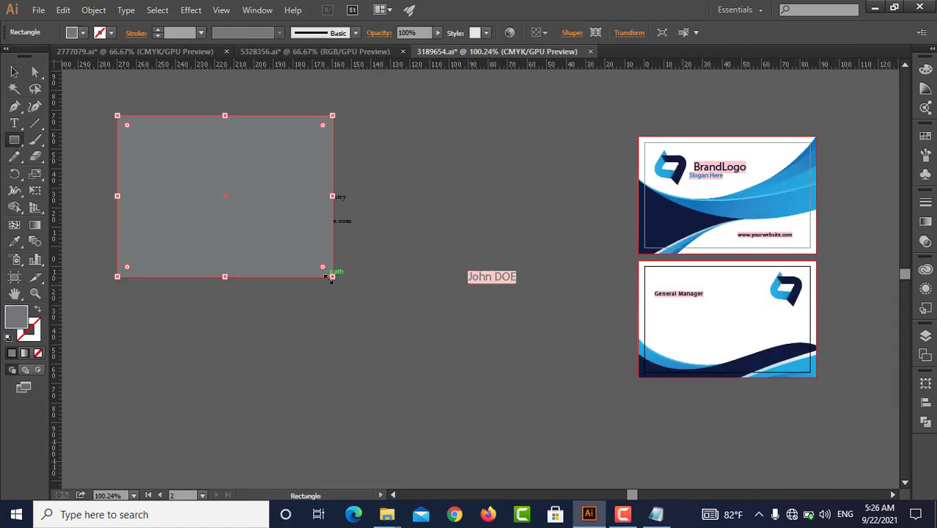
{"action": "key", "text": "ctrl+shift+bracketleft"}
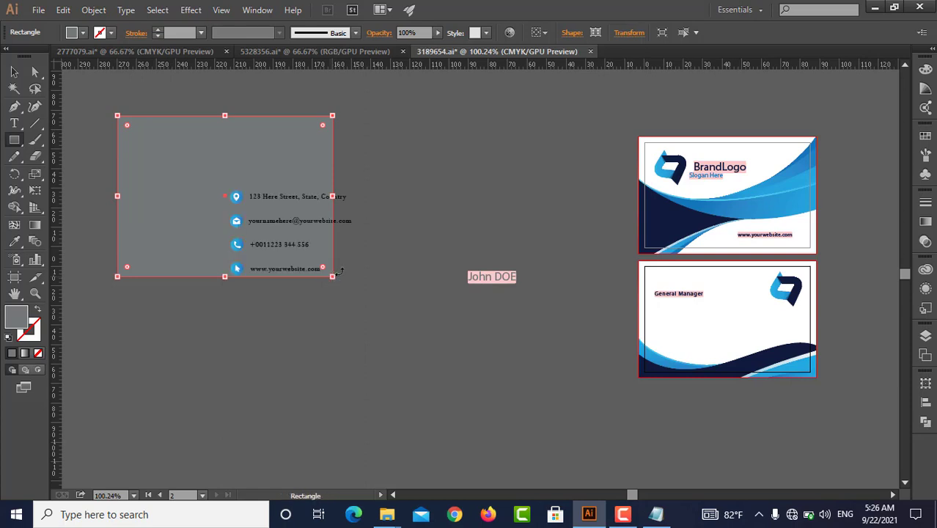
Fill the new rectangle with the white sampled from the second business card's background
{"action": "key", "text": "v"}
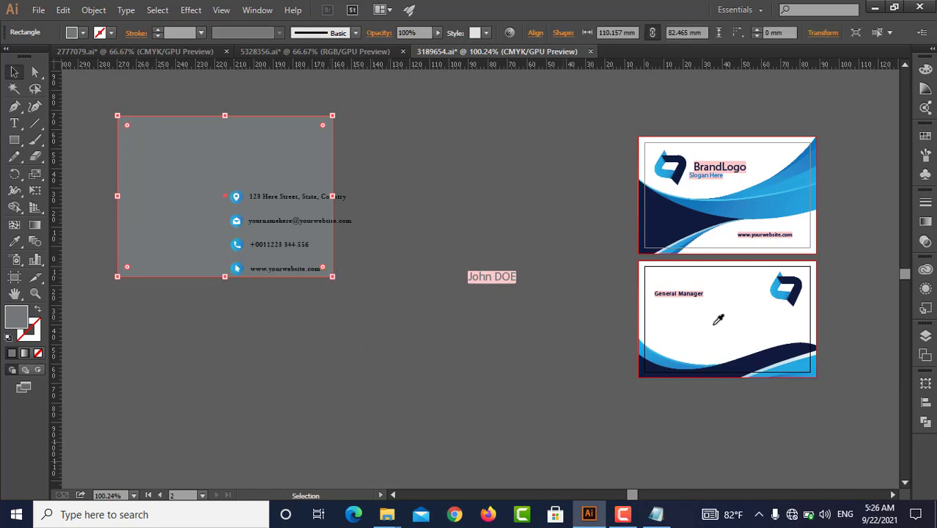
{"action": "key", "text": "i"}
{"action": "left_click", "coordinate": [718, 319]}
{"action": "key", "text": "v"}
{"action": "left_click", "coordinate": [416, 378]}
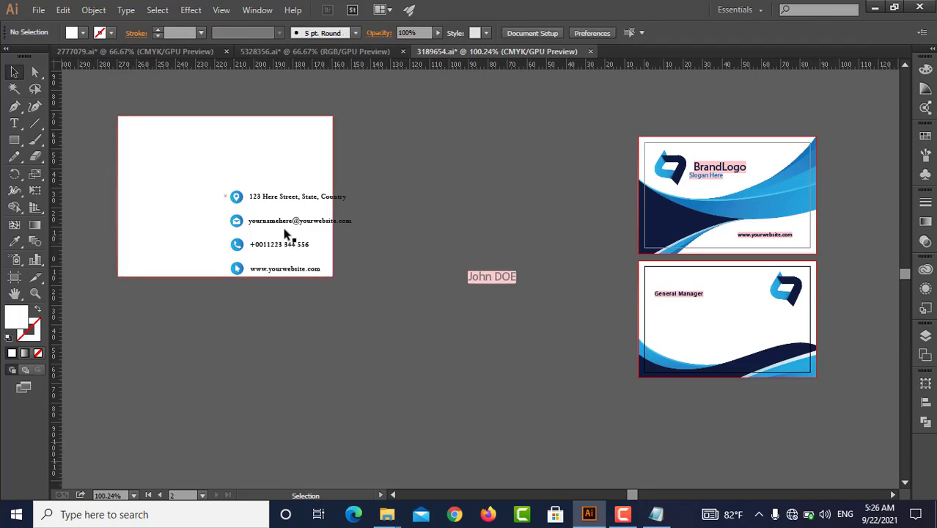
Move the contact group to the lower left of the white rectangle and shrink it slightly
{"action": "left_click_drag", "start_coordinate": [283, 221], "coordinate": [185, 210]}
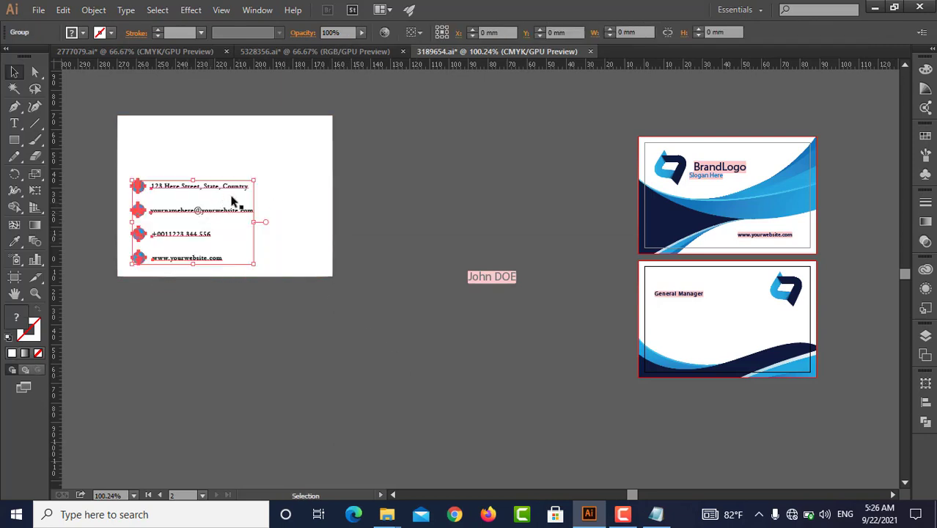
{"action": "left_click_drag", "start_coordinate": [254, 180], "coordinate": [203, 199]}
{"action": "left_click", "coordinate": [225, 292]}
Move the BrandLogo group with its slogan from the first business card to the upper part of the new white card
{"action": "key", "text": "space"}
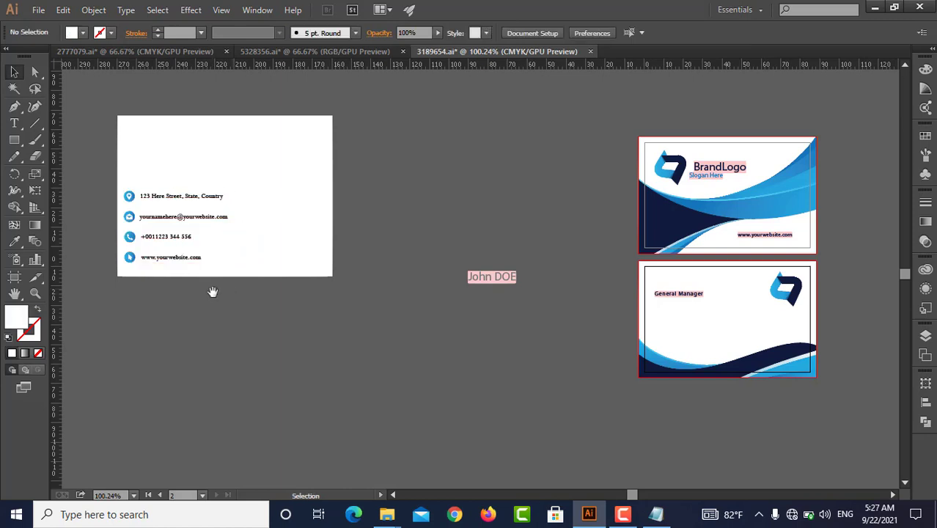
{"action": "left_click_drag", "start_coordinate": [200, 296], "coordinate": [290, 288]}
{"action": "left_click", "coordinate": [290, 145]}
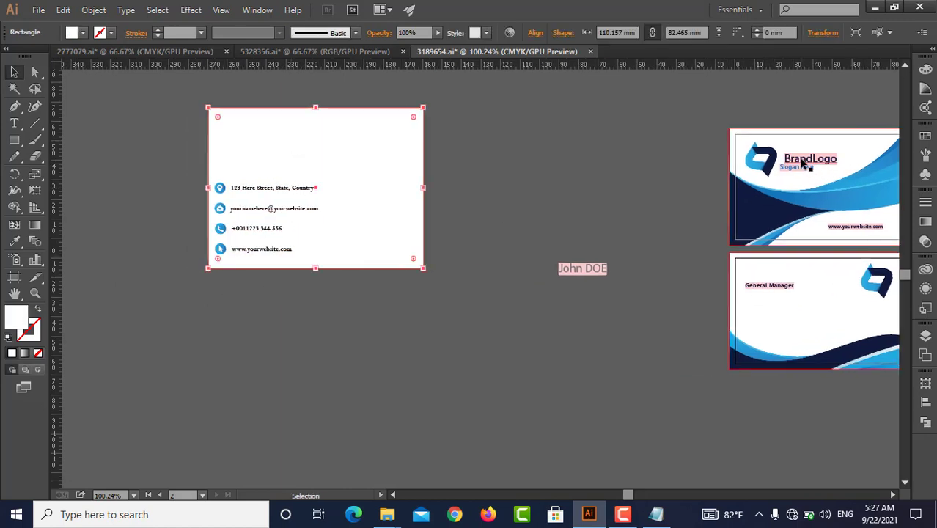
{"action": "left_click_drag", "start_coordinate": [804, 162], "coordinate": [294, 132]}
Reposition the BrandLogo group at the lower right of the white card, beside the contact lines
{"action": "left_click", "coordinate": [538, 199]}
{"action": "left_click_drag", "start_coordinate": [224, 143], "coordinate": [641, 198]}
{"action": "key", "text": "ctrl+z"}
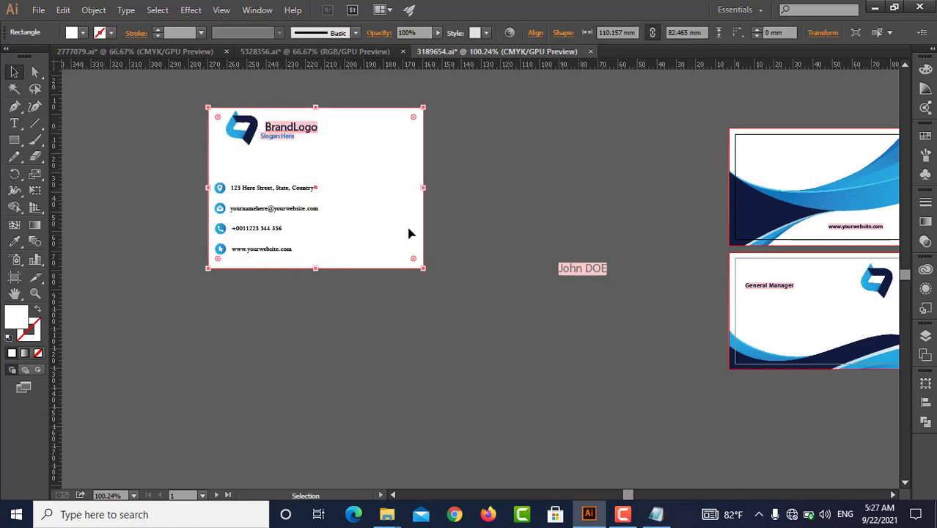
{"action": "left_click_drag", "start_coordinate": [237, 134], "coordinate": [360, 209]}
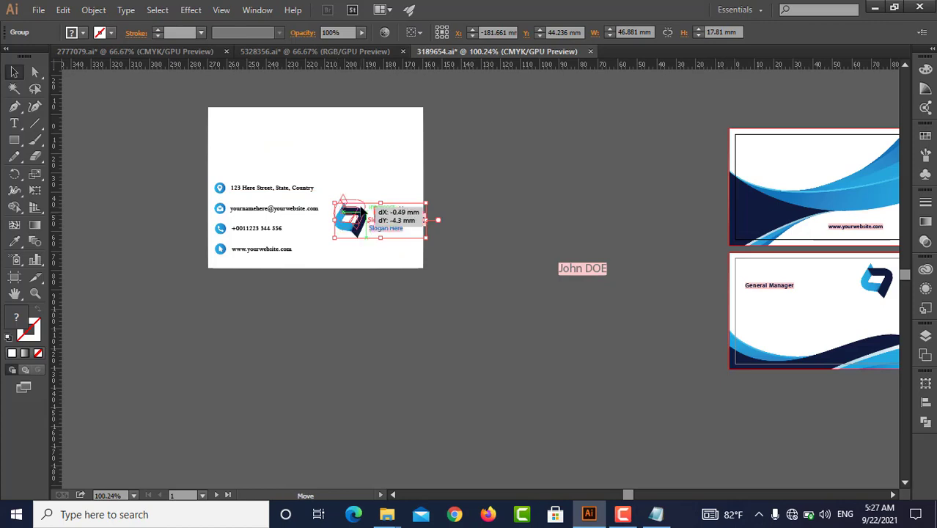
Draw a rectangle about 104.5 by 18.3 mm across the upper part of the white card
{"action": "left_click_drag", "start_coordinate": [209, 140], "coordinate": [412, 163]}
{"action": "key", "text": "m"}
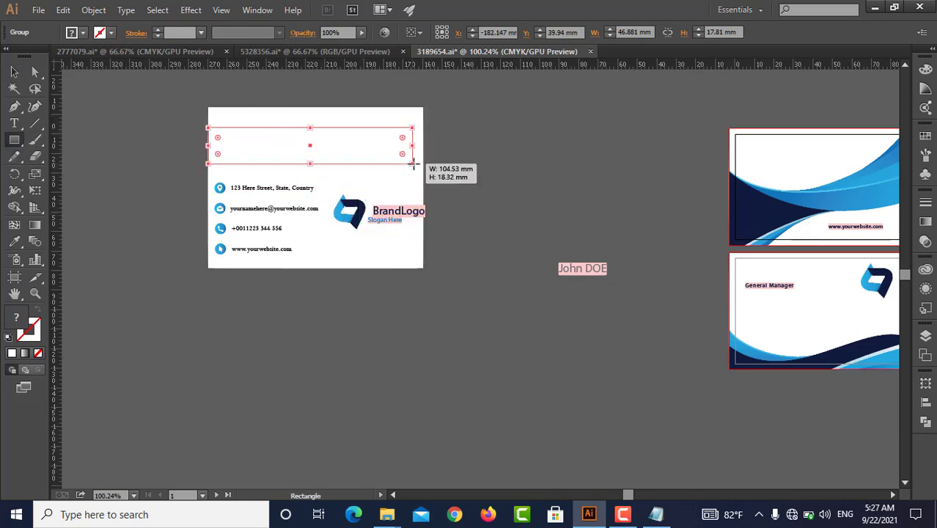
{"action": "key", "text": "v"}
{"action": "left_click", "coordinate": [468, 139]}
Fill the bar across the white card with the dark navy sampled from the first business card's wave
{"action": "left_click", "coordinate": [312, 147]}
{"action": "key", "text": "i"}
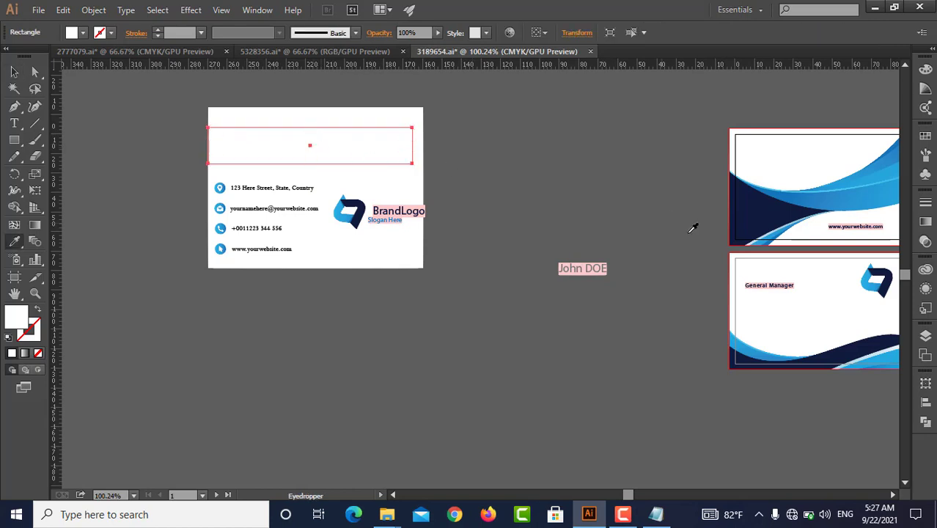
{"action": "left_click", "coordinate": [745, 201]}
{"action": "key", "text": "v"}
{"action": "left_click", "coordinate": [513, 157]}
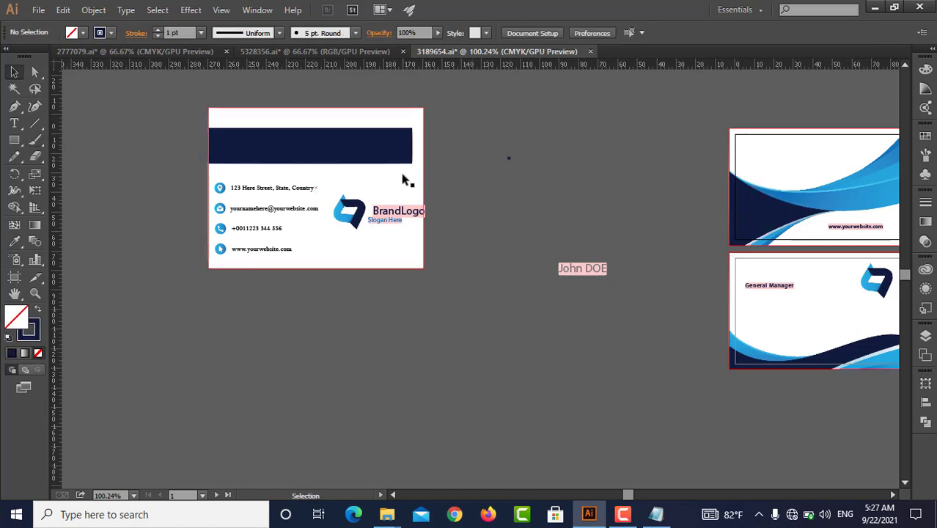
{"action": "left_click", "coordinate": [345, 130]}
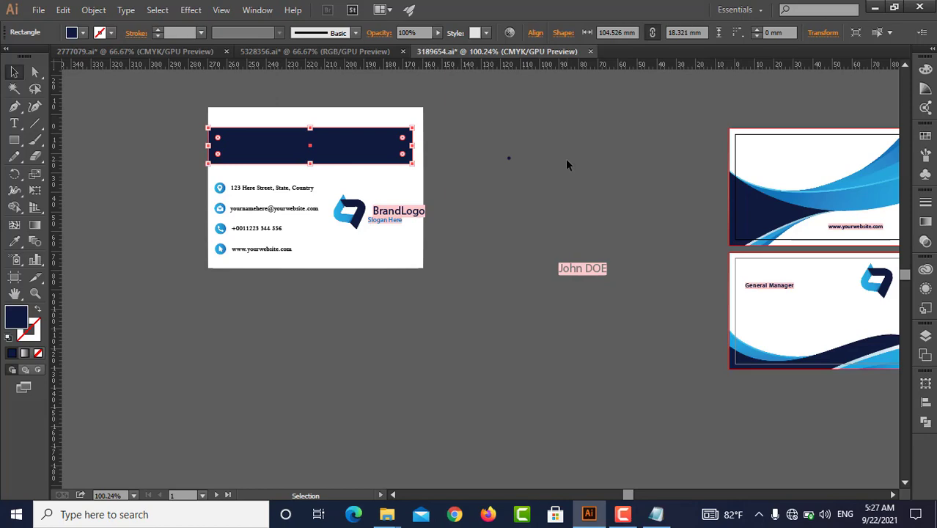
{"action": "left_click", "coordinate": [873, 7]}
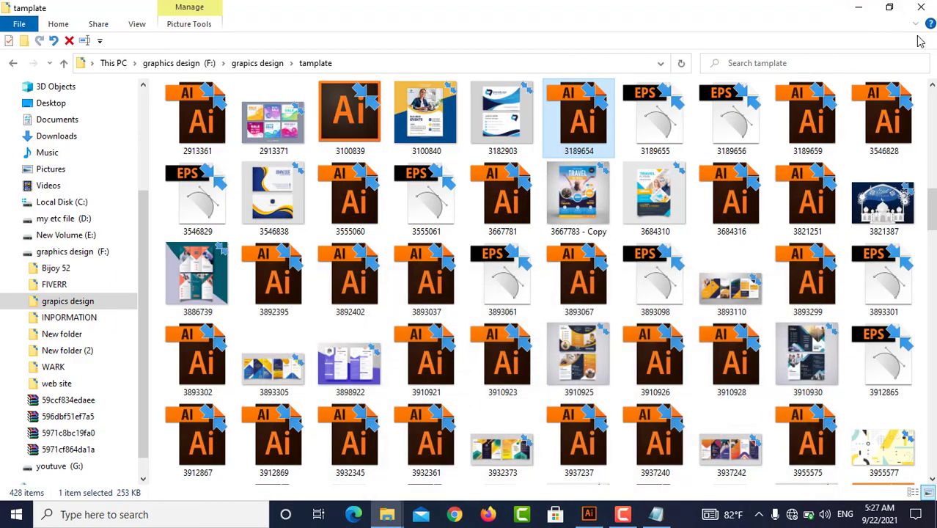
{"action": "left_click", "coordinate": [858, 8]}
{"action": "right_click", "coordinate": [551, 122]}
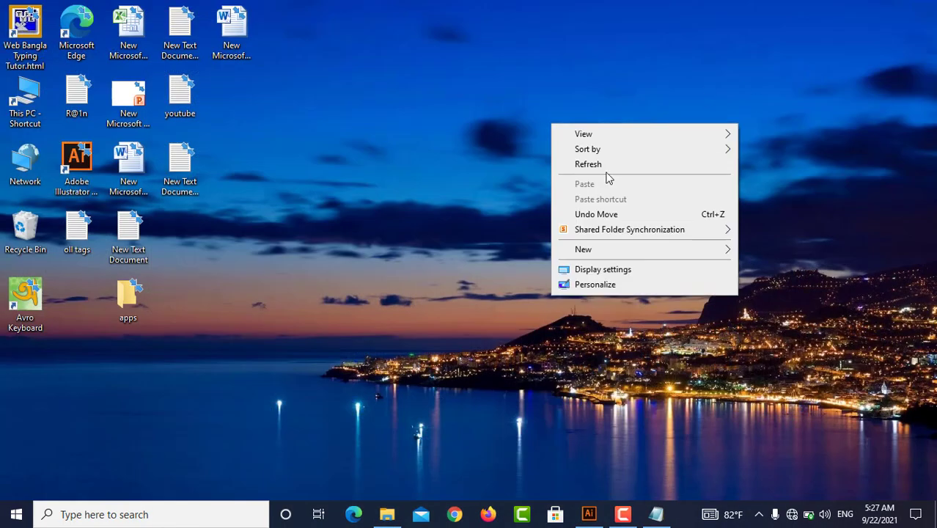
{"action": "left_click", "coordinate": [607, 165]}
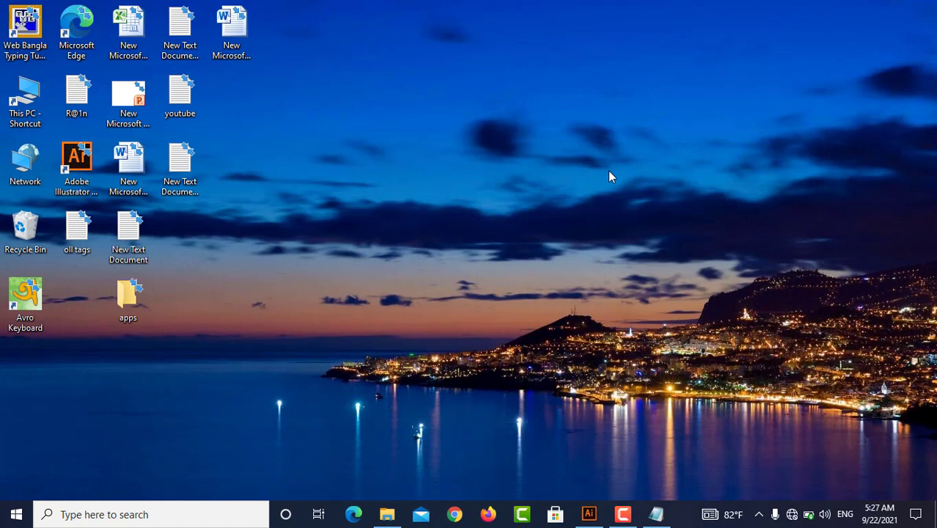
{"action": "left_click", "coordinate": [622, 513]}
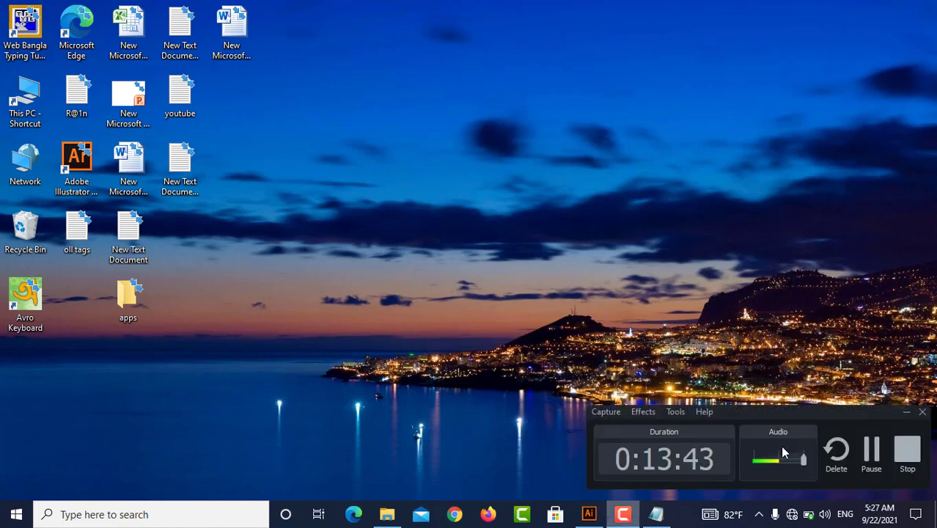
{"action": "left_click", "coordinate": [906, 412]}
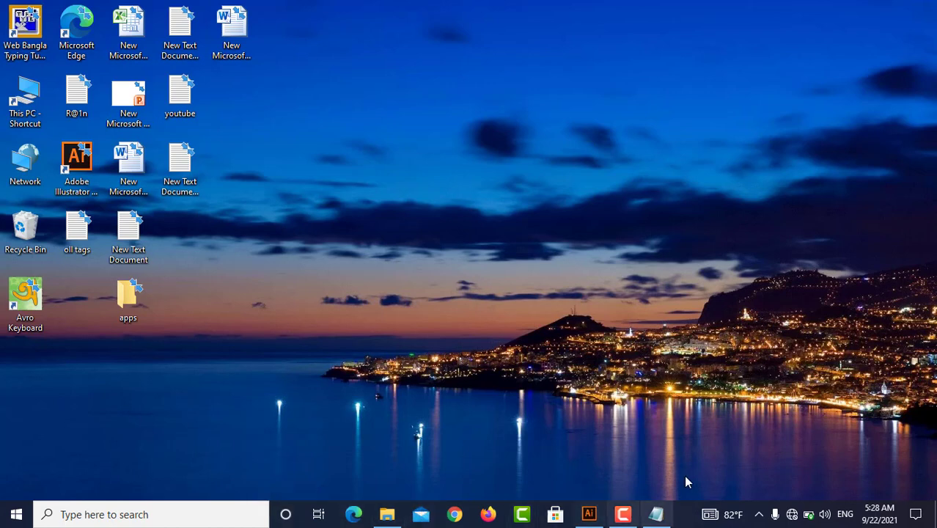
{"action": "left_click", "coordinate": [589, 515]}
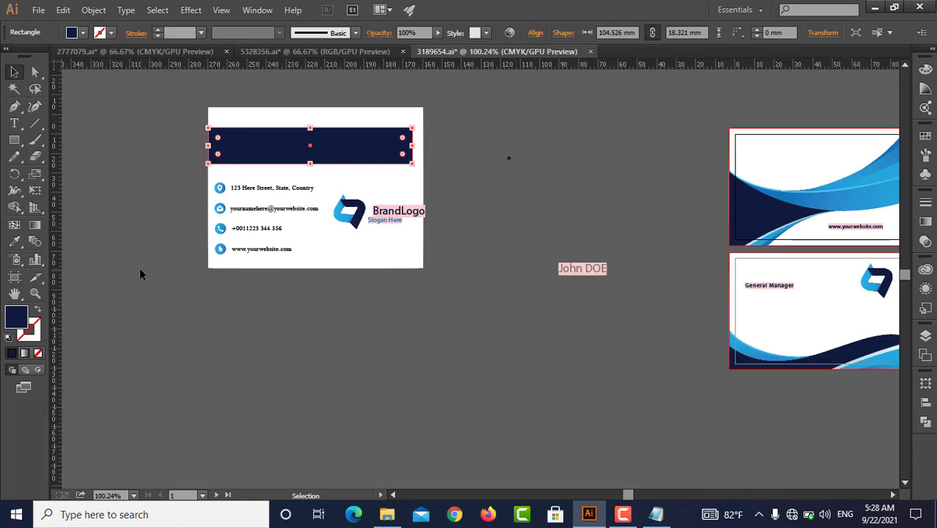
{"action": "left_click", "coordinate": [36, 9]}
{"action": "mouse_move", "coordinate": [63, 9]}
{"action": "left_click", "coordinate": [539, 183]}
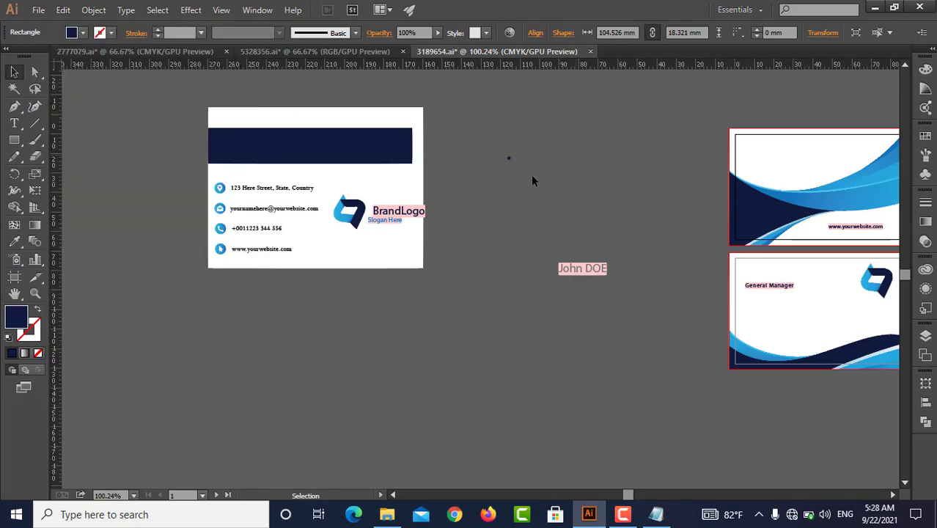